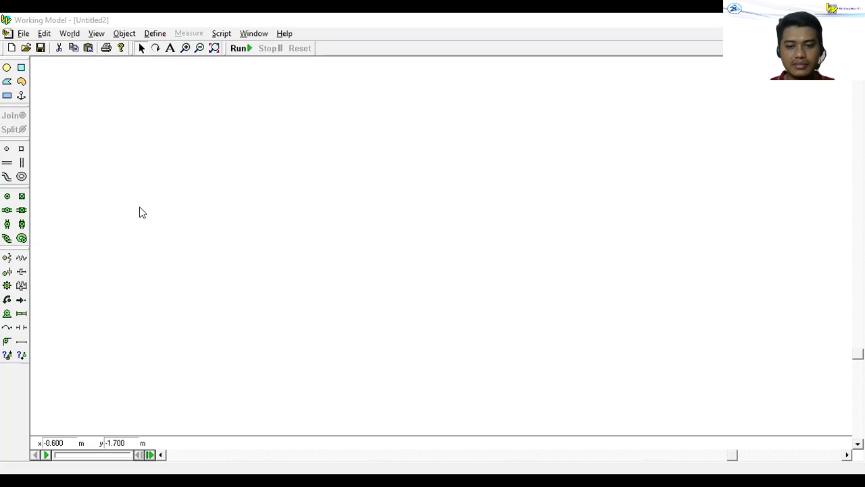
Draw a small upright rectangle about 0.3 m wide and 0.8 m high in the lower part of the workspace
left_click(140, 207)
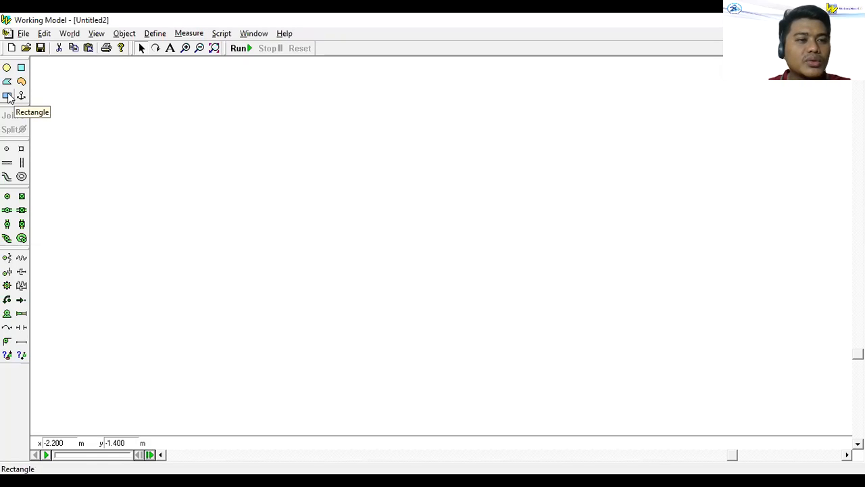
left_click(8, 97)
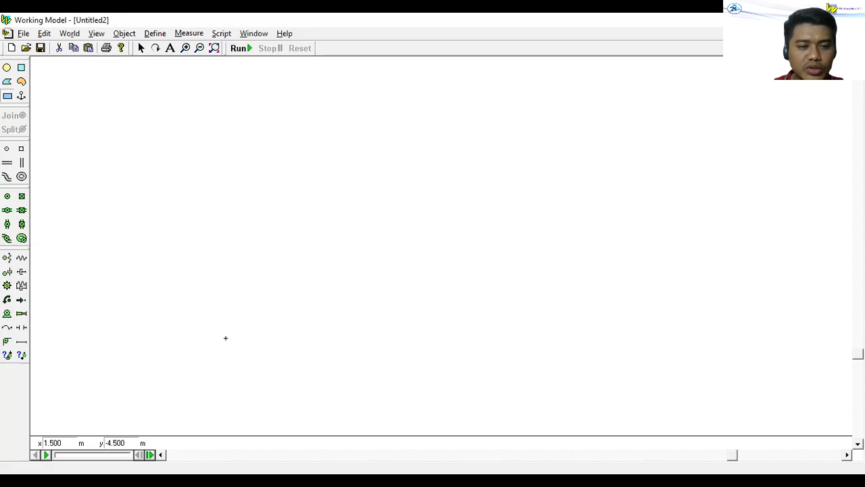
mouse_move(230, 332)
left_mouse_down()
mouse_move(242, 377)
mouse_move(240, 366)
left_mouse_up()
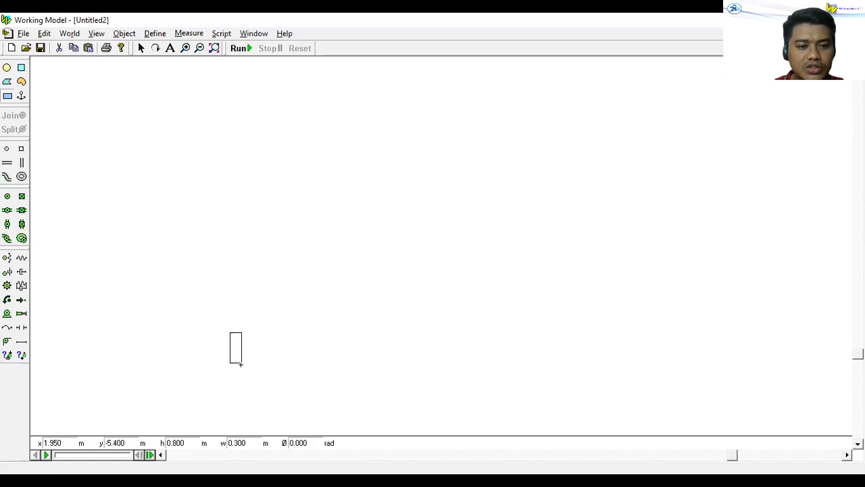
left_click_drag(241, 364, 240, 363)
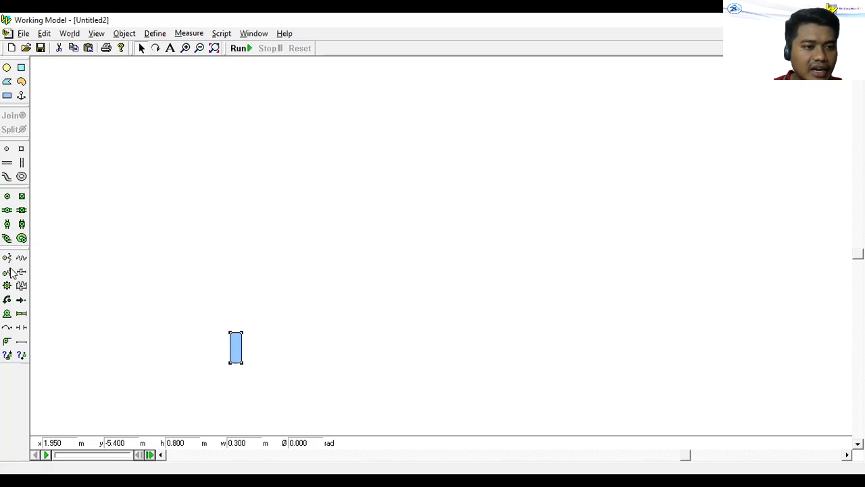
Attach a motor near the upper end of the upright bar, then test-run the simulation and reset it
left_click(7, 315)
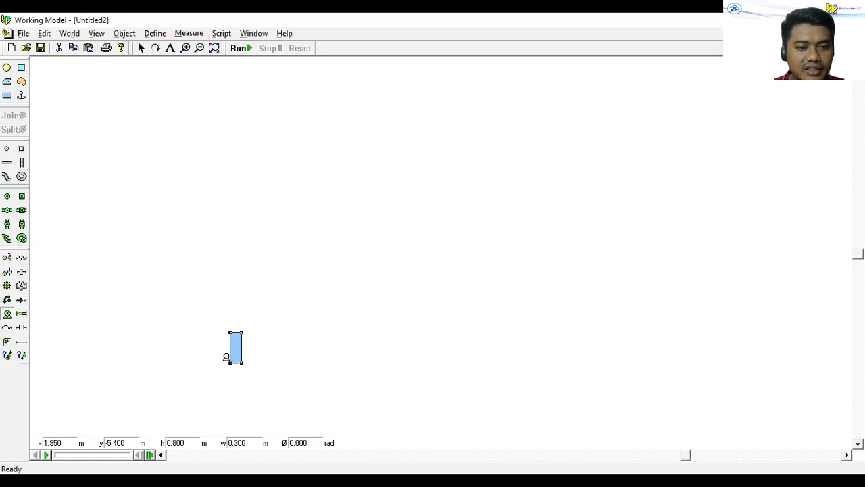
left_click(236, 339)
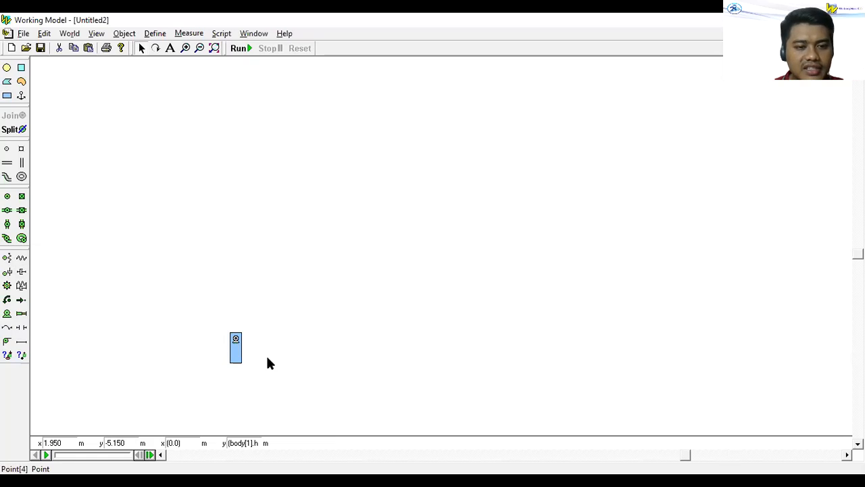
left_click(241, 48)
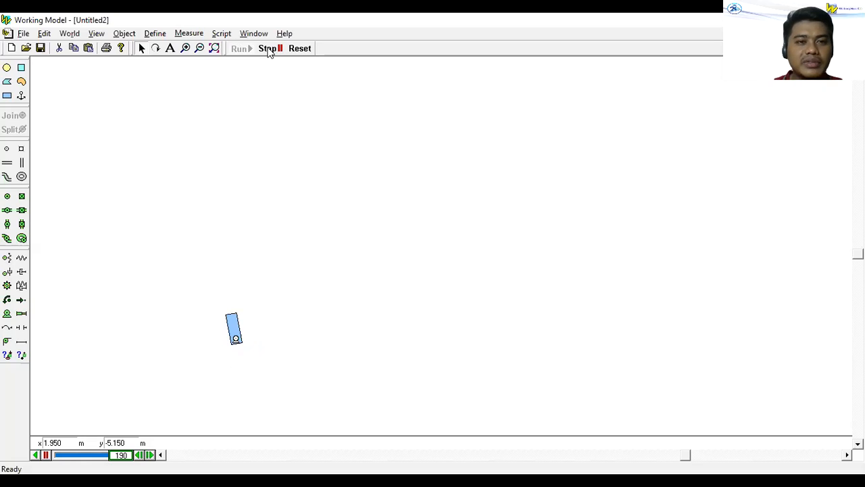
left_click(269, 49)
left_click(296, 50)
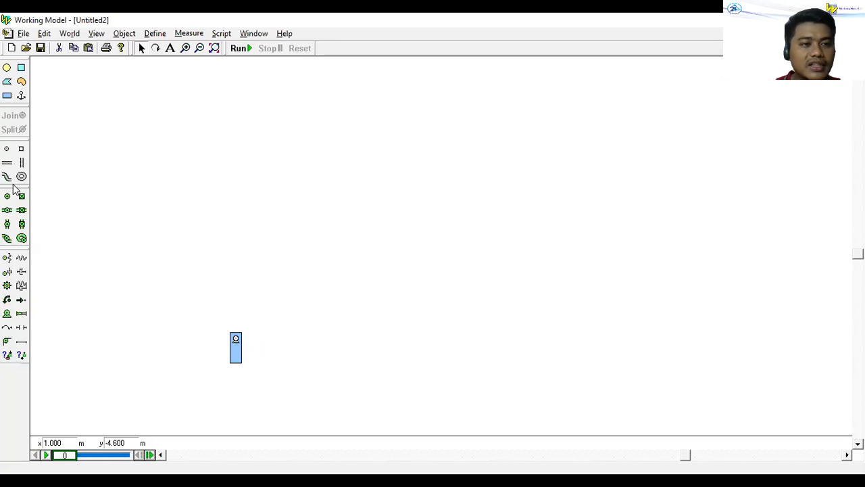
Draw a long horizontal bar about 8.2 m wide and 0.2 m high, starting at the crank's lower end
left_click(6, 97)
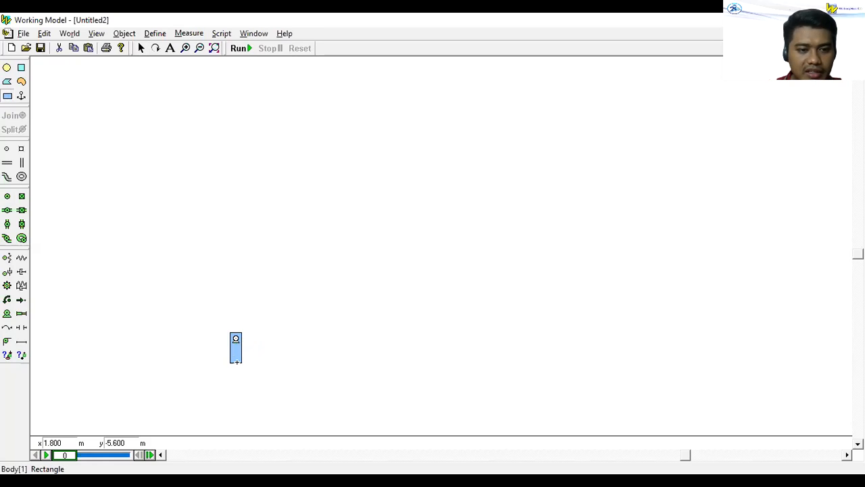
left_click_drag(230, 353, 374, 351)
left_click_drag(441, 364, 541, 362)
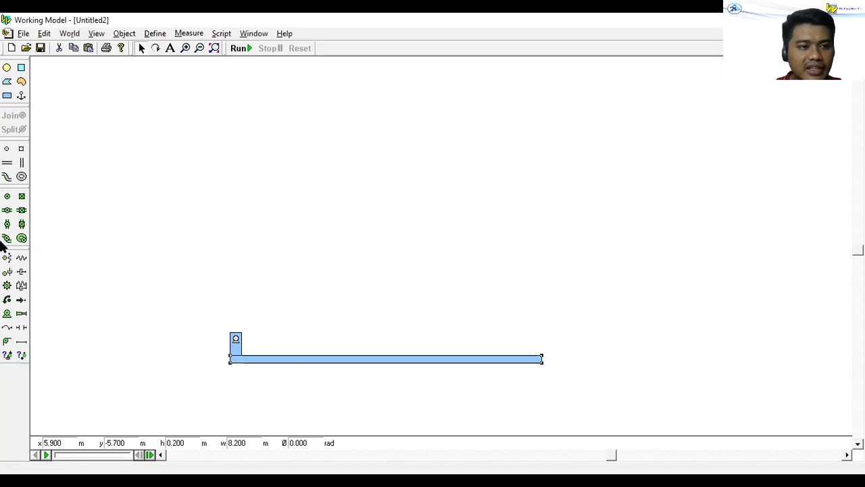
Pin the long bar to the crank's lower end, then test-run the simulation and reset it
left_click(8, 197)
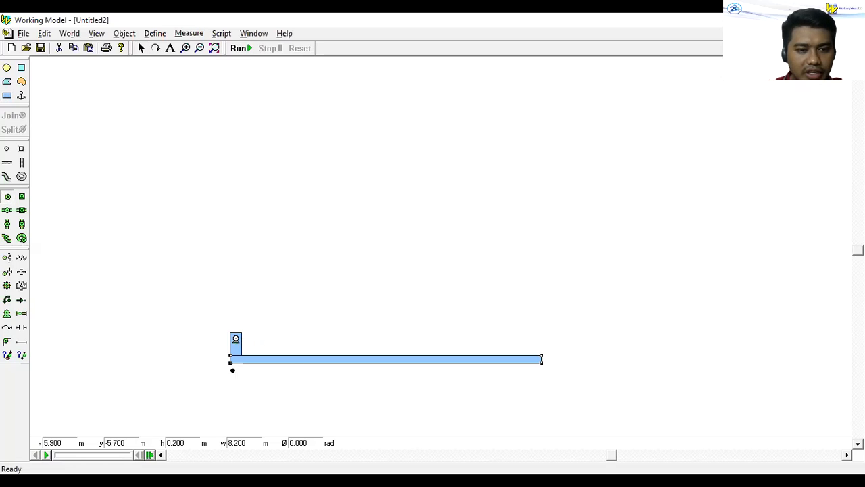
left_click(234, 359)
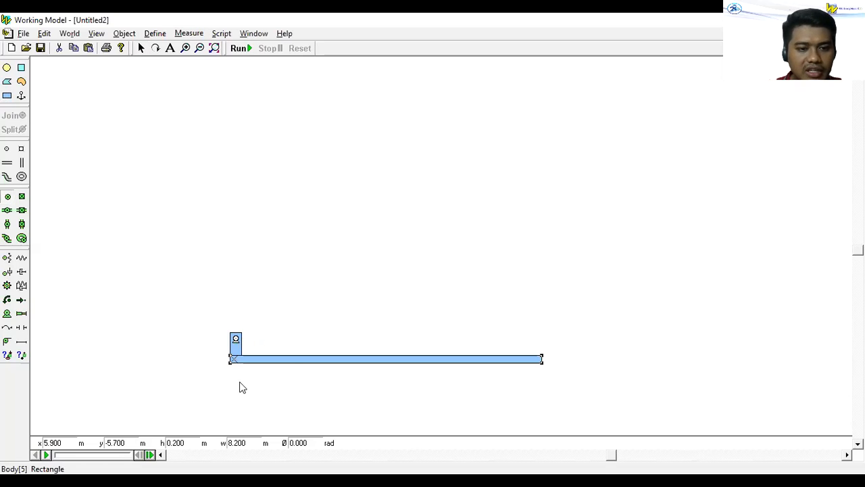
left_click(239, 48)
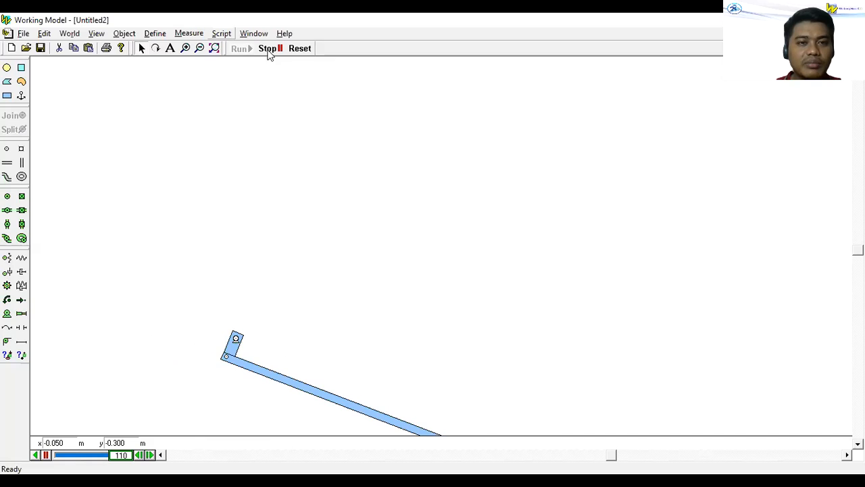
left_click(300, 49)
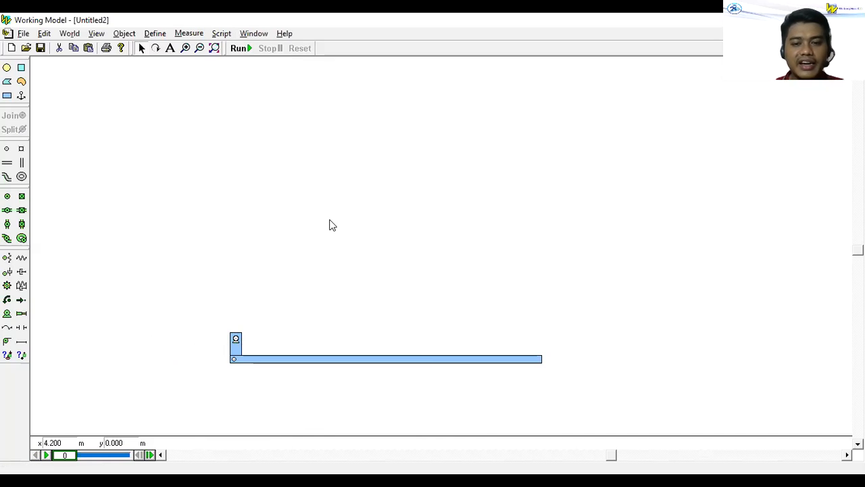
Enlarge the long bar to about 10.3 m by 0.3 m and swing its free end up to about 0.247 rad
left_click(428, 358)
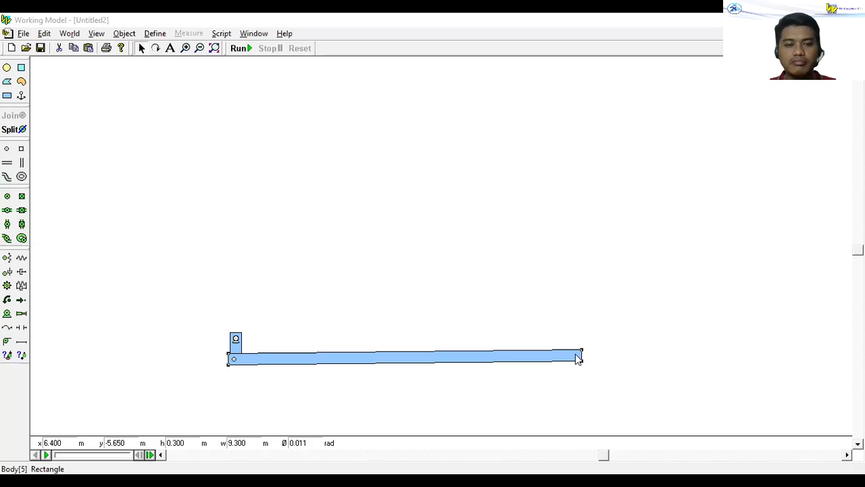
left_click_drag(578, 358, 611, 262)
left_click(607, 279)
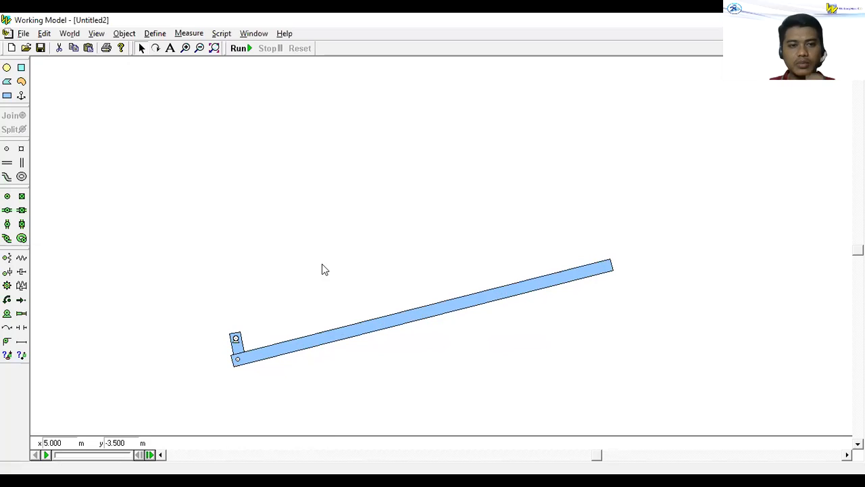
Draw a horizontal bar about 8 m wide and 0.4 m high, extending back from the long bar's raised end
left_click(8, 97)
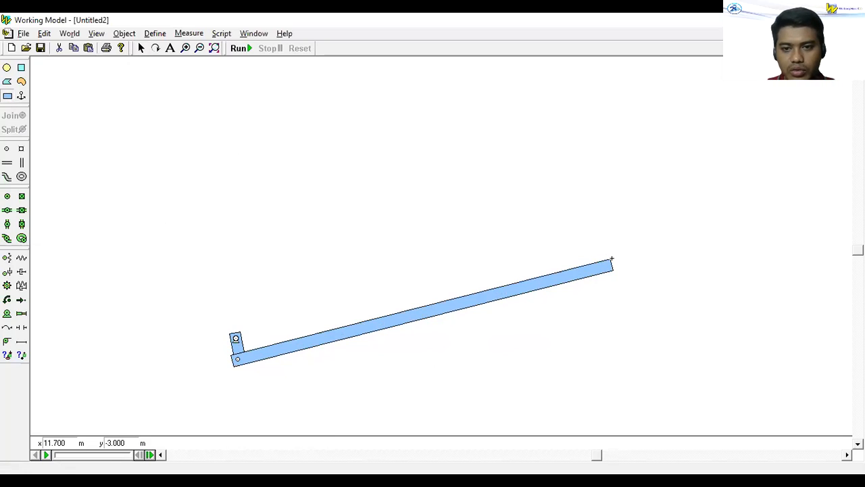
left_click_drag(614, 271, 307, 270)
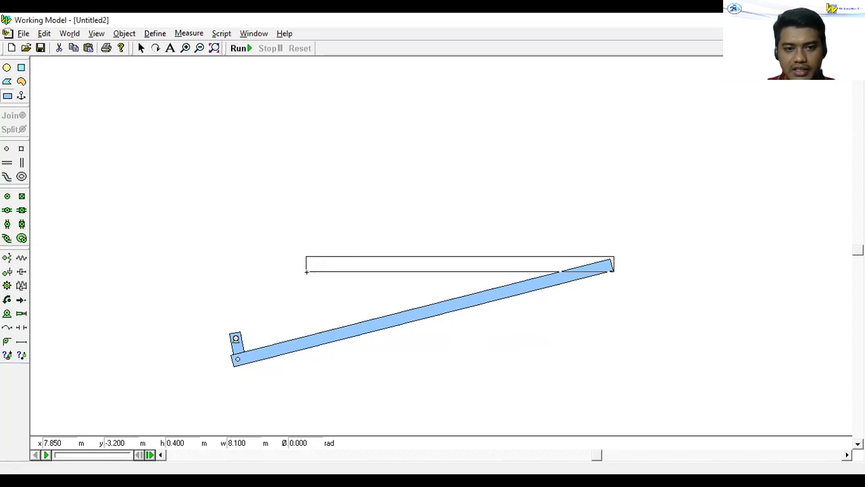
left_click_drag(303, 272, 310, 271)
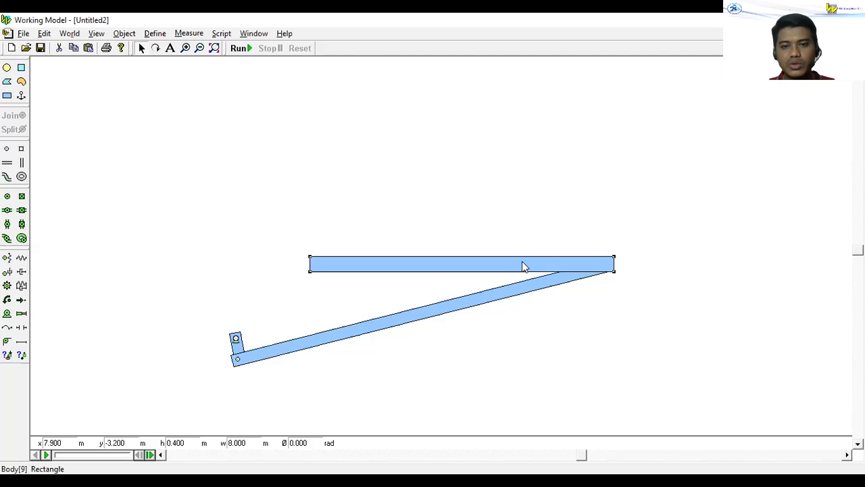
left_click_drag(522, 266, 526, 264)
left_click(584, 300)
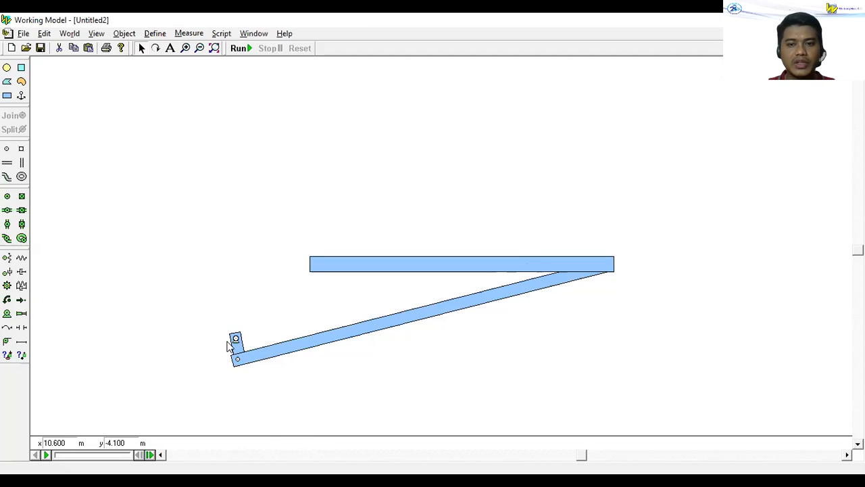
Pin the upper bar to the long bar's raised end, then test-run the simulation and reset it
left_click(8, 196)
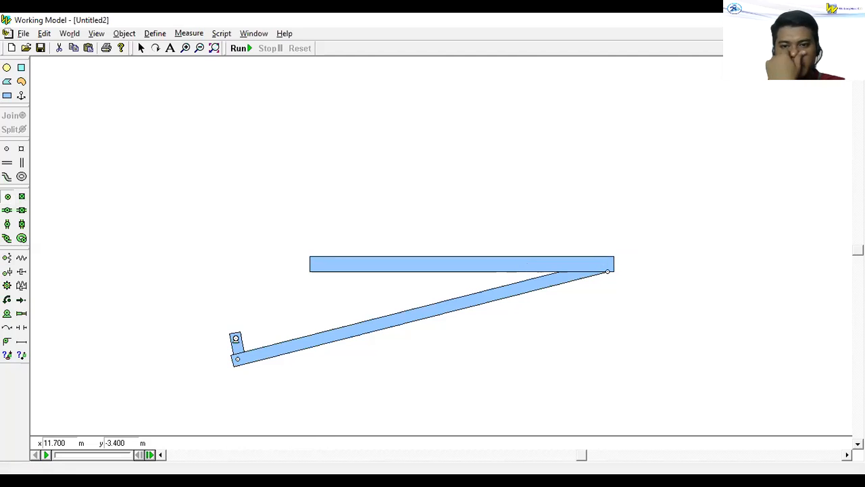
left_click(606, 263)
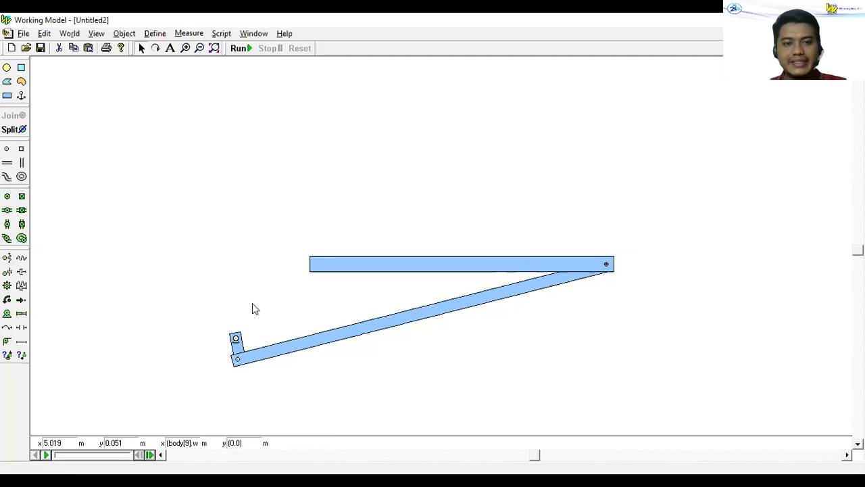
left_click(239, 48)
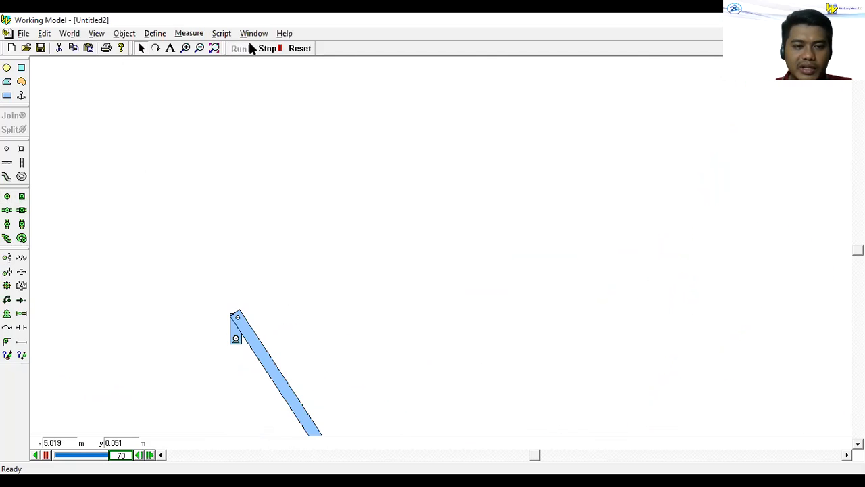
left_click(269, 49)
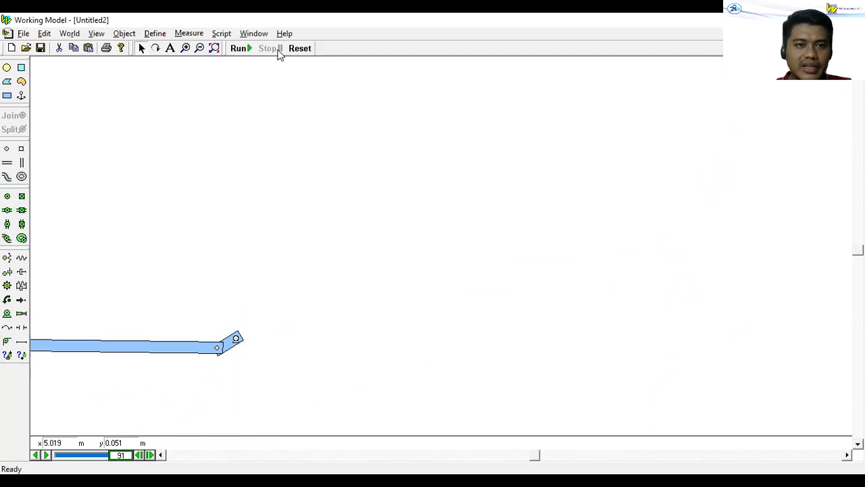
left_click(299, 48)
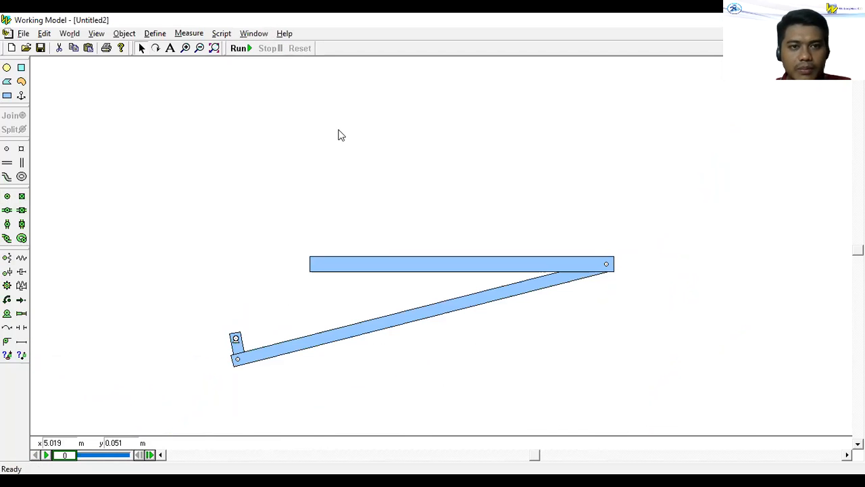
Set the y position of the long lower bar to -4.5 m in its properties
left_click(359, 268)
left_click(398, 319)
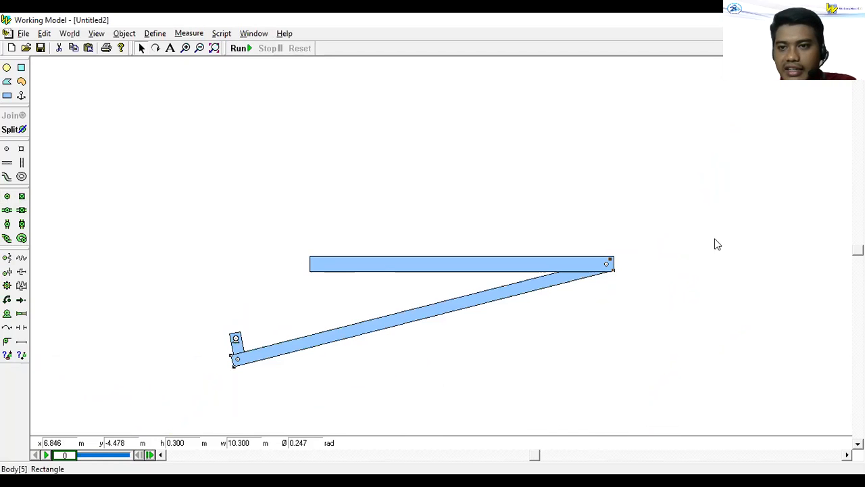
key("ctrl+i")
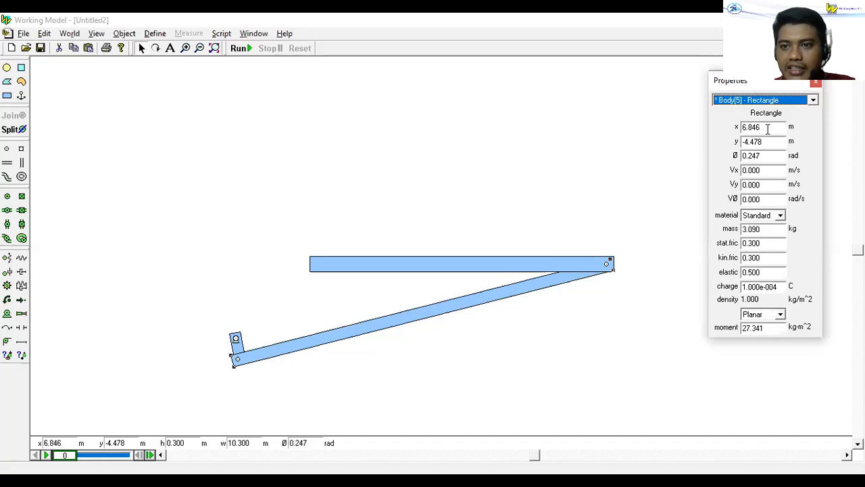
mouse_move(764, 142)
left_mouse_down()
mouse_move(743, 142)
mouse_move(752, 142)
left_mouse_up()
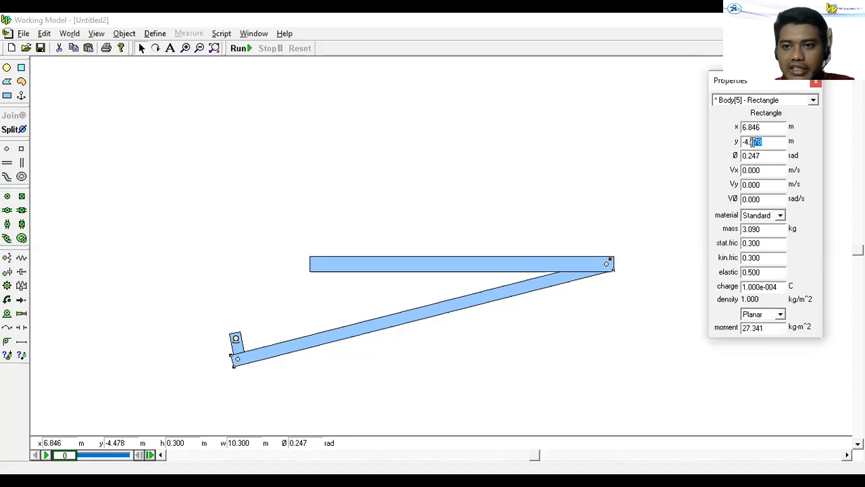
type("5")
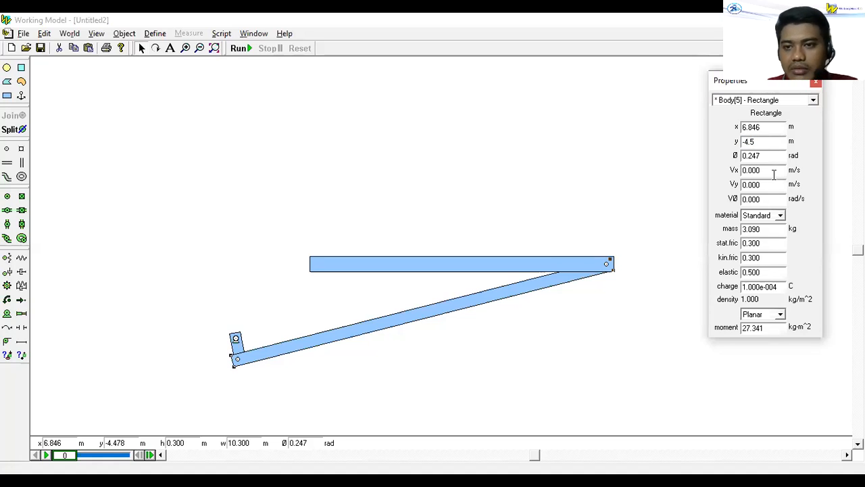
double_click(769, 130)
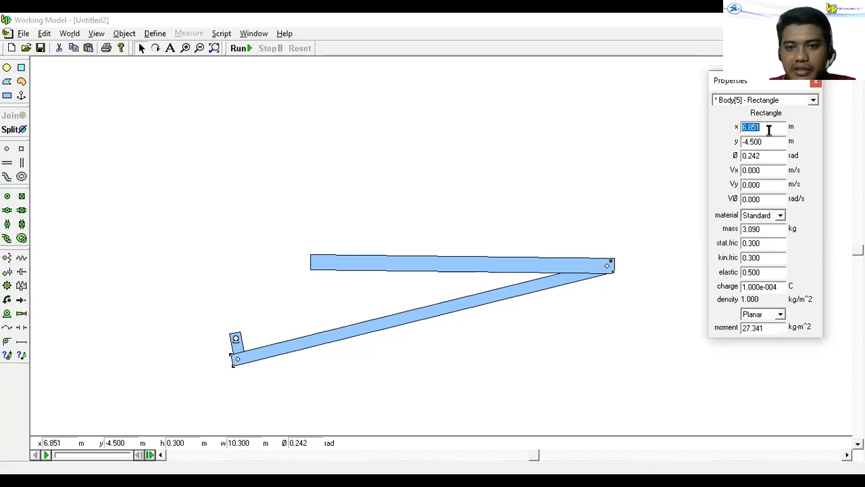
Resize the upper bar from its free end to about 7.9 m by 0.3 m and close the properties window
left_click(551, 267)
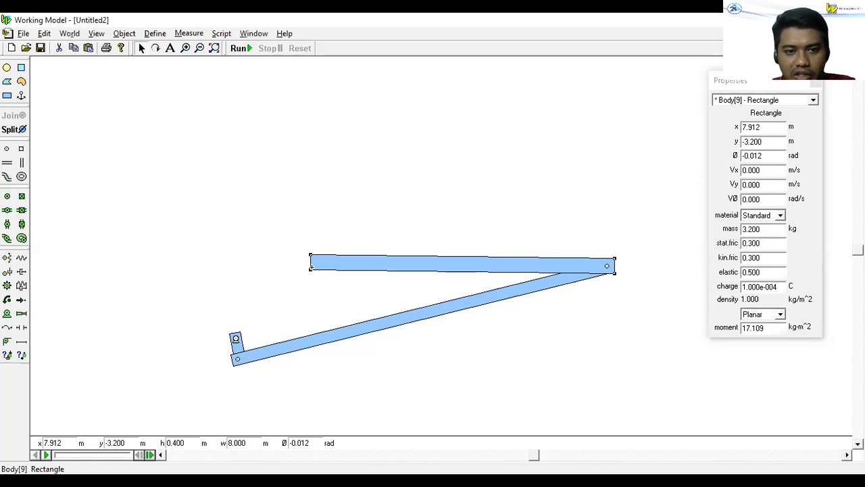
left_click_drag(312, 273, 315, 270)
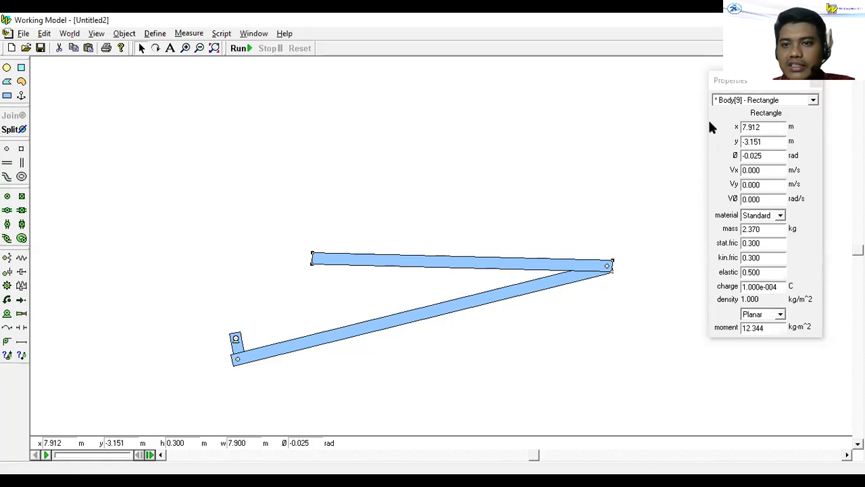
left_click_drag(808, 81, 785, 129)
left_click(805, 130)
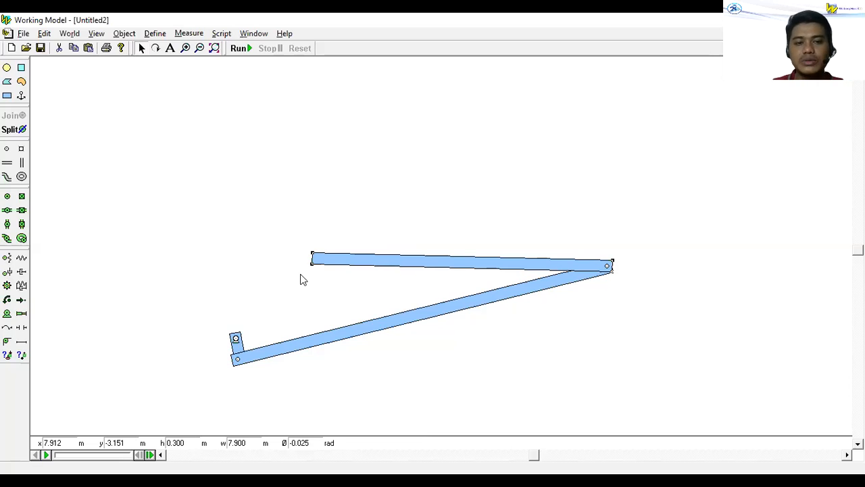
Reposition the pinned linkage so the upper bar is centred at about x 8.25 m, y -3.75 m, with the crank tilted
left_click_drag(340, 258, 322, 265)
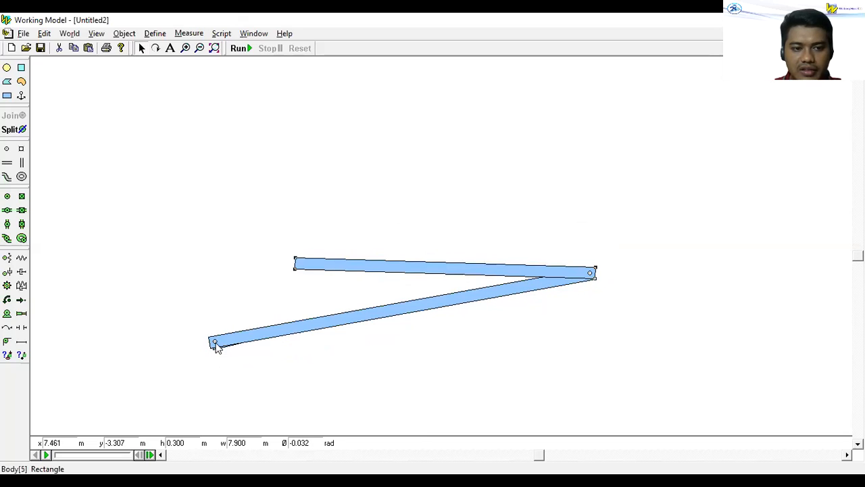
left_click(233, 341)
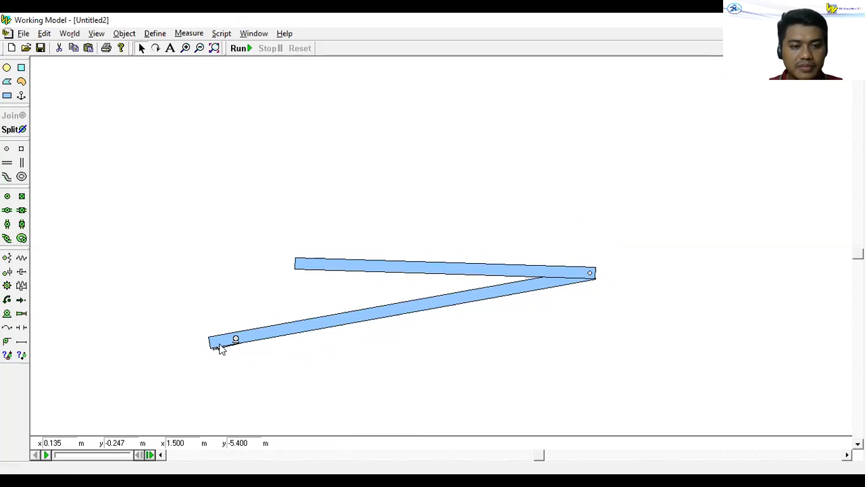
left_click(226, 343)
left_click_drag(245, 351, 269, 323)
left_click(132, 179)
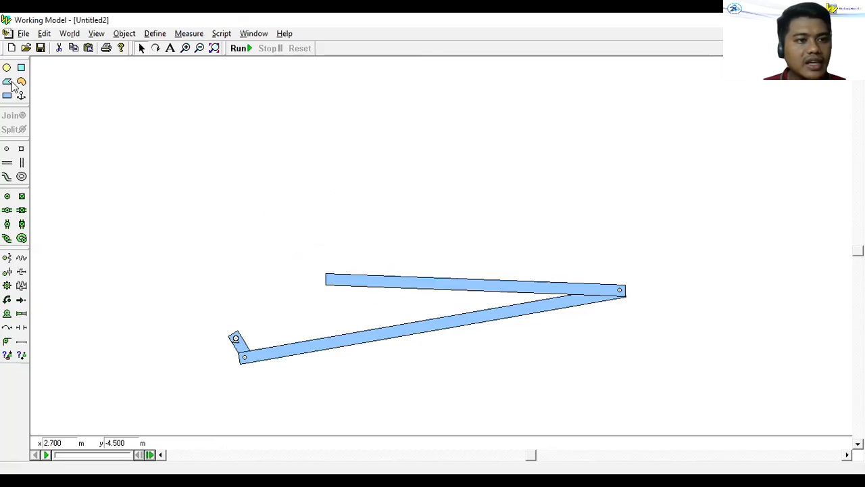
Draw a bent, tapering polygon arm rising from the upper bar's free end, with its lower section about 1.9 m long
left_click(8, 82)
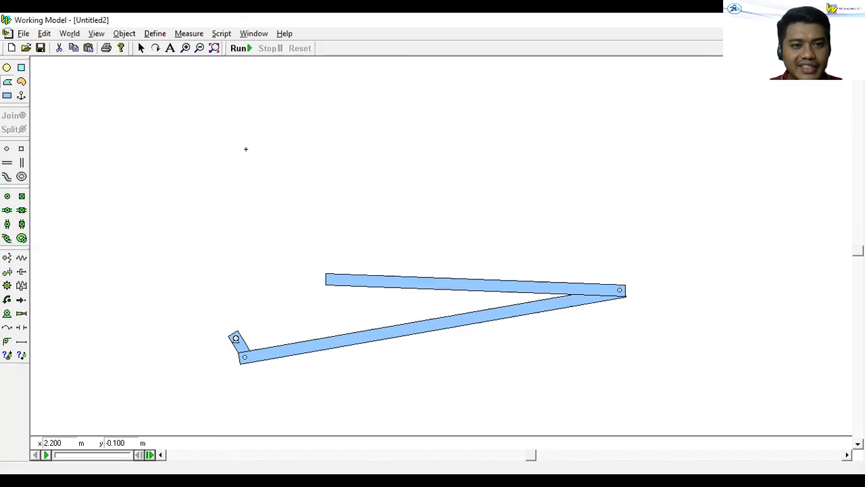
left_click(253, 157)
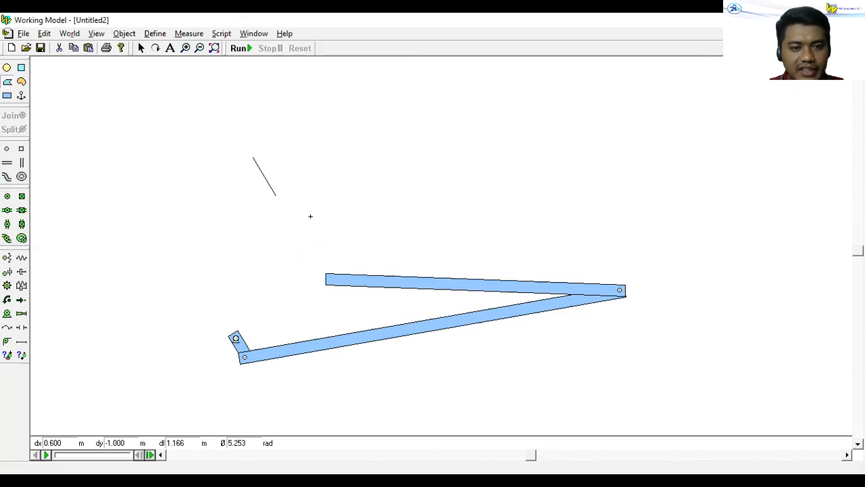
left_click(310, 217)
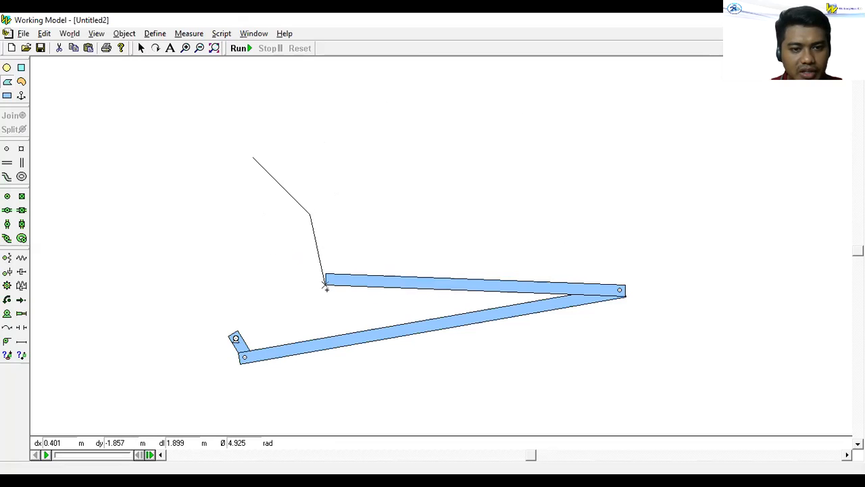
left_click(326, 284)
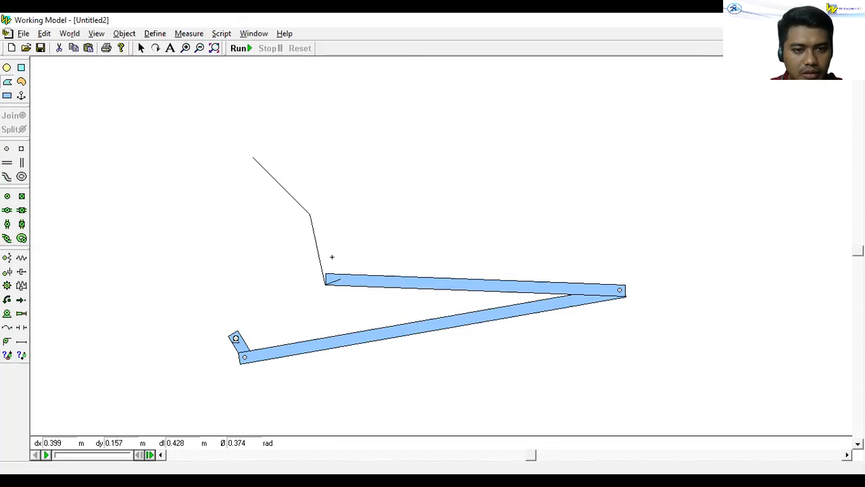
left_click(340, 277)
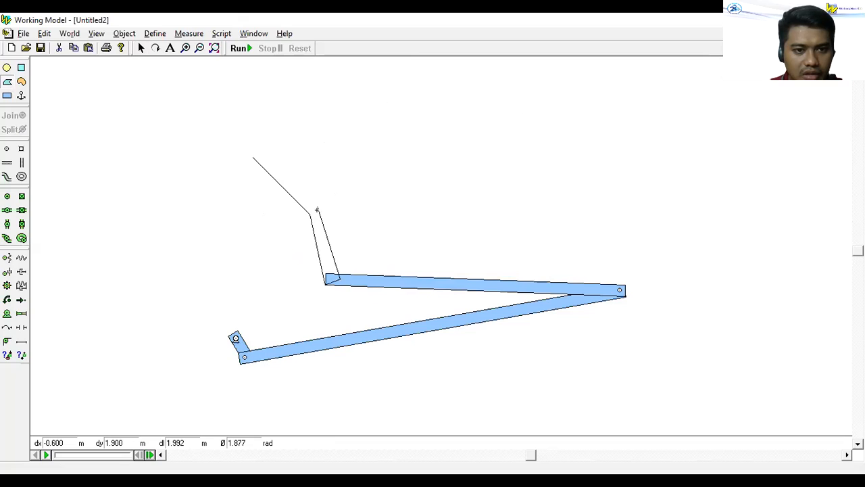
left_click(317, 208)
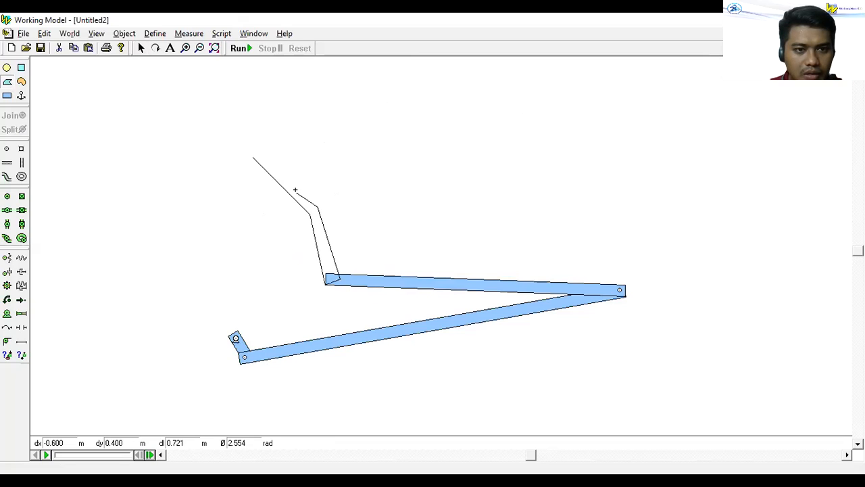
left_click(256, 155)
left_click(255, 160)
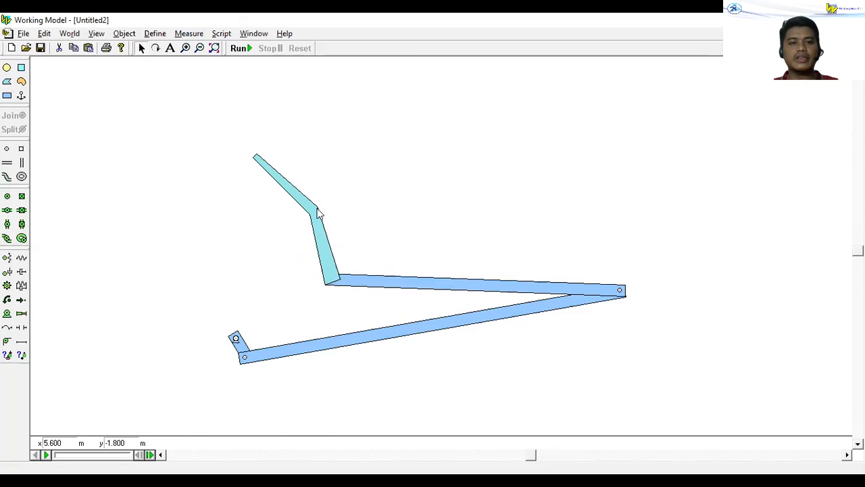
Duplicate the bent arm and place the copy over the upper bar's pinned end, at about x 11.48 m, y -2.54 m
mouse_move(322, 214)
left_mouse_down()
mouse_move(325, 221)
mouse_move(347, 211)
mouse_move(322, 226)
mouse_move(385, 211)
mouse_move(337, 218)
mouse_move(324, 230)
left_mouse_up()
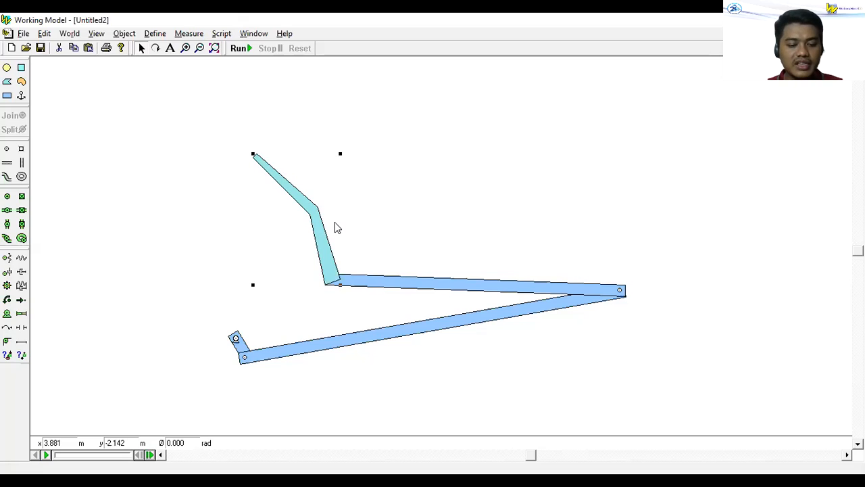
key("ctrl+v")
left_click_drag(322, 229, 605, 238)
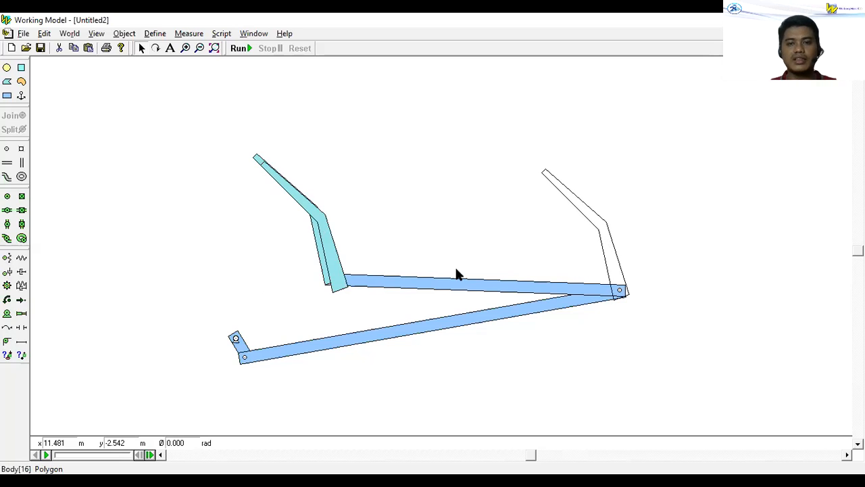
left_click(358, 241)
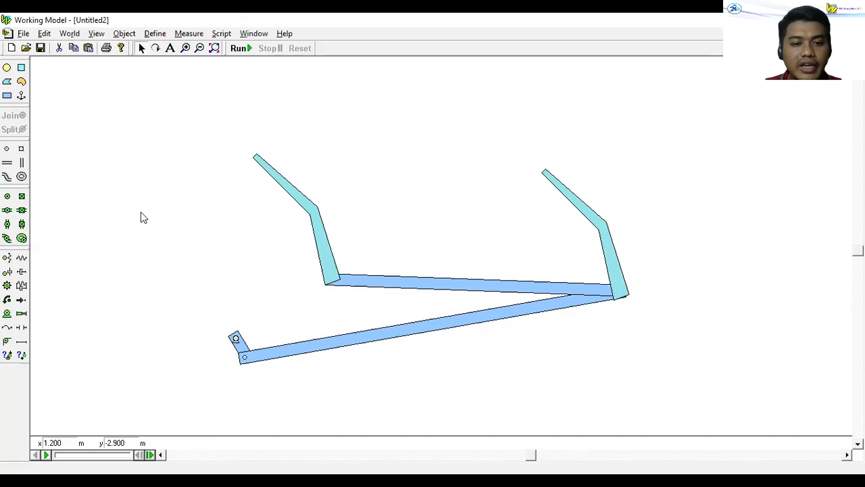
Pin the base of each bent arm to its end of the upper bar
left_click(8, 197)
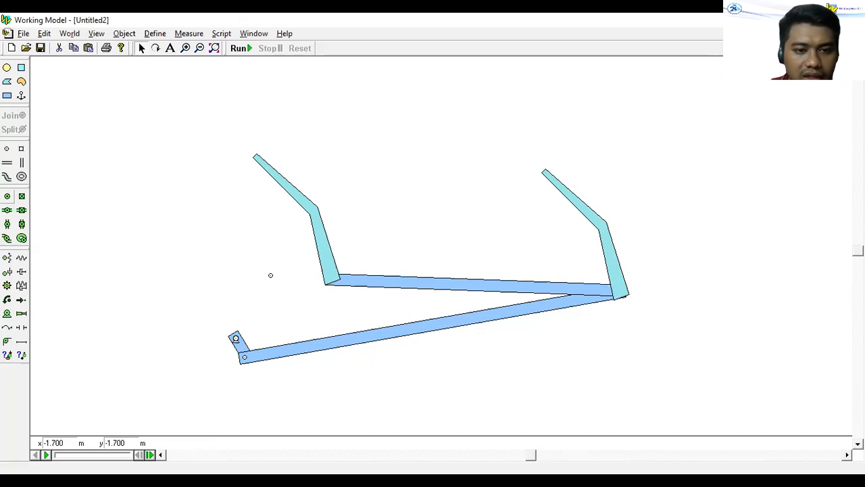
left_click(331, 276)
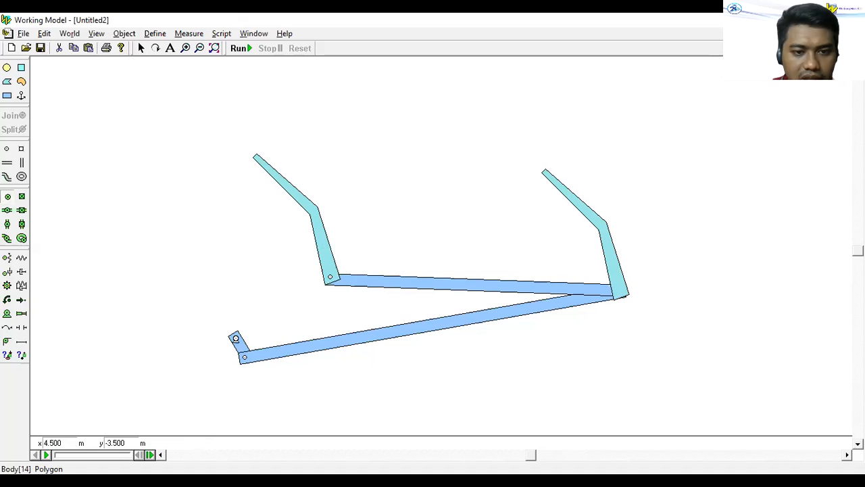
left_click(7, 196)
left_click(622, 293)
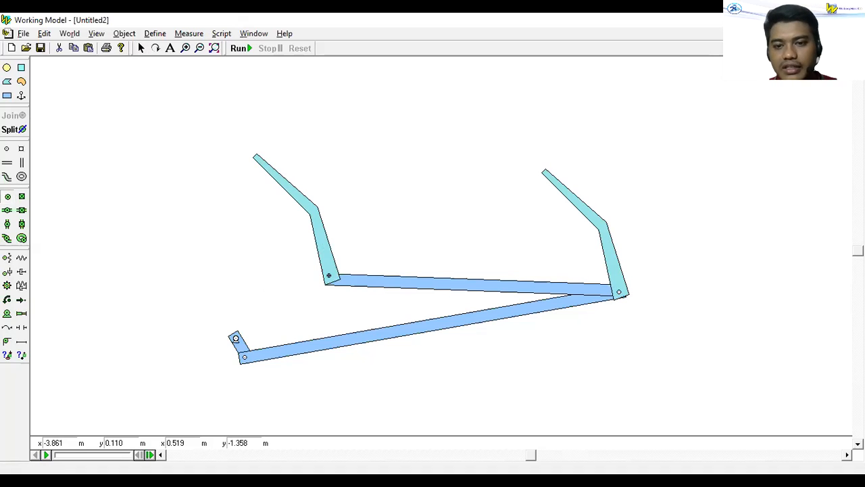
left_click(659, 290)
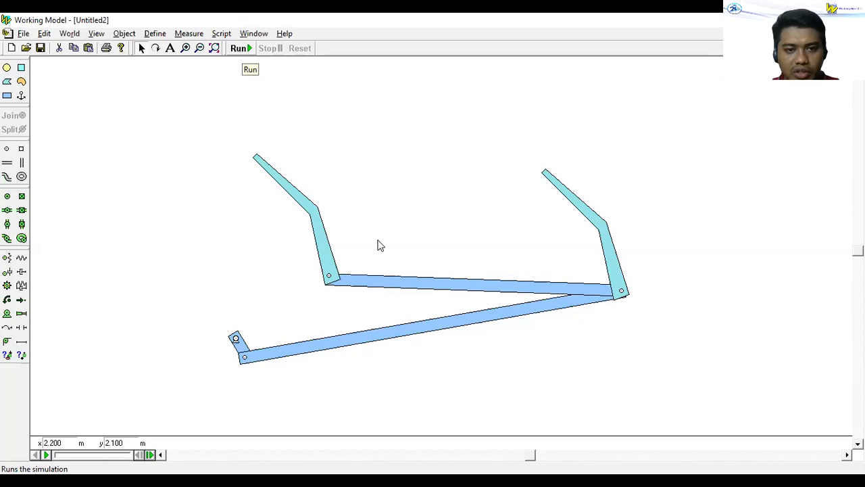
Test-run the simulation twice, continuing despite the overlapping bodies, and reset it after each run
key("ctrl+r")
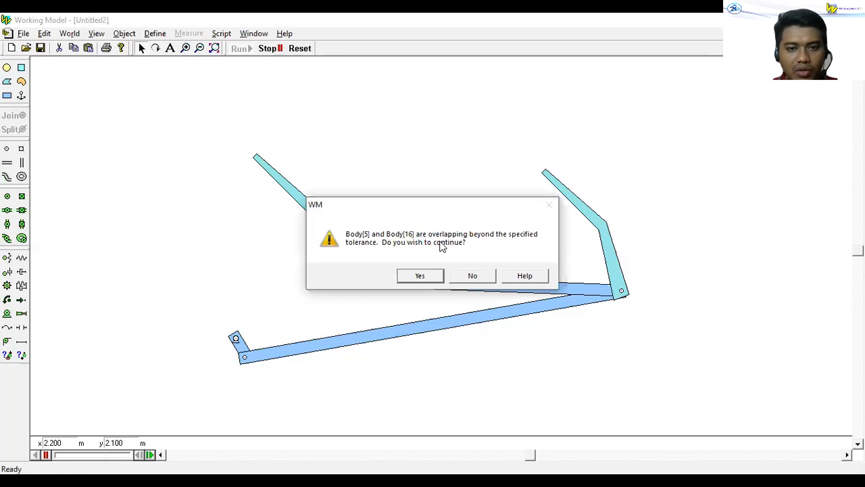
left_click(423, 277)
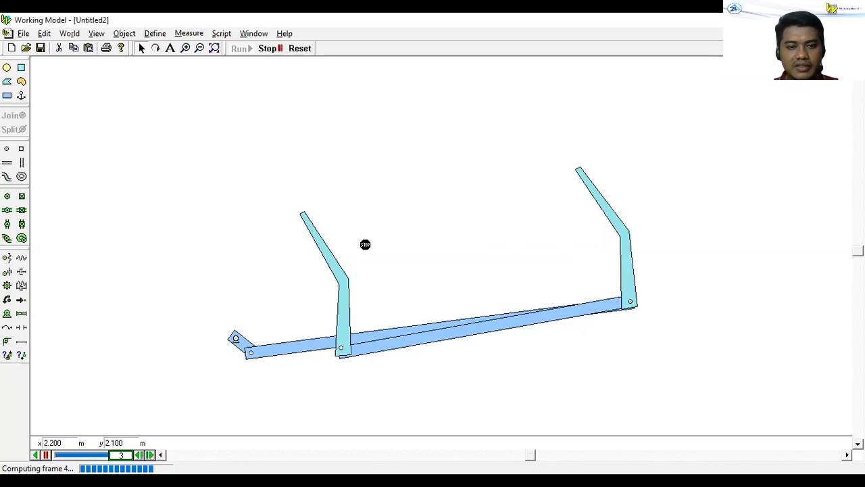
left_click(295, 53)
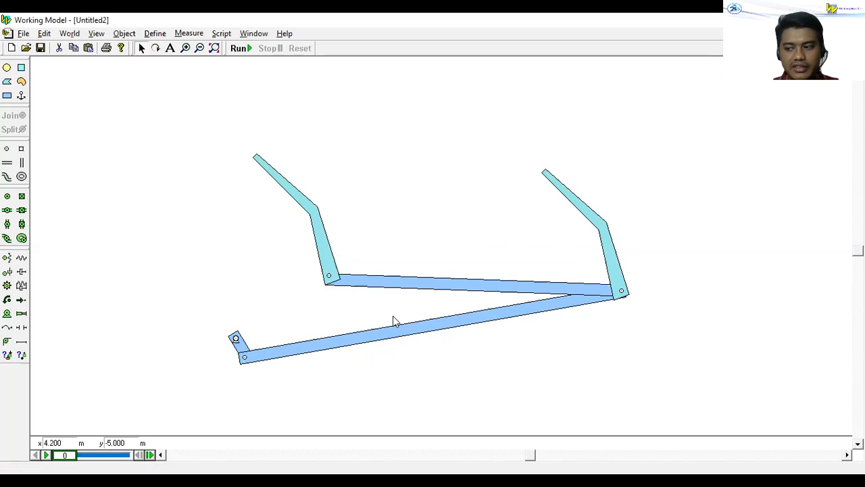
left_click(464, 288)
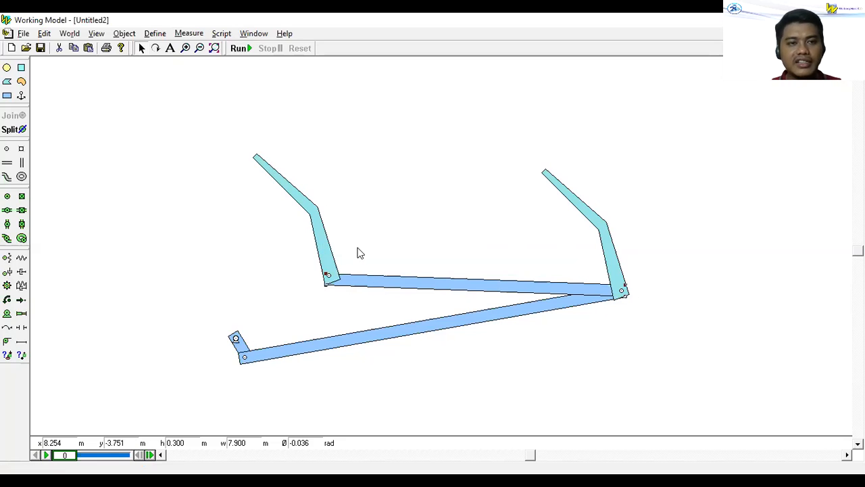
left_click(242, 49)
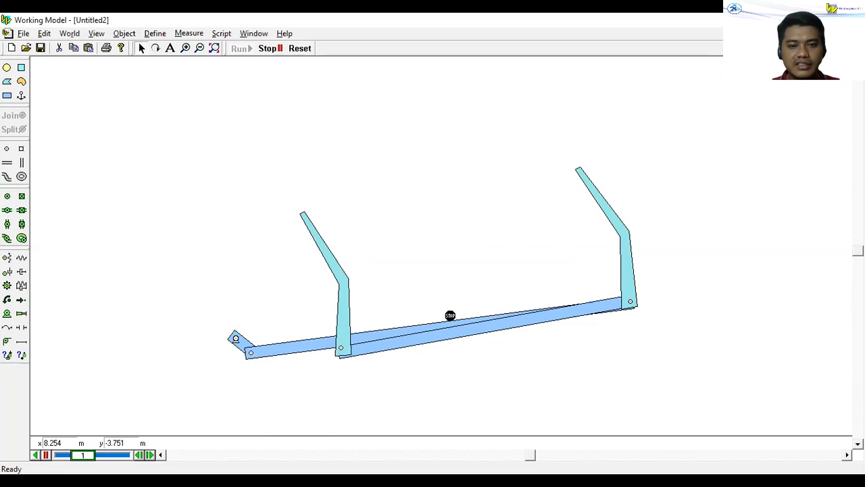
left_click(300, 49)
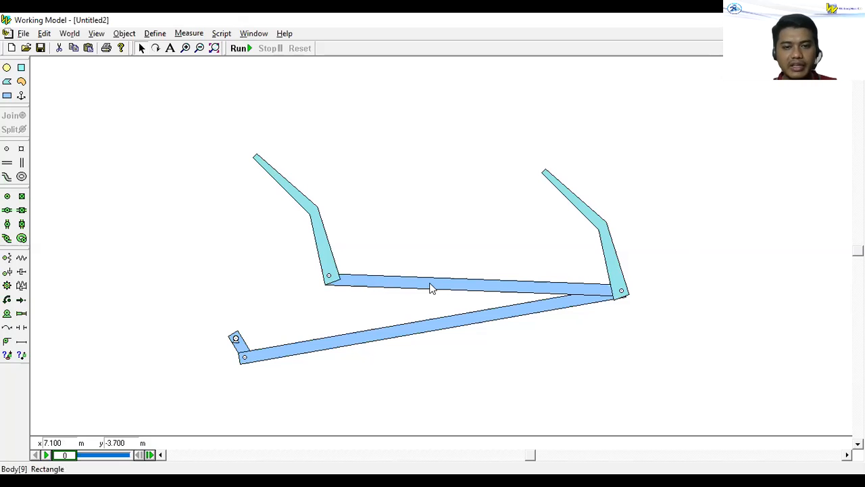
Shift the linkage slightly, anchor the long lower bar and swing the upper bar to horizontal
mouse_move(425, 281)
left_mouse_down()
mouse_move(412, 280)
mouse_move(404, 295)
mouse_move(412, 276)
left_mouse_up()
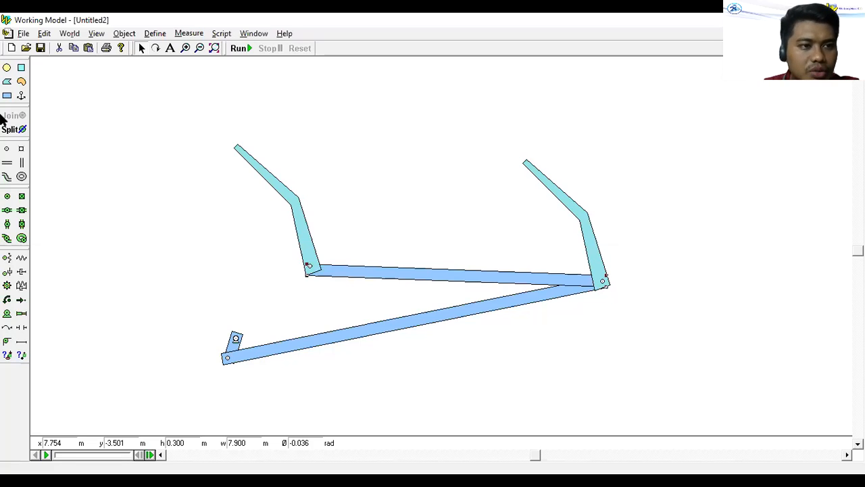
left_click(22, 97)
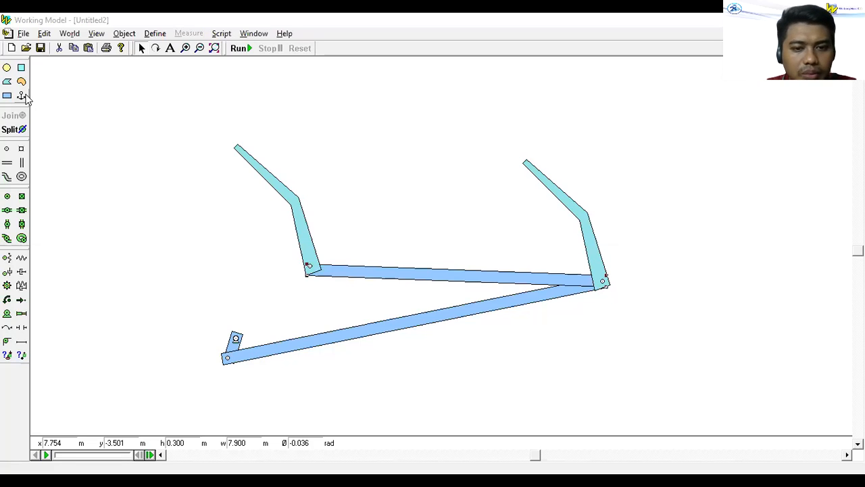
left_click(544, 297)
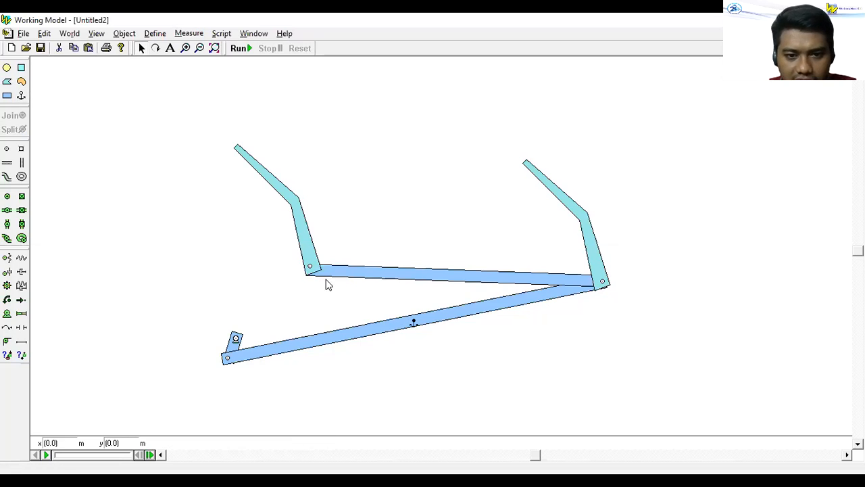
left_click_drag(325, 278, 245, 349)
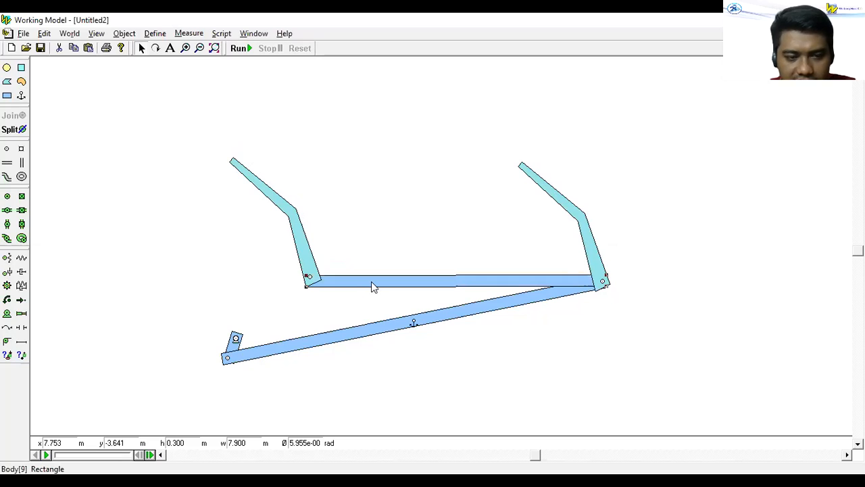
Remove the anchor from the long lower bar and raise its far end to an angle of about 0.458 rad
left_click(416, 325)
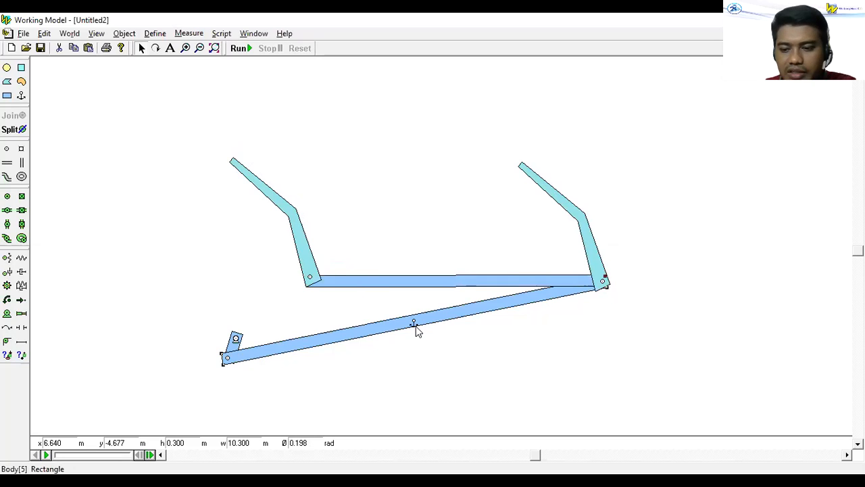
left_click(417, 342)
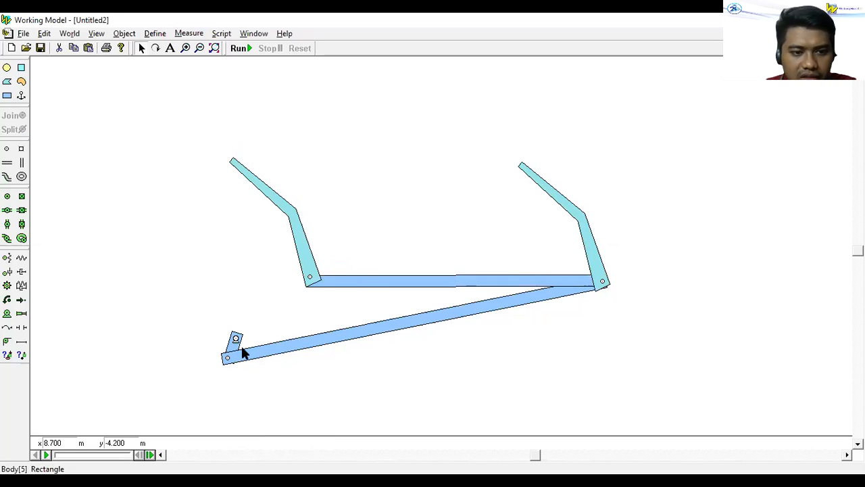
left_click_drag(250, 357, 601, 192)
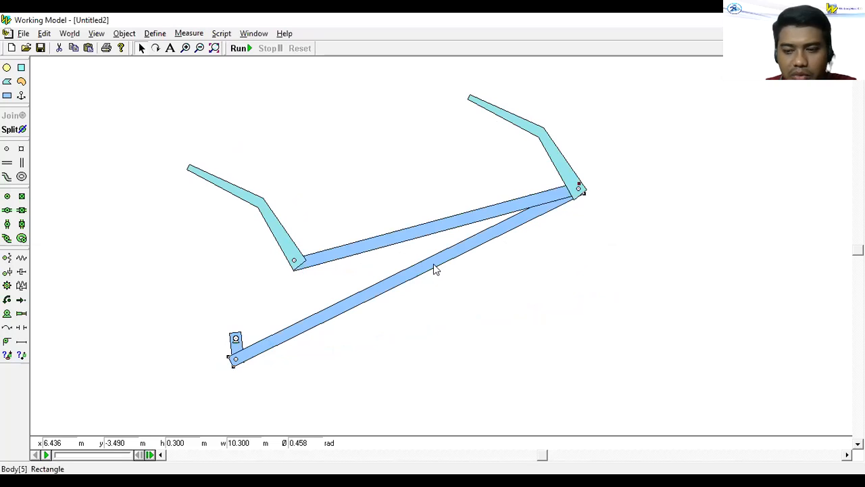
Anchor the raised long bar and swing the upper bar level, centred at about x 7.11 m, y -1.22 m
left_click(20, 94)
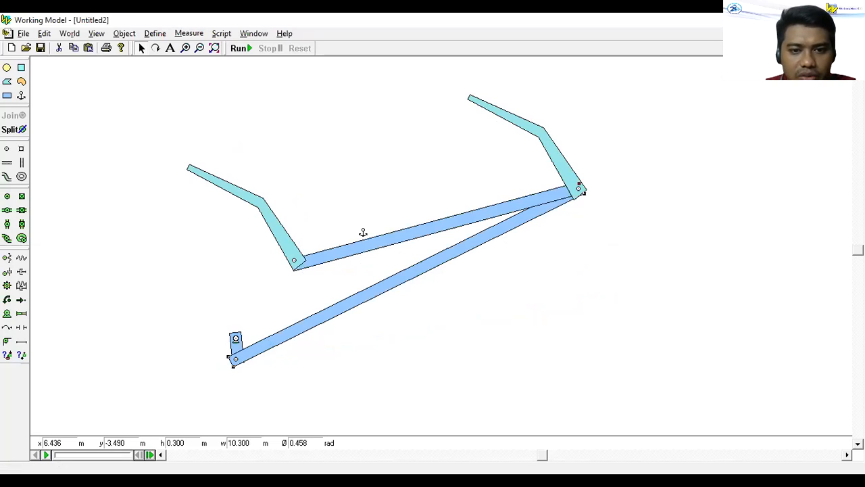
left_click(318, 263)
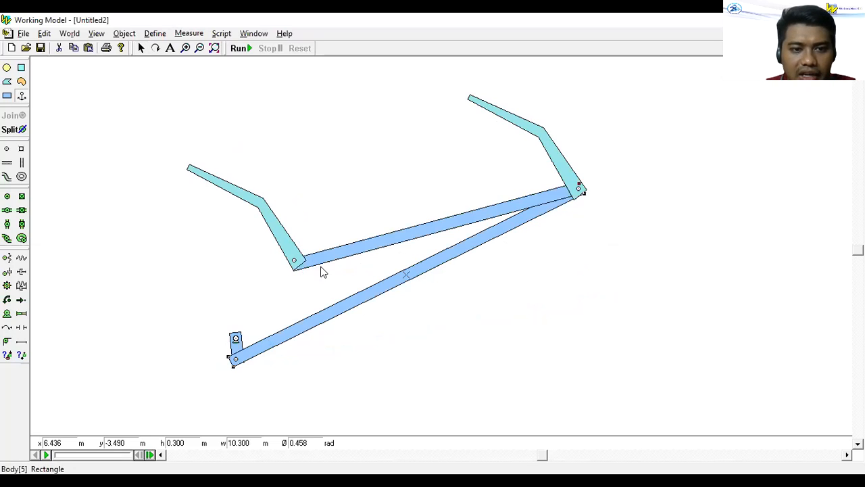
left_click_drag(304, 196, 311, 200)
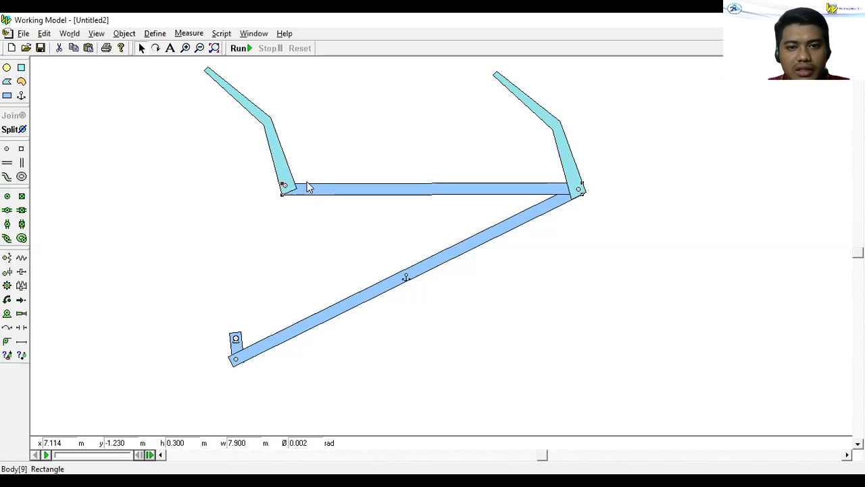
mouse_move(307, 184)
left_mouse_down()
mouse_move(312, 167)
mouse_move(307, 186)
left_mouse_up()
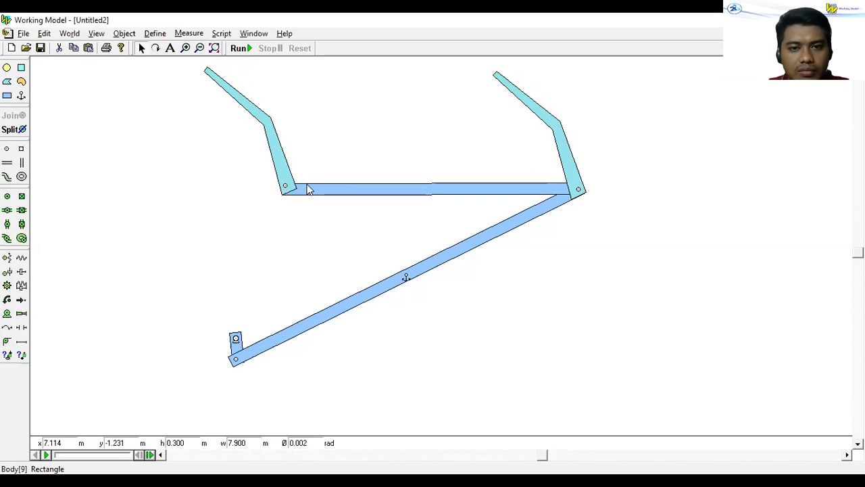
left_click_drag(310, 190, 307, 185)
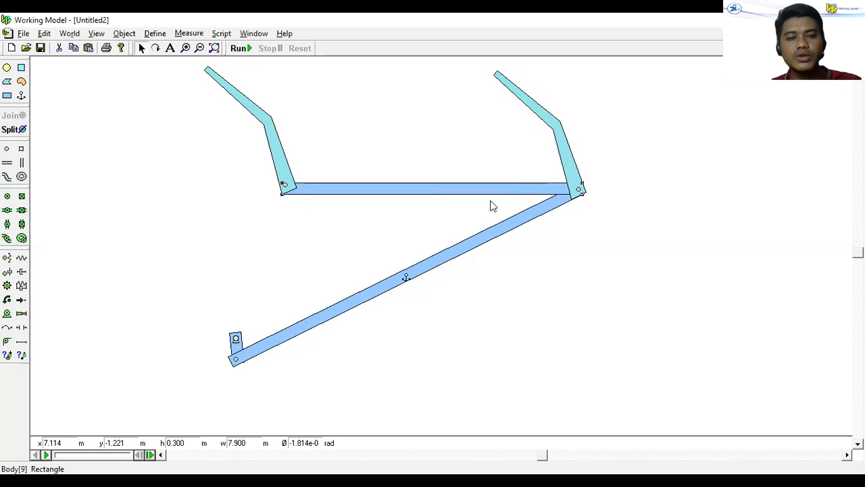
Attach a horizontal keyed slot joint to the centre of the upper bar at x 7.114 m, y -1.221 m
left_click(6, 176)
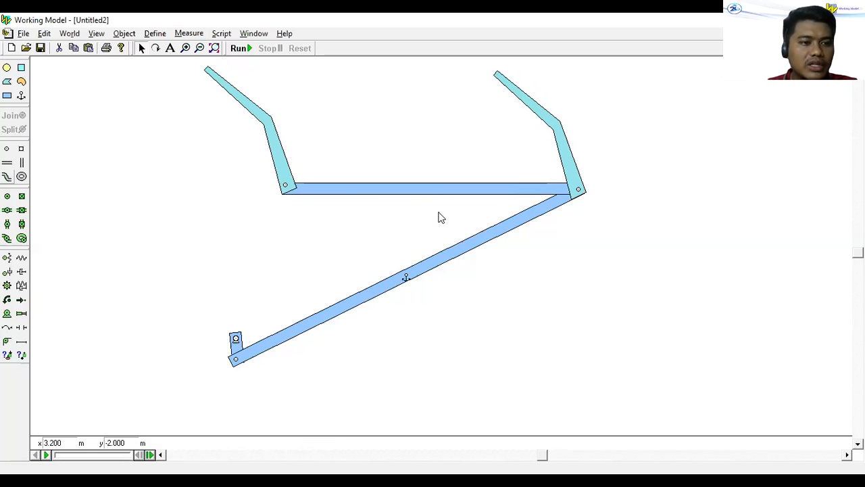
left_click(22, 211)
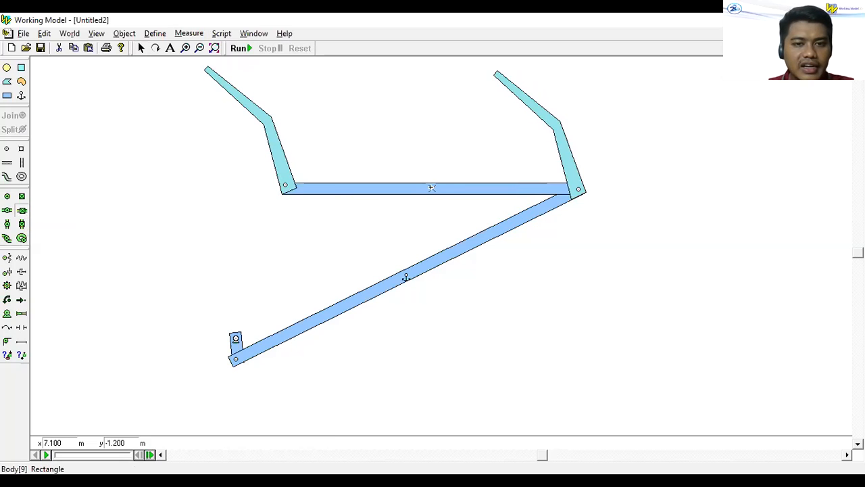
left_click(433, 188)
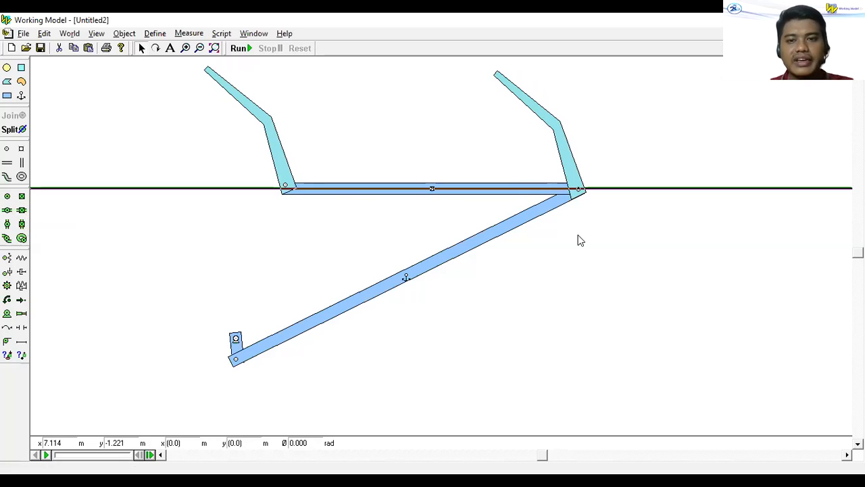
left_click(536, 254)
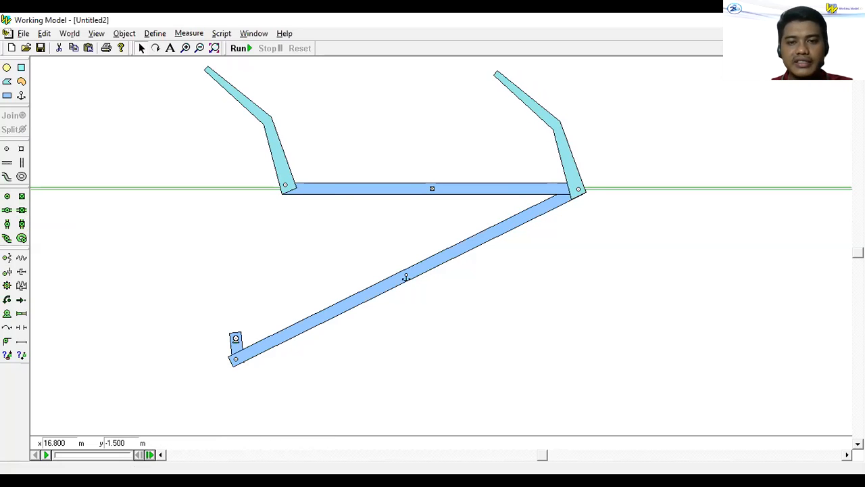
Remove the anchor from the long lower bar, then test-run the simulation and reset it
scroll(548, 332, "up", 3)
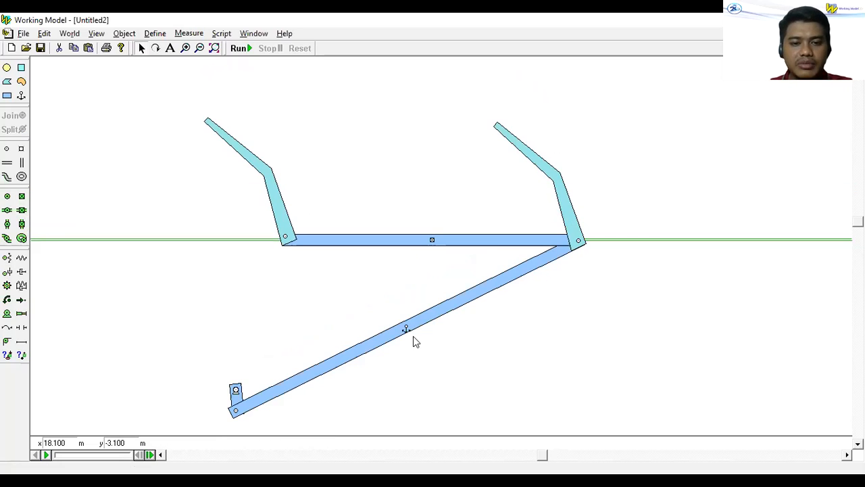
scroll(406, 332, "up", 1)
left_click(405, 331)
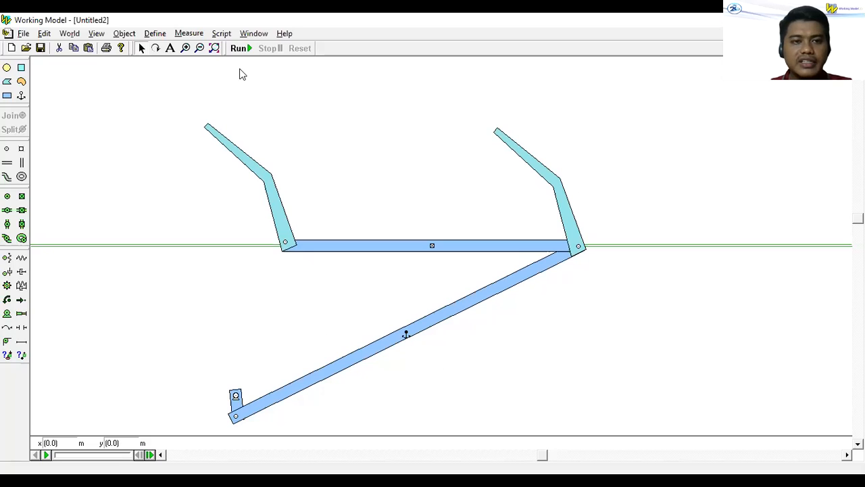
key("Delete")
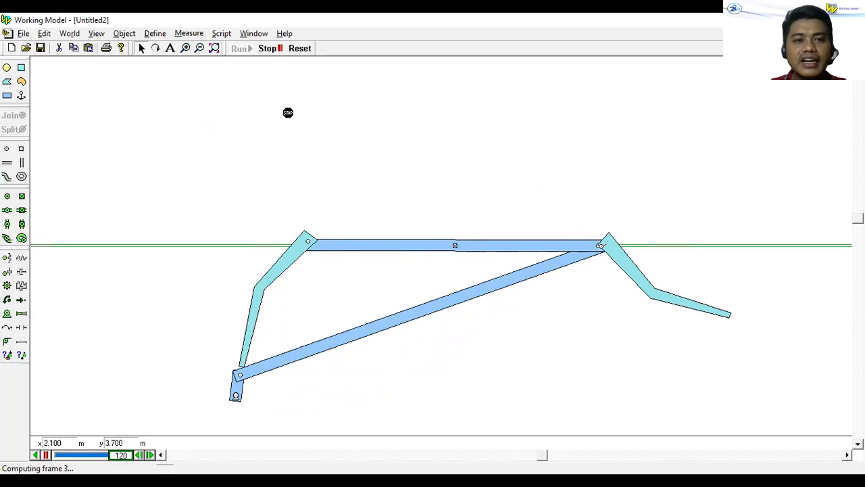
left_click(300, 51)
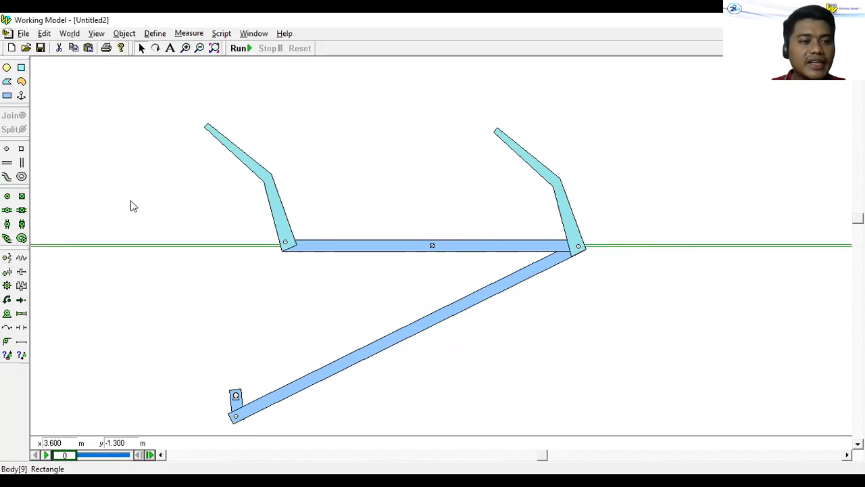
Pin both bent polygon arms to the background at their elbow corners and test-run the simulation
left_click(8, 210)
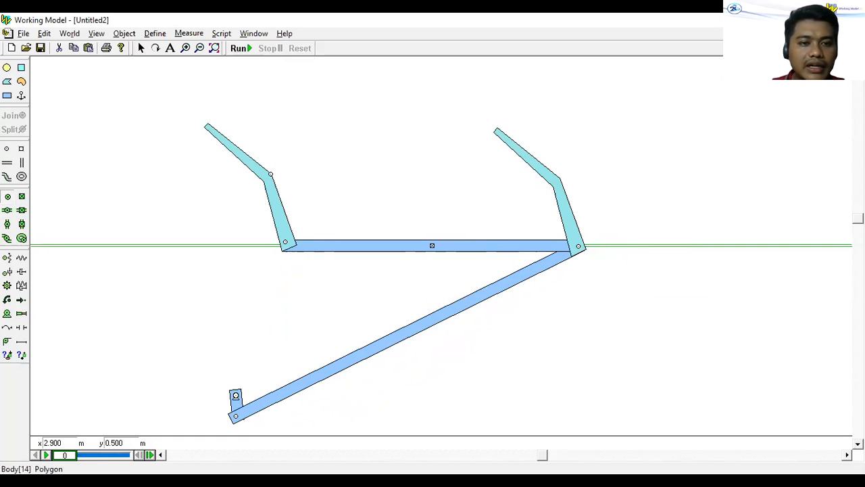
left_click(272, 173)
left_click(6, 200)
left_click(546, 188)
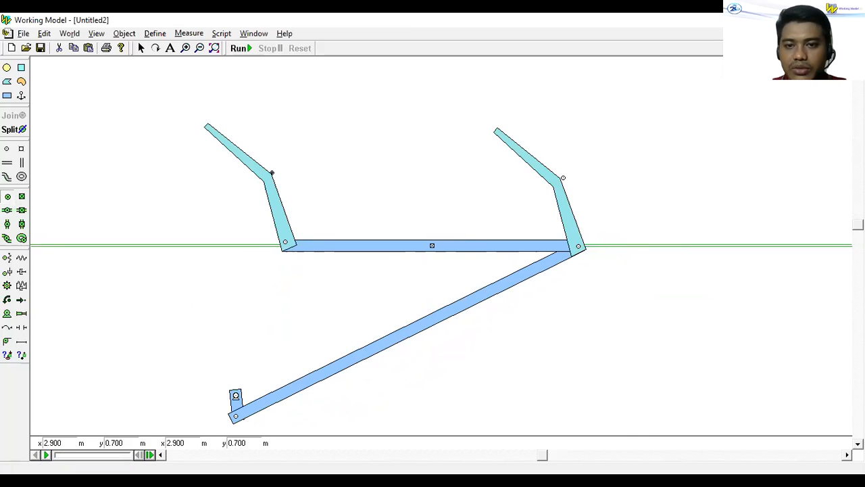
left_click(560, 179)
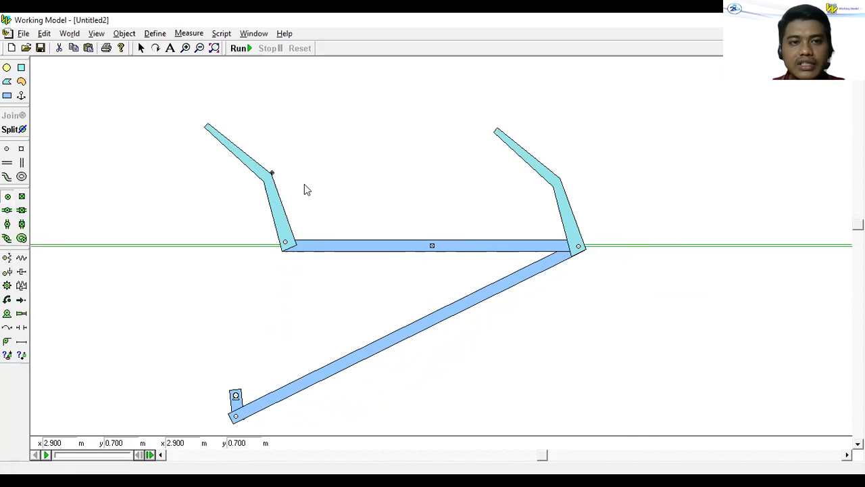
left_click(242, 55)
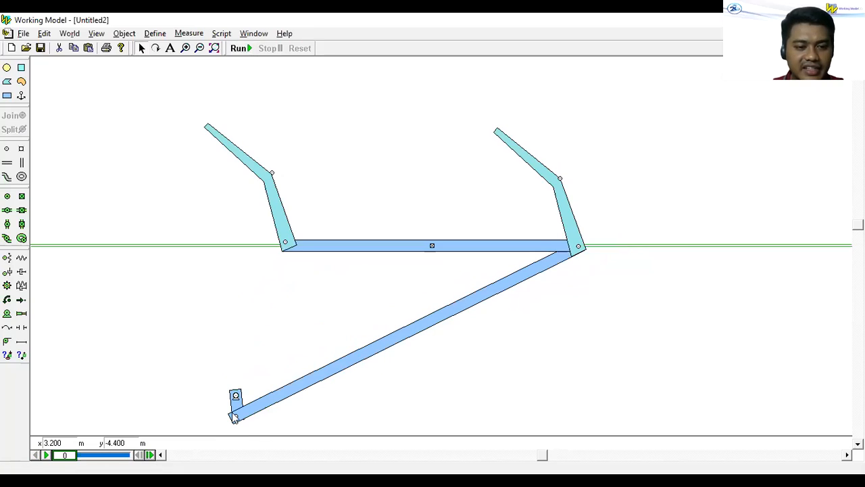
Replace the pin joint between the short motor crank and the lower end of the long bar
left_click(233, 416)
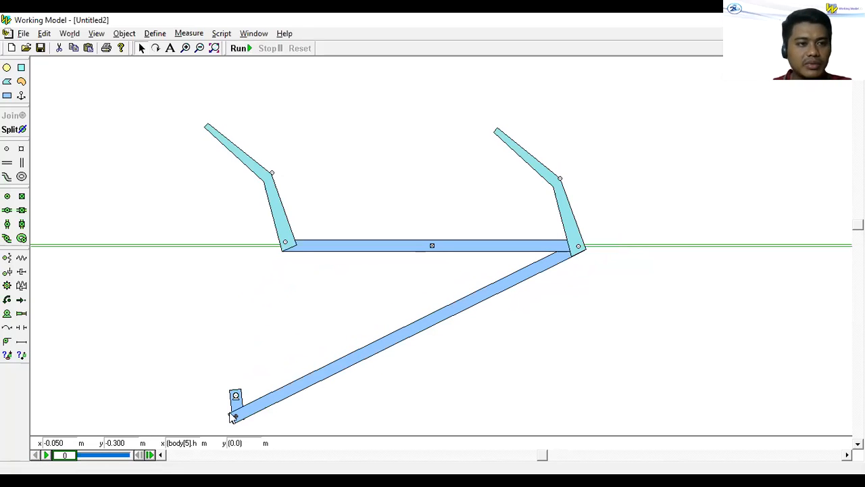
key("Delete")
left_click(7, 196)
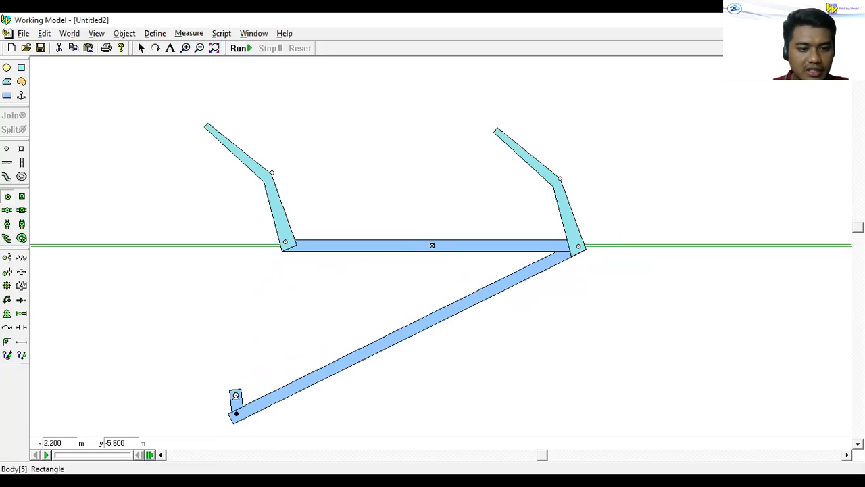
left_click(236, 417)
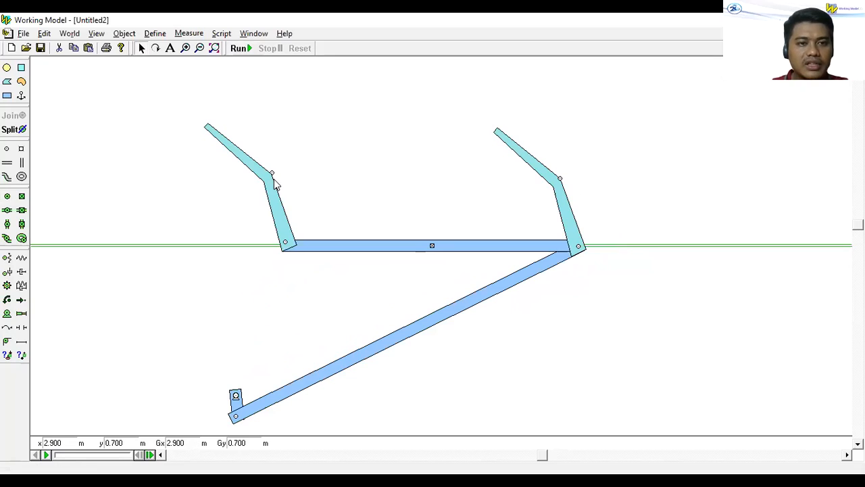
Replace the first arm's misplaced elbow pin with one exactly on its outer corner at x 2.875 m, y 0.675 m
left_click(186, 49)
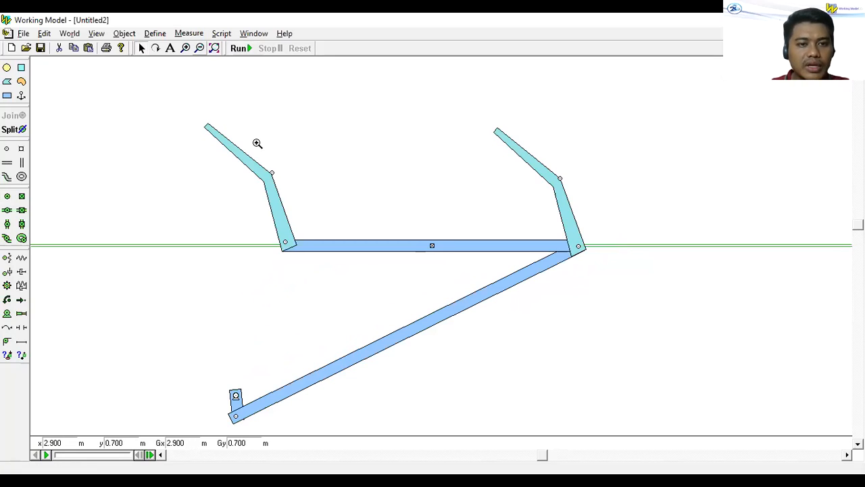
left_click(442, 252)
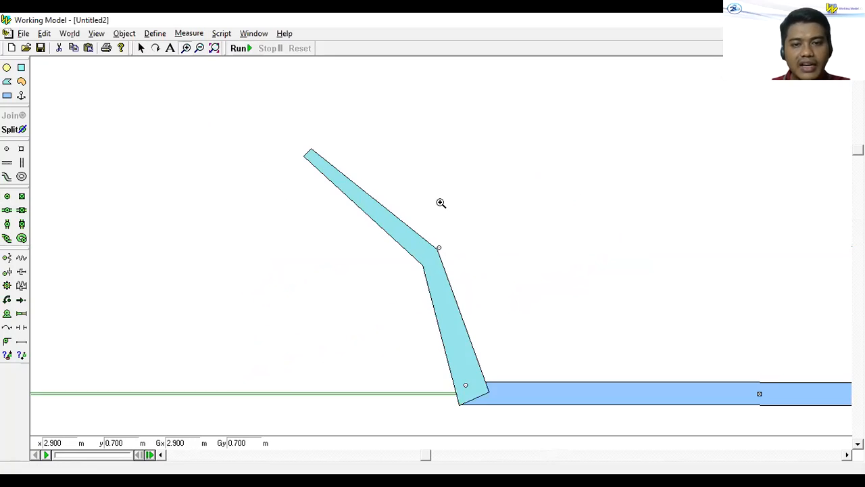
left_click(464, 242)
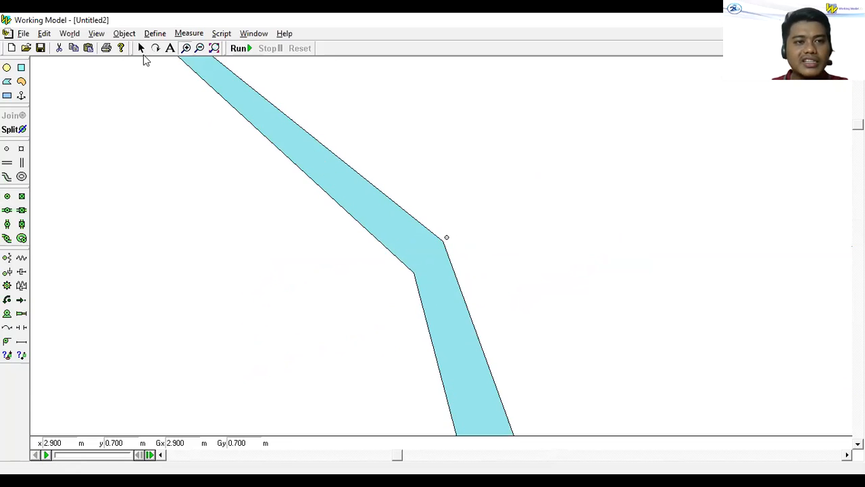
left_click(141, 49)
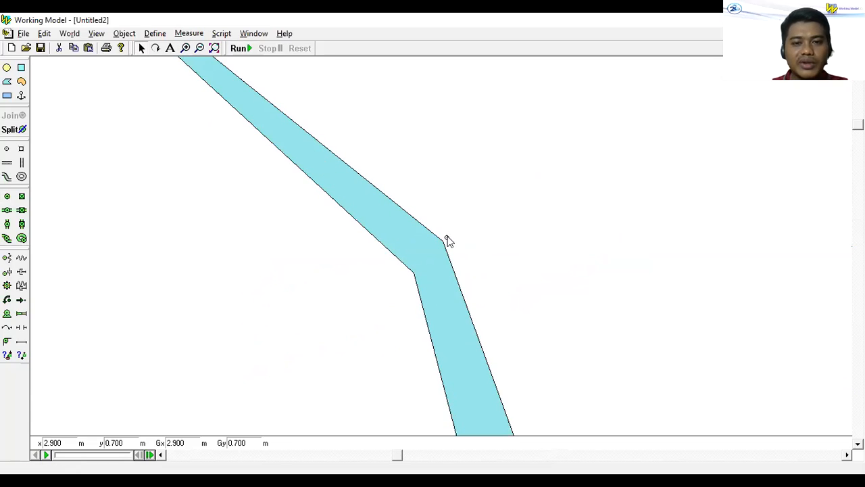
key("Delete")
left_click(7, 197)
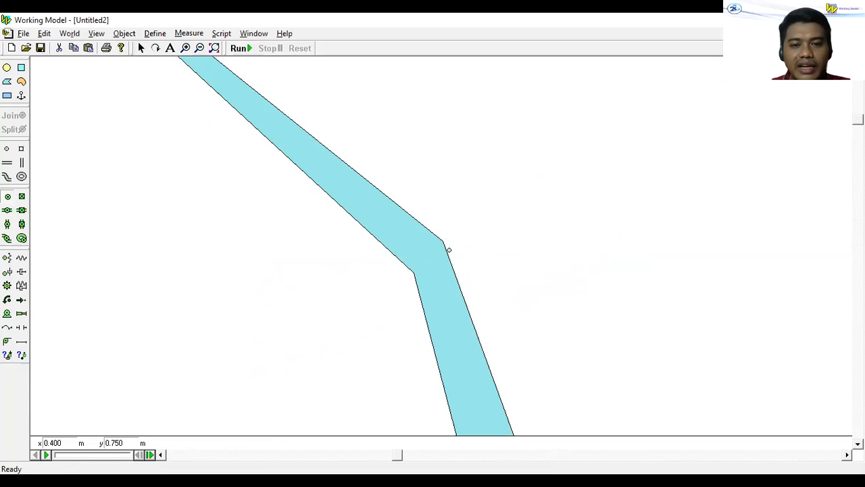
left_click(443, 242)
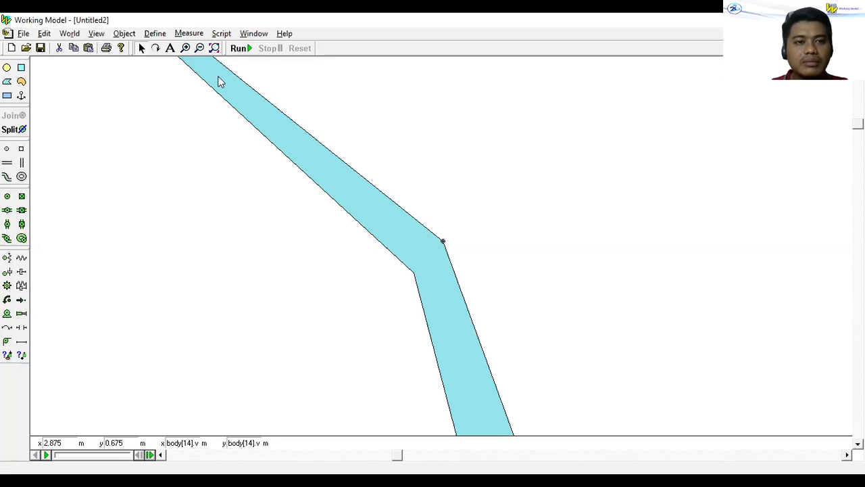
Bring the whole linkage back into view, test-run the simulation and reset it
left_click(197, 49)
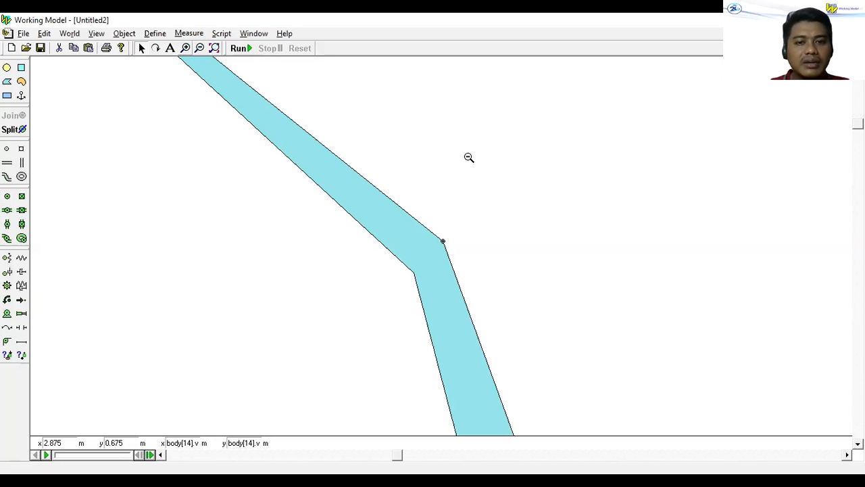
left_click(467, 223)
left_click(547, 278)
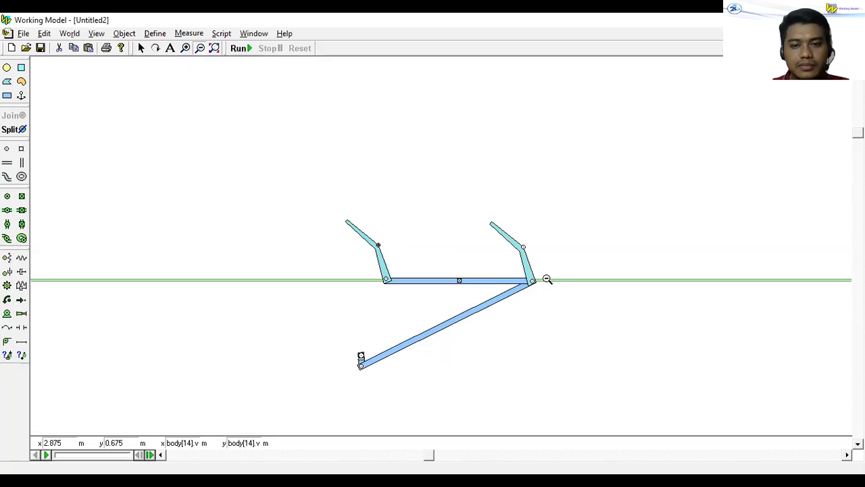
left_click(193, 46)
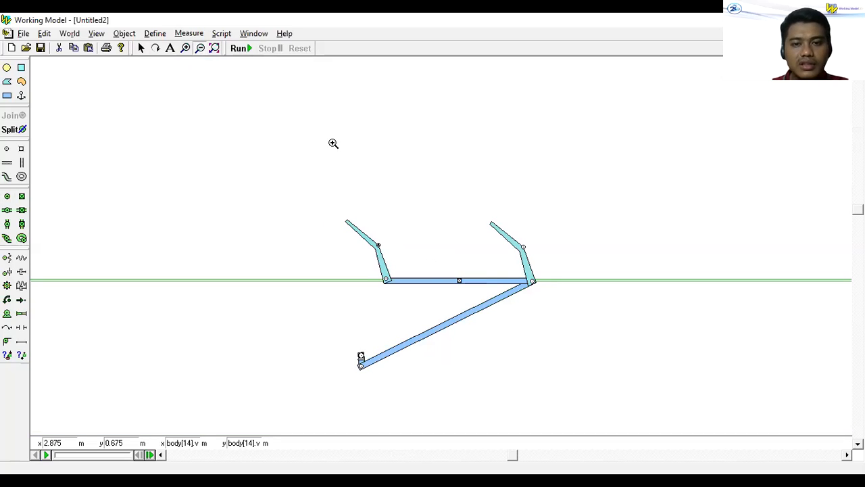
left_click(434, 250)
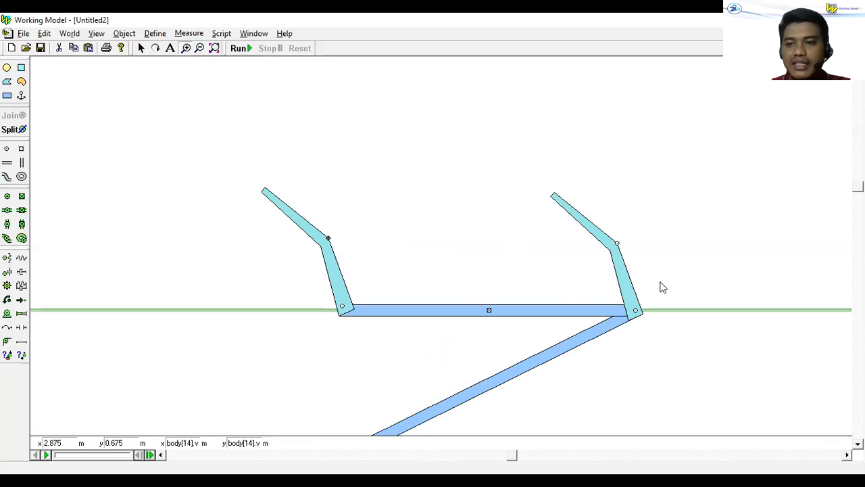
scroll(268, 116, "down", 1)
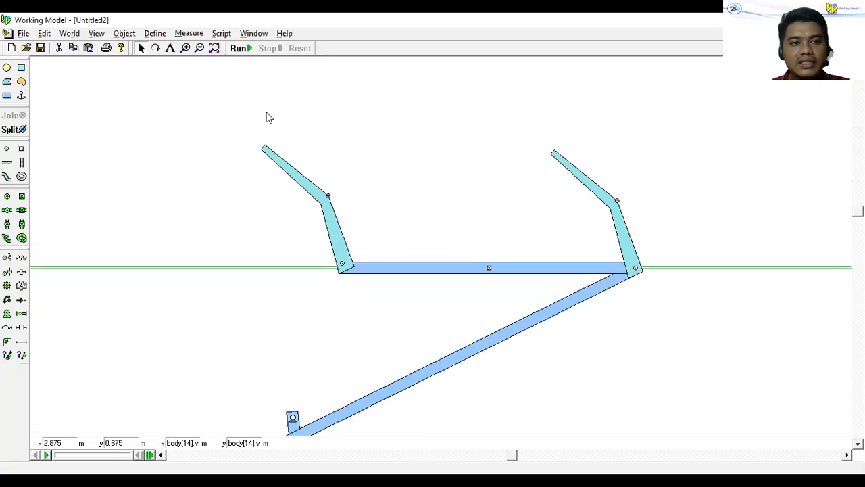
scroll(240, 54, "down", 1)
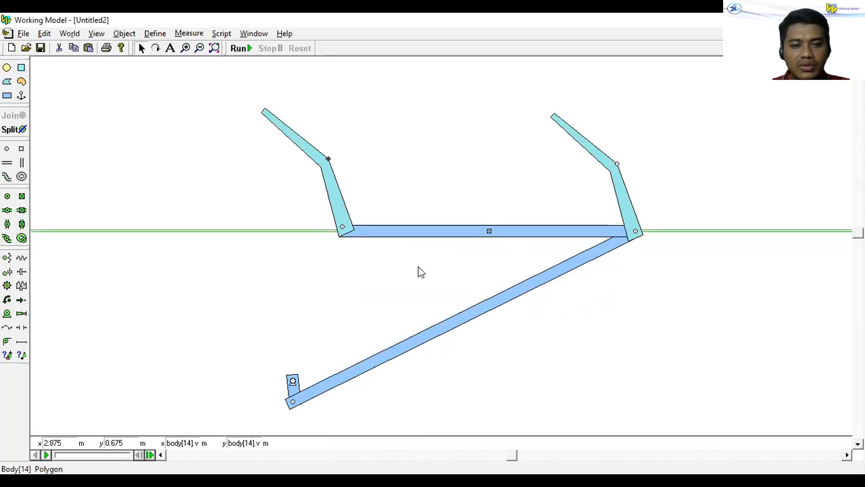
key("ctrl+r")
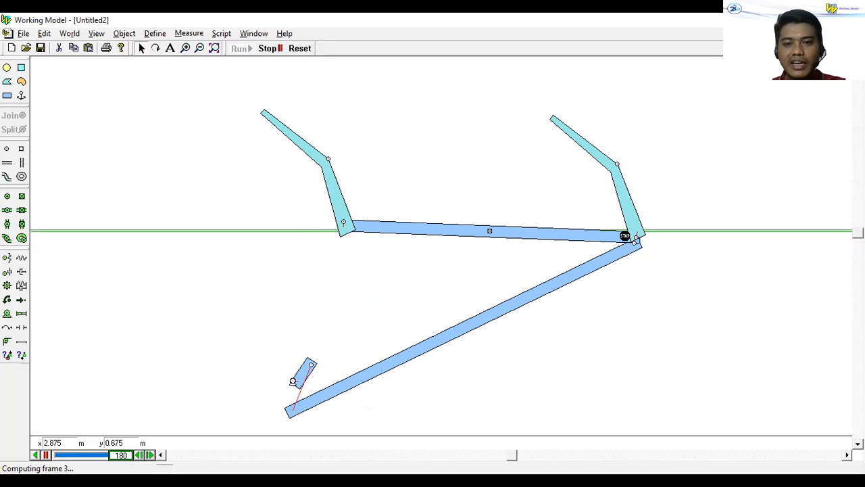
left_click(303, 51)
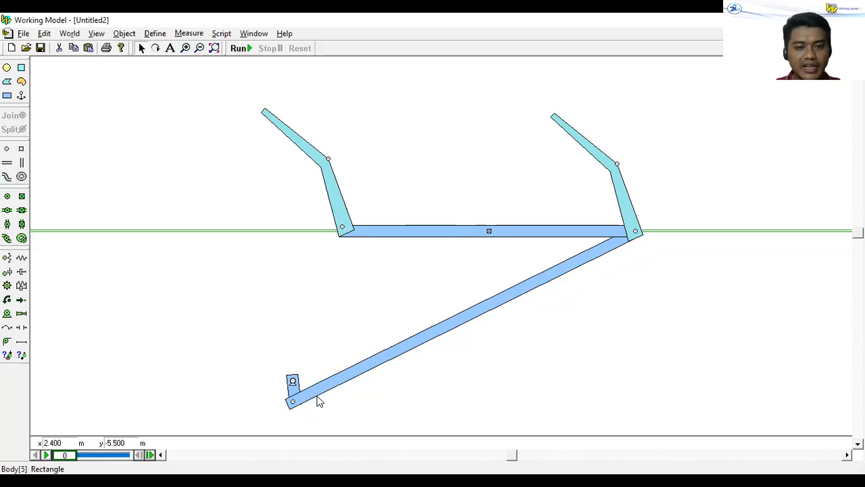
Nudge the long lower bar to test the linkage's movement, leaving it at about x 6.44 m, y -3.49 m
left_click(340, 389)
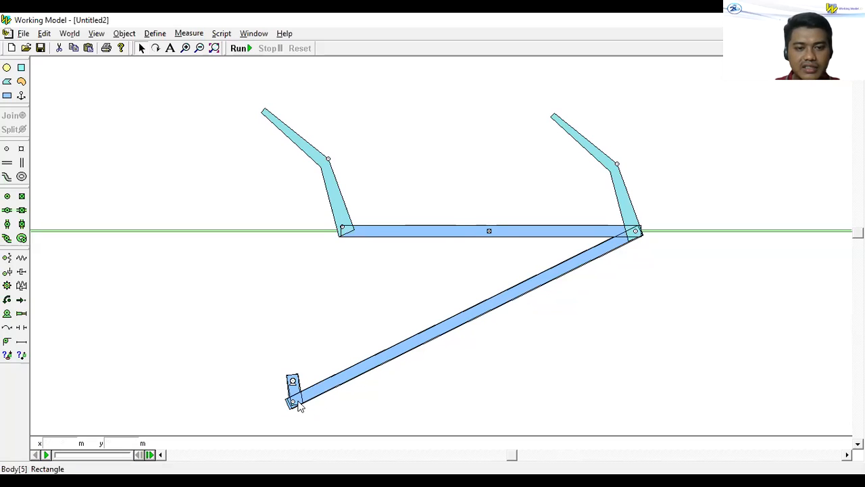
left_click(318, 386)
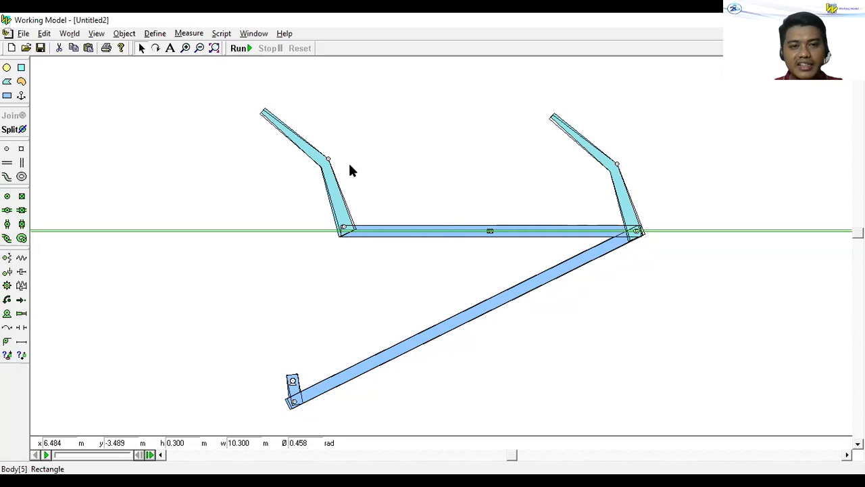
left_click_drag(332, 158, 329, 160)
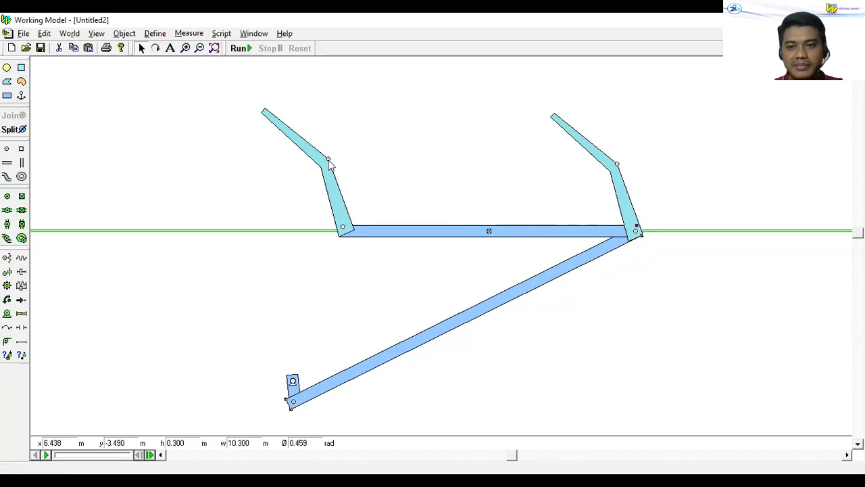
Delete the pins joining both bent arms to the upper bar and swing each arm freely about its elbow pin
left_click(628, 215)
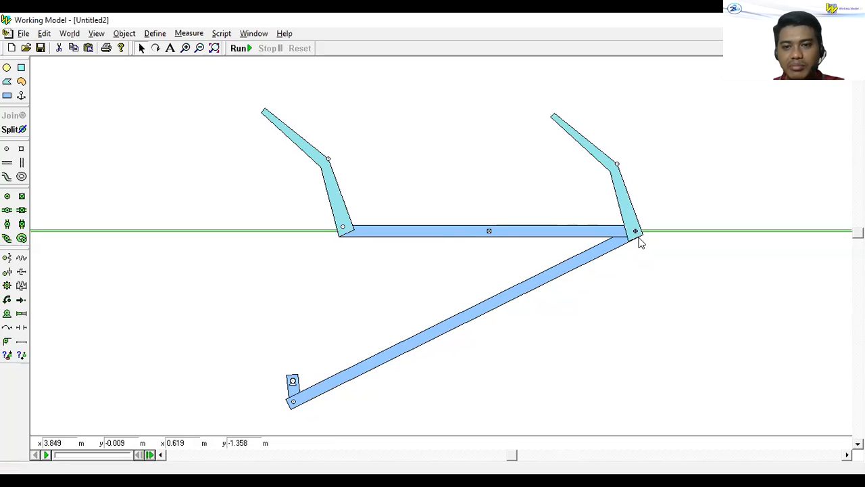
left_click_drag(639, 228, 330, 170)
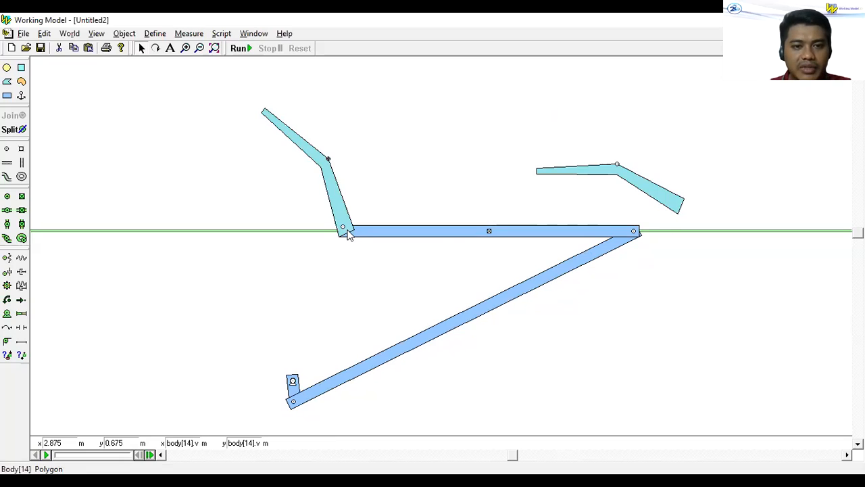
key("Delete")
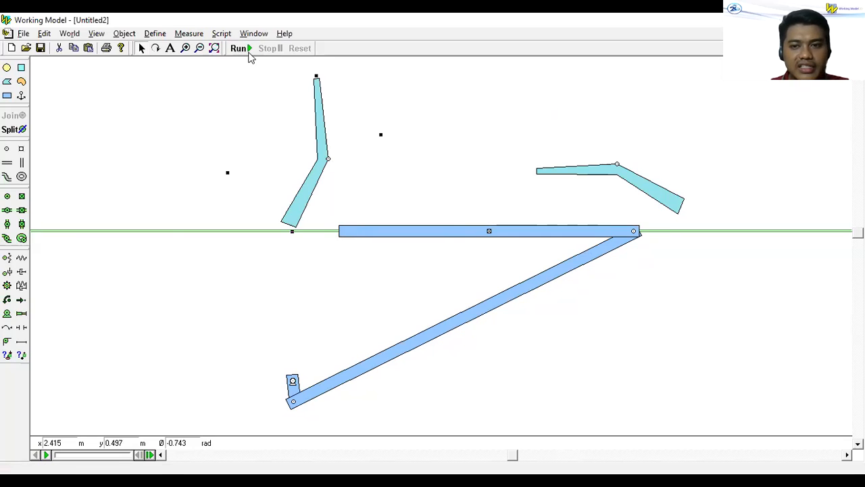
Test-run the simulation with the arms swinging freely about their elbow pins and reset it
left_click(240, 48)
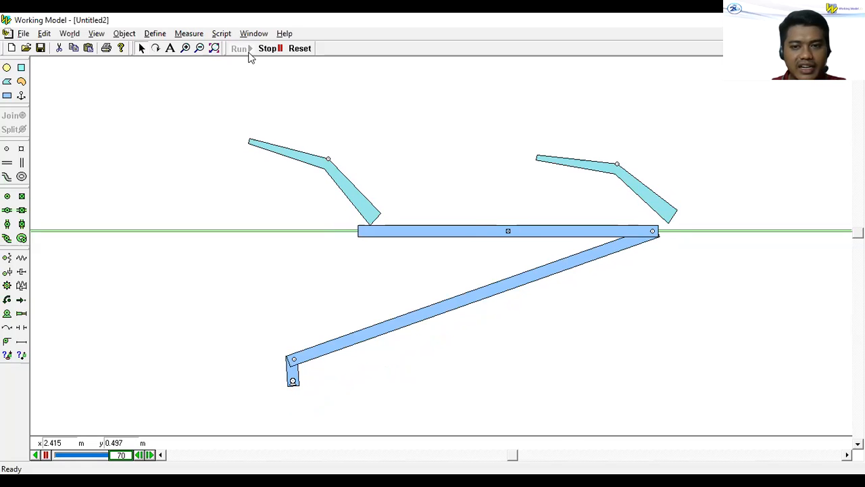
left_click(299, 48)
Remove both elbow pins and place the first arm with its wide end on the upper bar, at about x 2.74 m, y 0.00 m
left_click_drag(304, 211, 356, 229)
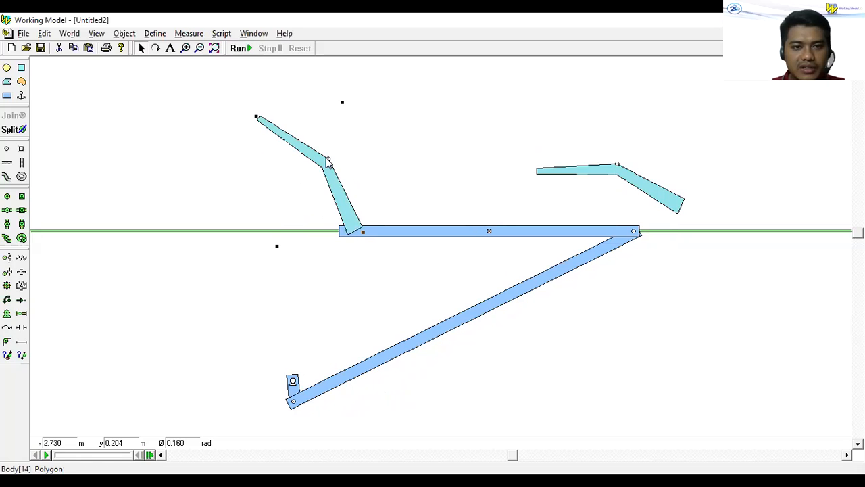
left_click(446, 157)
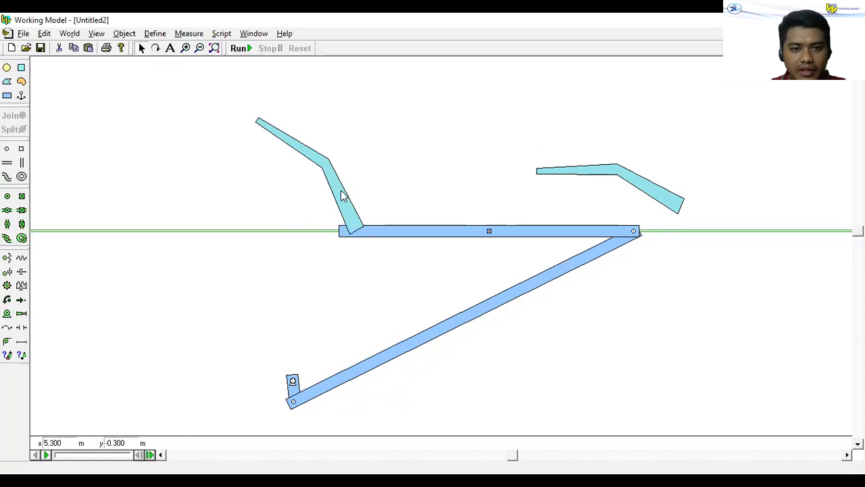
left_click_drag(337, 190, 453, 219)
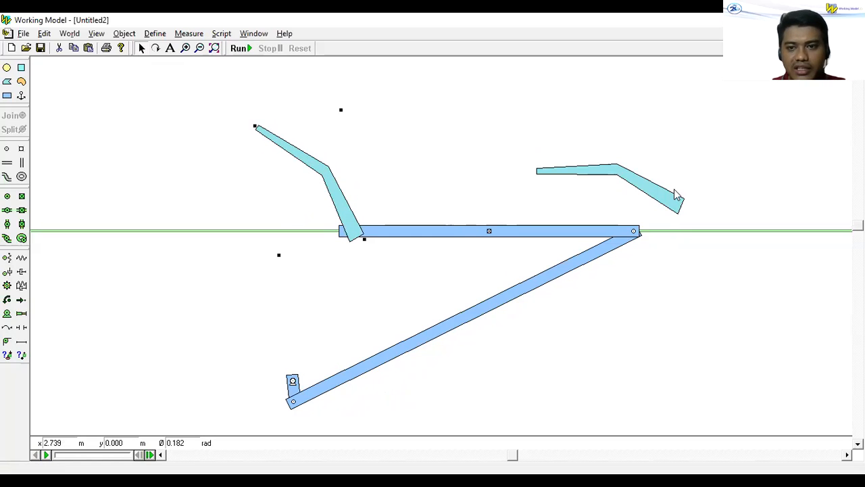
Replace the second bent arm with a duplicate of the first at about x 8.64 m, level with it and overlapping the upper bar
left_click(653, 195)
left_click_drag(575, 174, 524, 168)
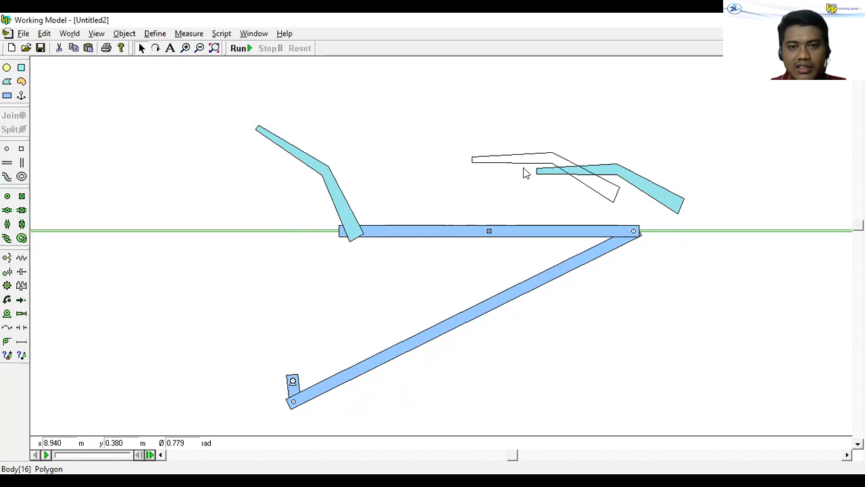
key("Delete")
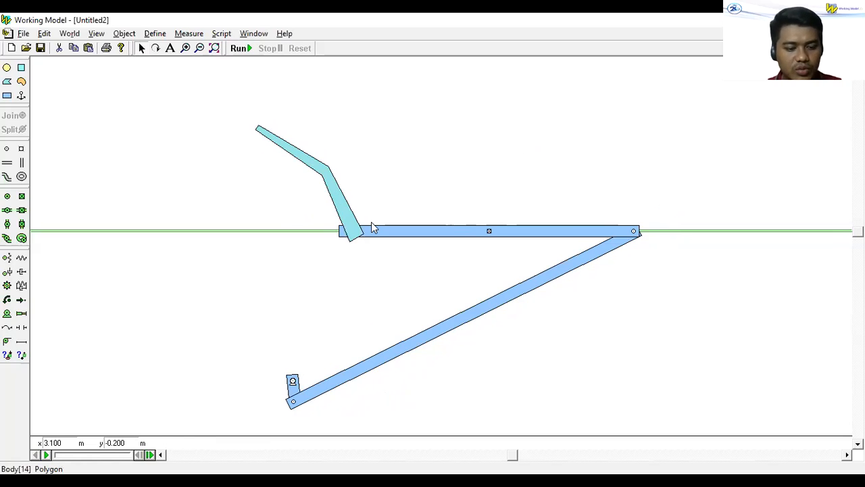
left_click(349, 202)
key("ctrl+d")
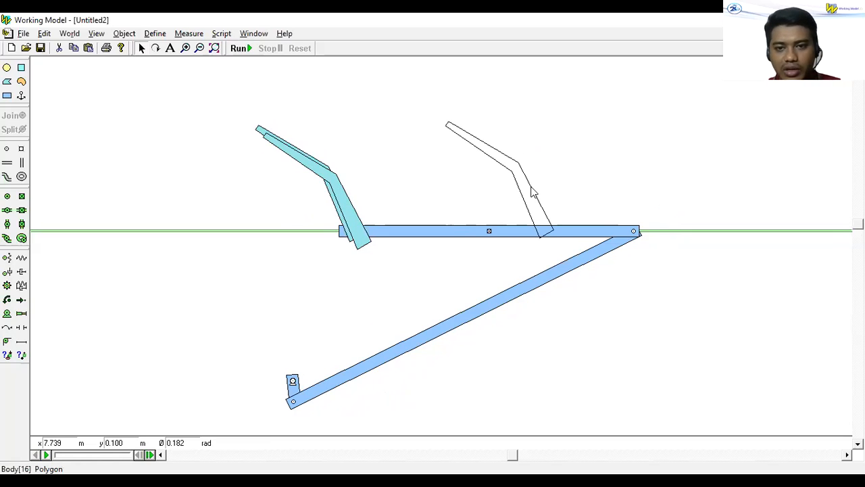
mouse_move(571, 195)
left_mouse_down()
mouse_move(561, 206)
mouse_move(575, 194)
mouse_move(567, 197)
left_mouse_up()
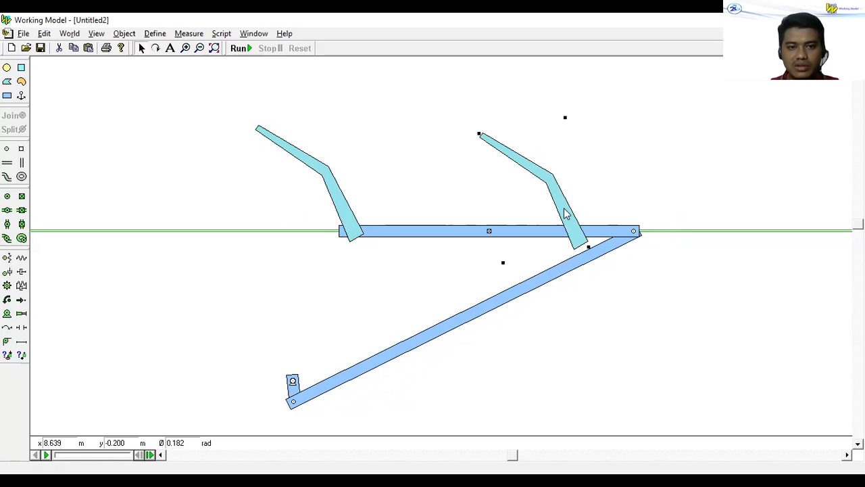
left_click_drag(567, 203, 577, 229)
left_click_drag(350, 215, 350, 217)
left_click(129, 205)
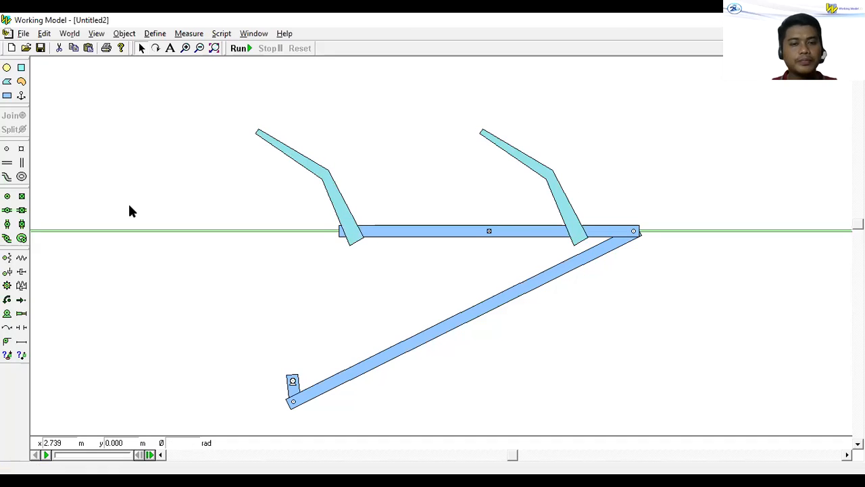
Pin the wide ends of both bent arms to the upper bar, at about x -3.62 m and 2.28 m along the bar
left_click(7, 197)
left_click(351, 232)
left_click(351, 231)
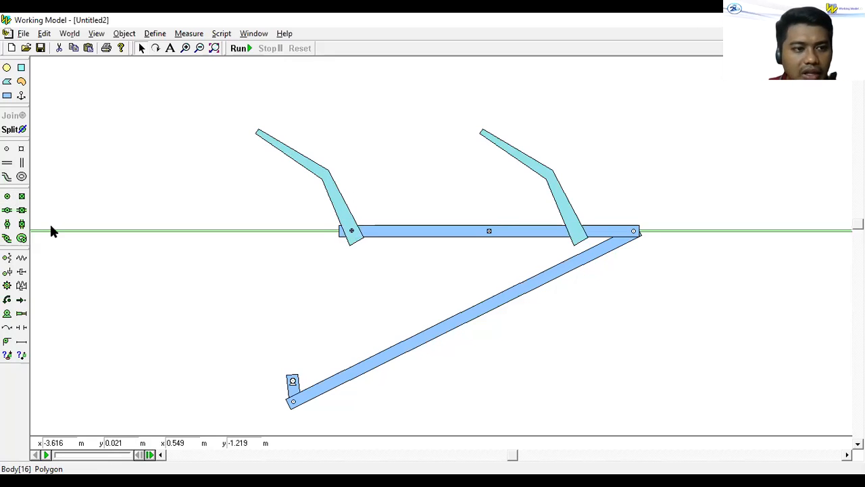
left_click(6, 197)
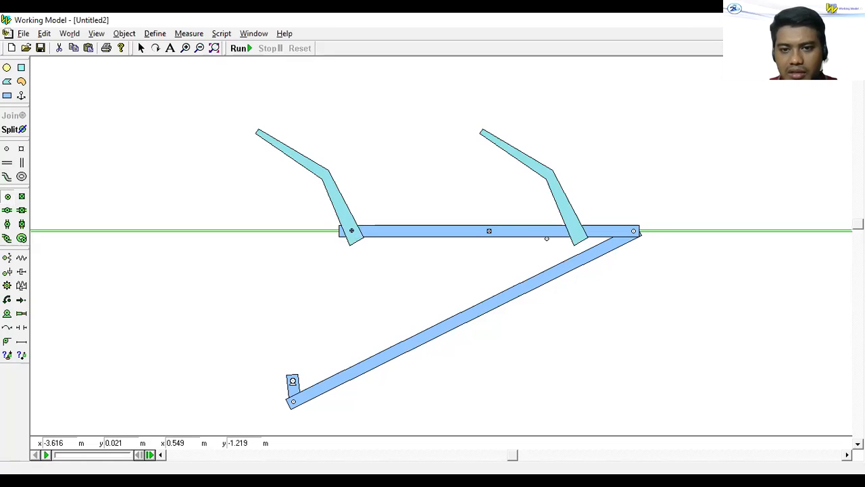
left_click(576, 231)
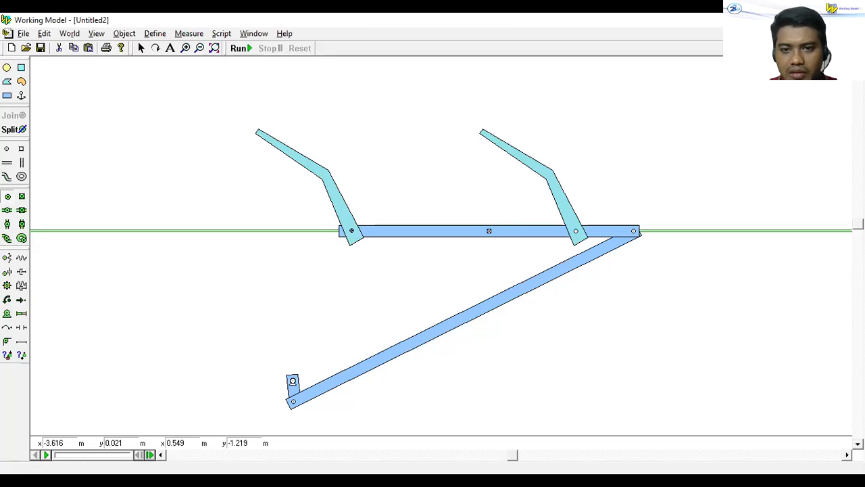
key("ctrl+z")
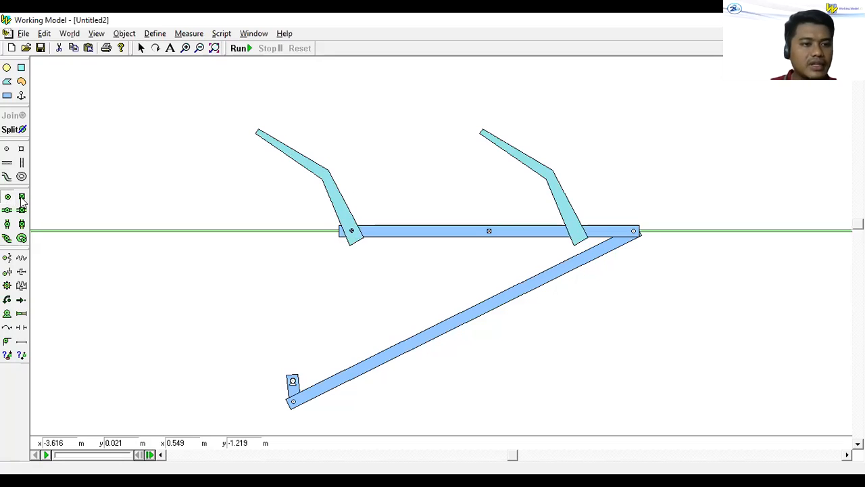
left_click(576, 230)
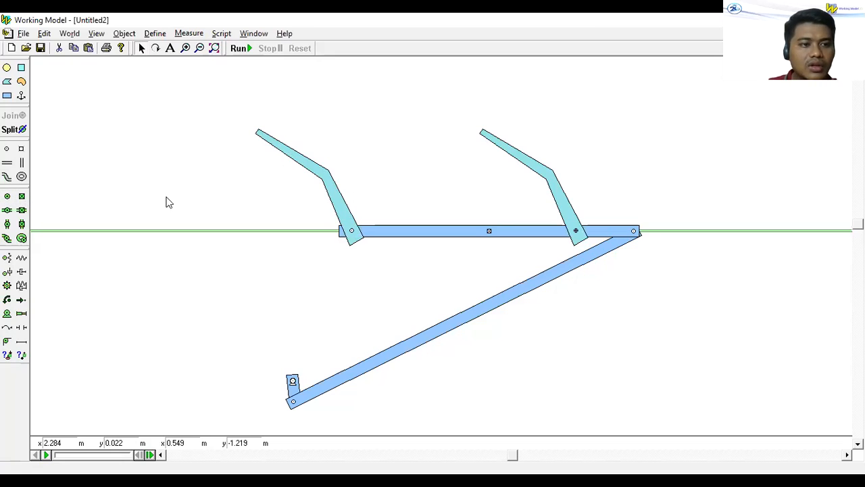
Try pinning both elbows to the background at x 2.8 m and 8.7 m, y 0.3 m, and test-run the simulation
left_click(8, 196)
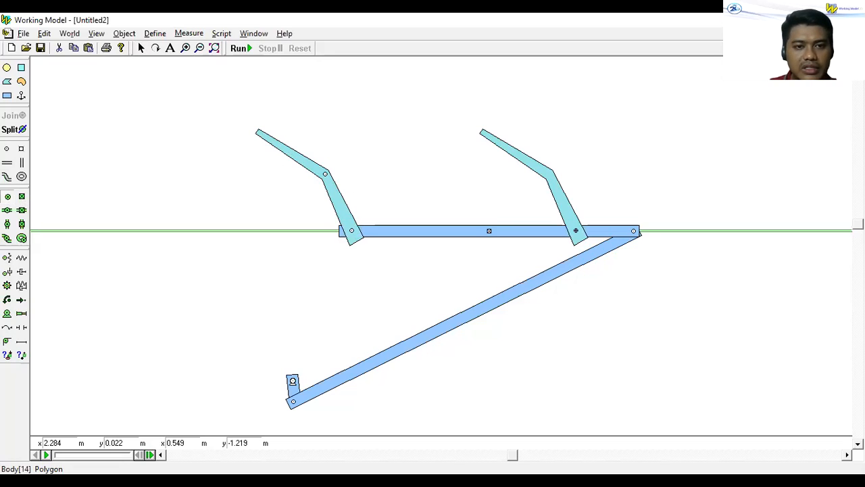
left_click(8, 196)
left_click(326, 174)
left_click(548, 173)
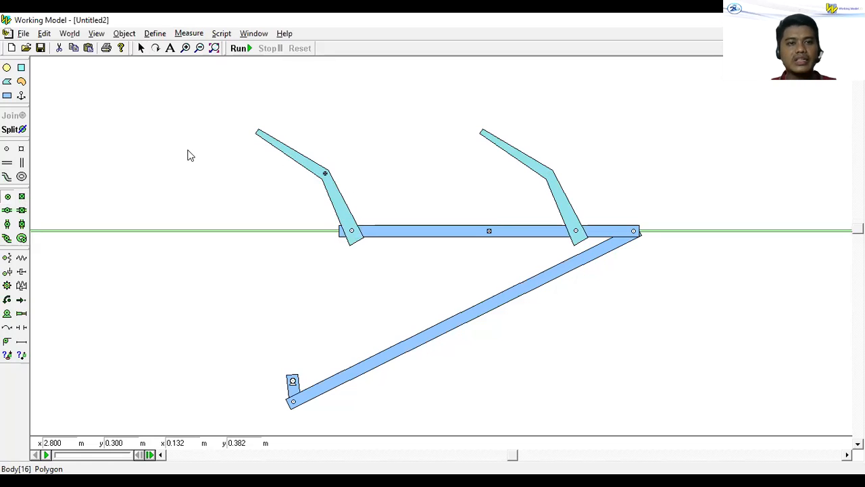
left_click(237, 51)
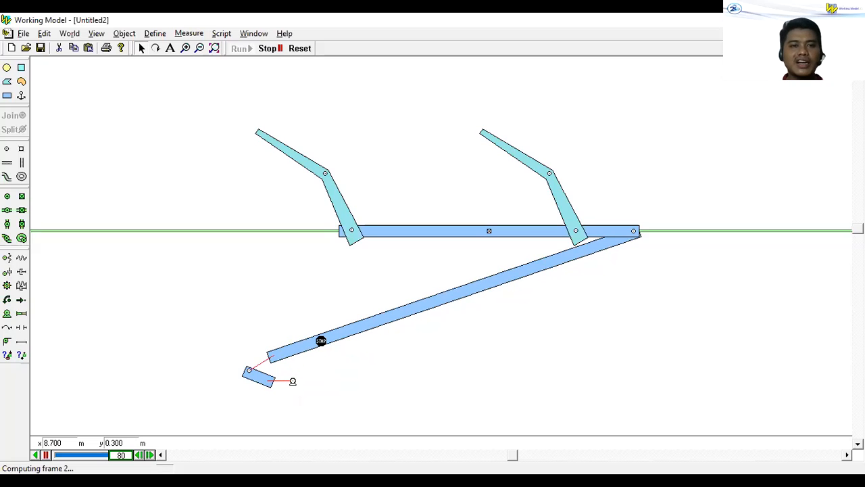
left_click(298, 49)
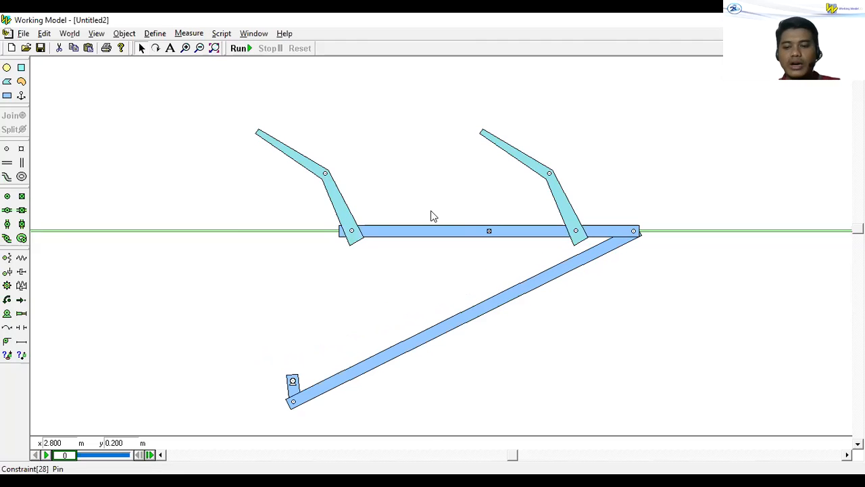
Delete both elbow pins and test-run the linkage without them, resetting the simulation at the end
left_click(549, 174)
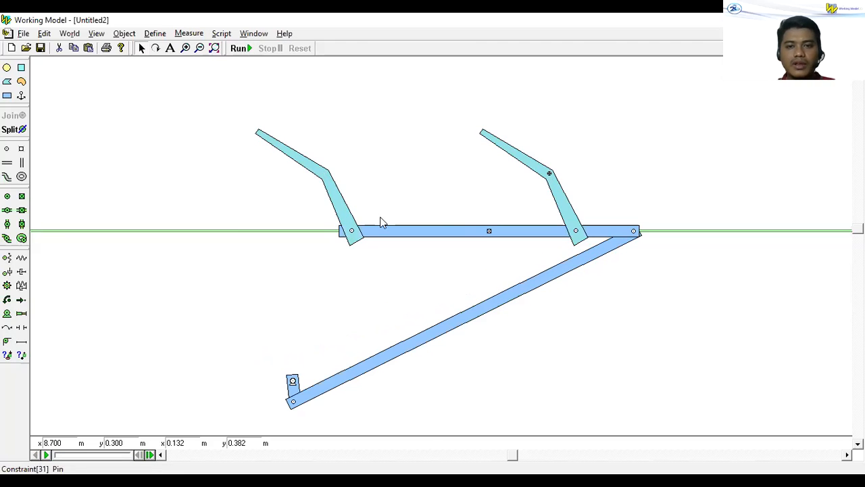
key("Delete")
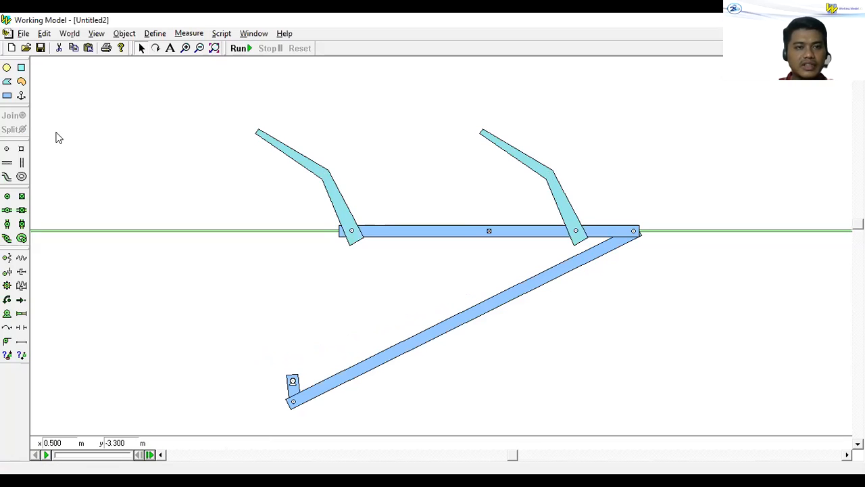
key("ctrl+r")
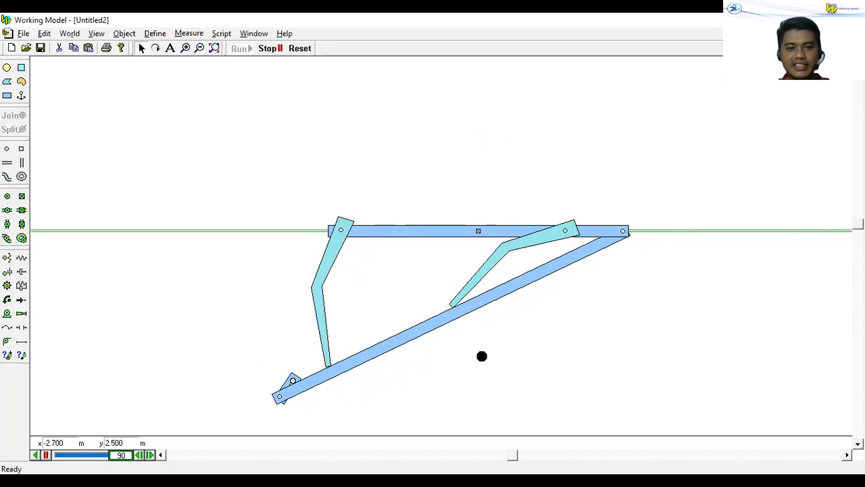
left_click(299, 49)
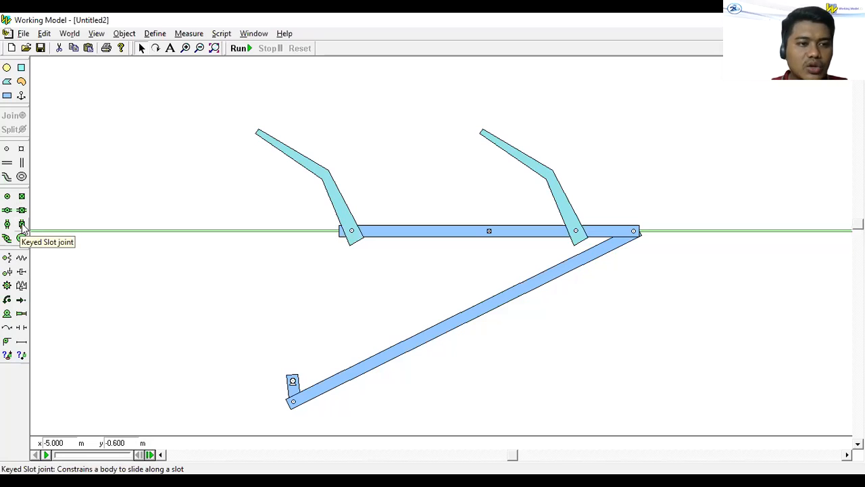
Try vertical keyed slot joints on both elbow corners at x 2.875 m and 8.775 m, y 0.374 m, test-running and resetting the simulation
left_click(328, 170)
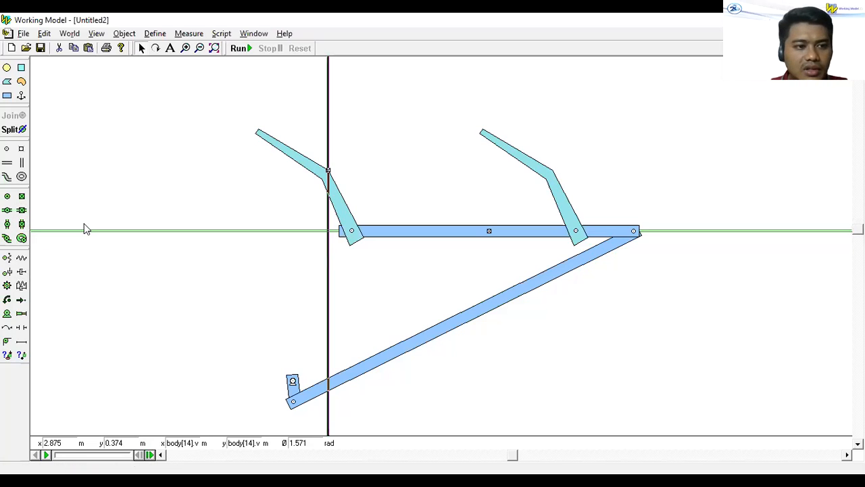
left_click(22, 225)
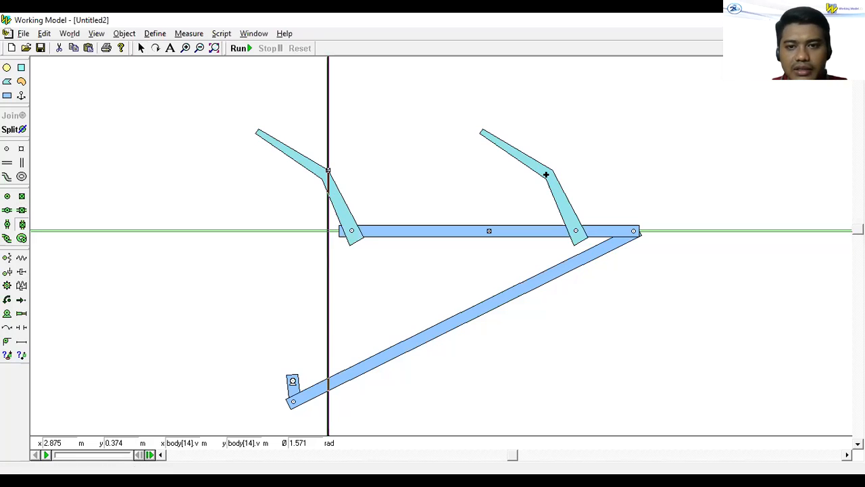
left_click(553, 170)
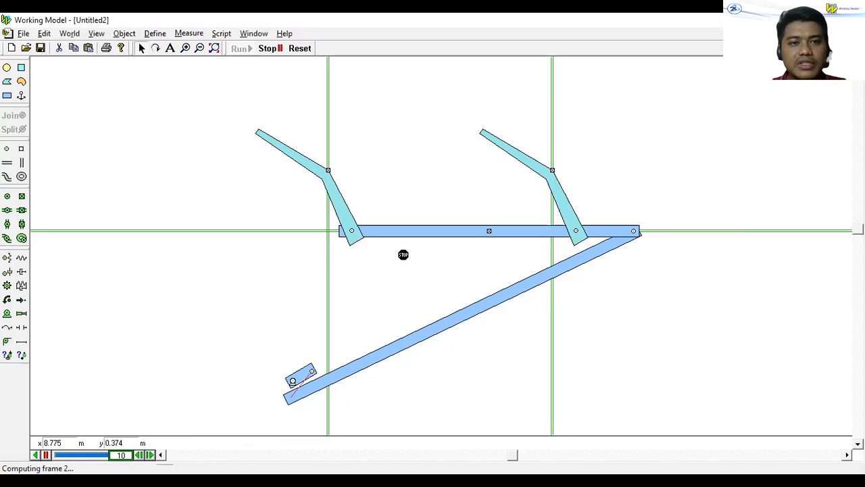
left_click(299, 49)
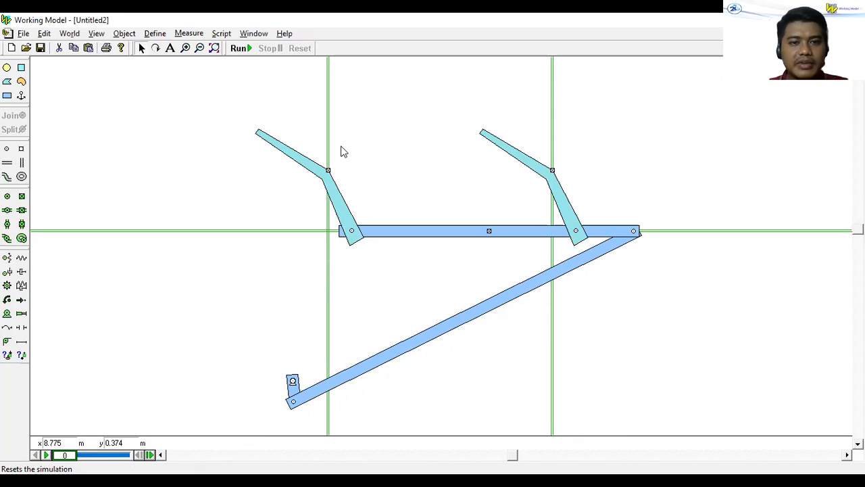
Delete the vertical keyed slot joints from both arms' elbows
left_click(327, 170)
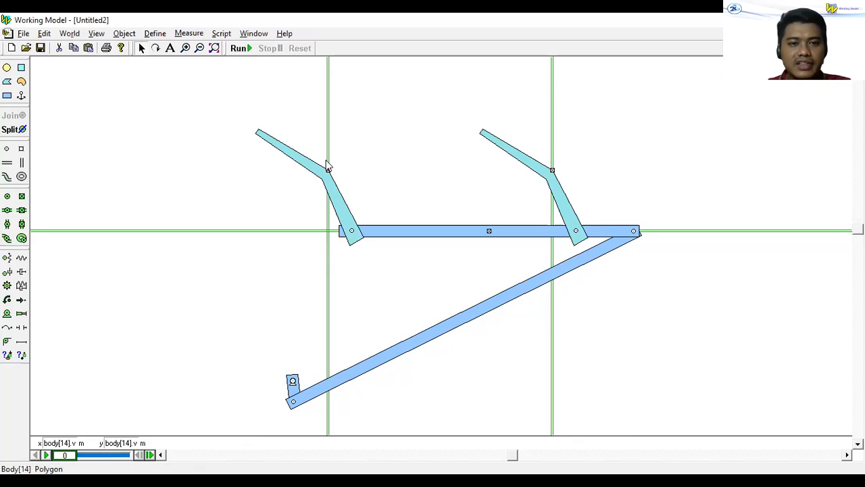
key("Delete")
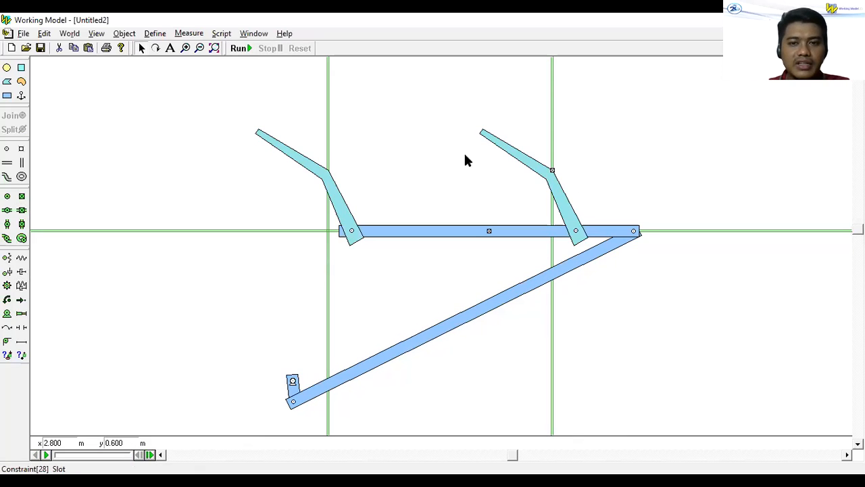
left_click(552, 169)
key("Delete")
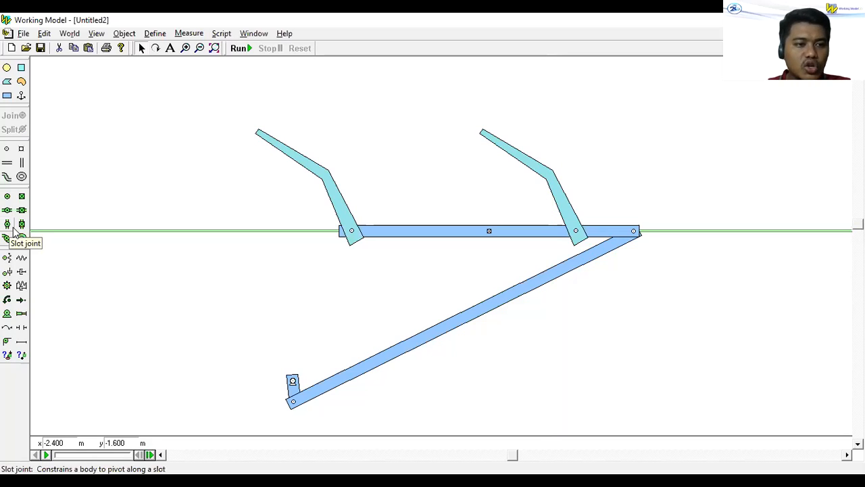
Add vertical slot joints that let the arms pivot on both outer elbow corners, at x 2.875 m and 8.775 m, y 0.374 m
left_click(8, 226)
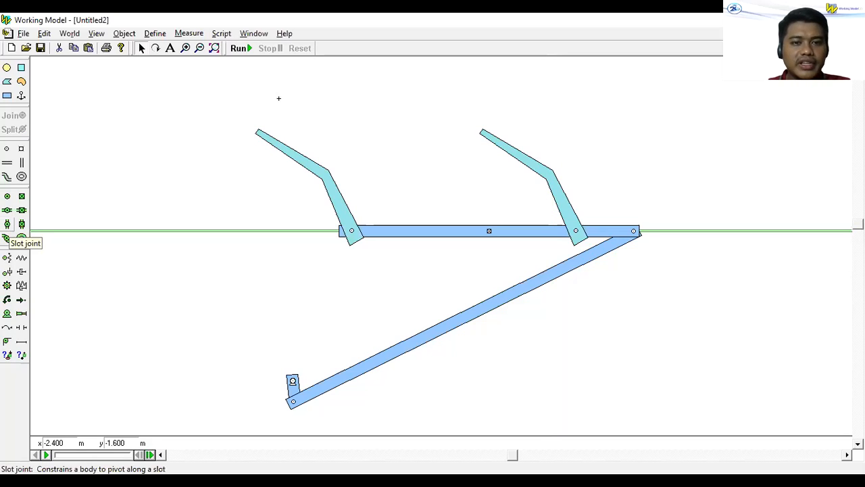
left_click(328, 171)
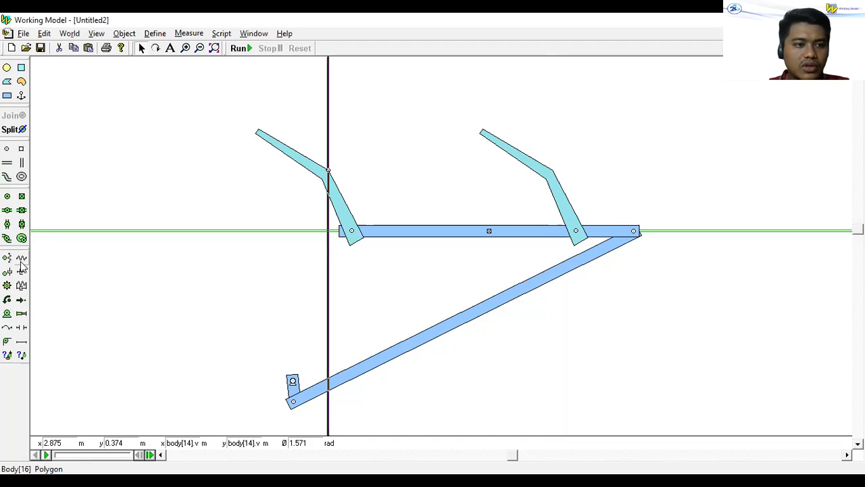
left_click(554, 171)
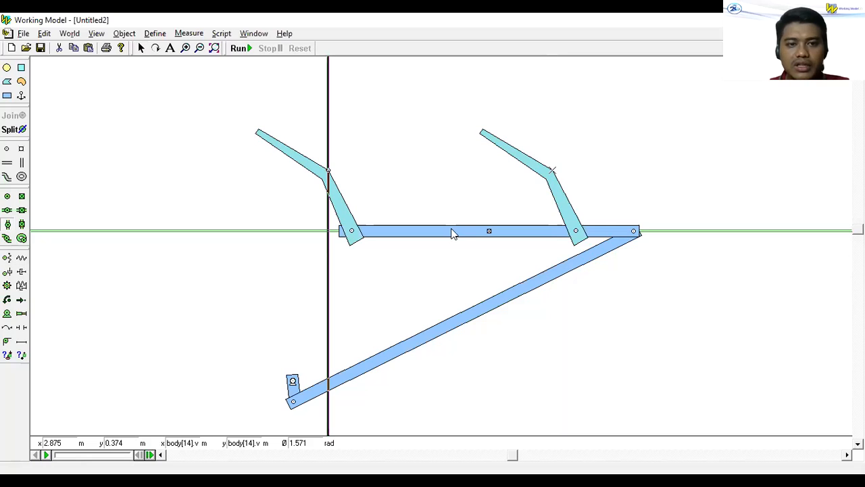
Run the simulation to check the motion of both arms in their vertical slots, stop it and reset it
left_click(238, 48)
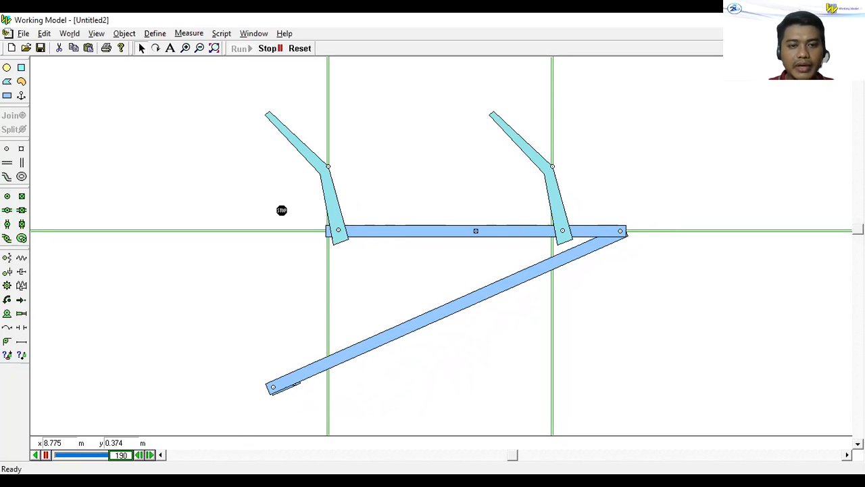
left_click(273, 51)
left_click(299, 48)
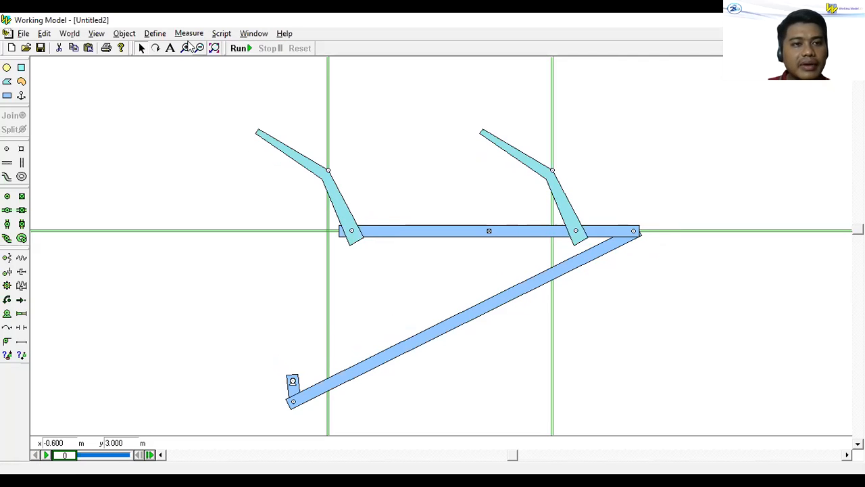
left_click(188, 34)
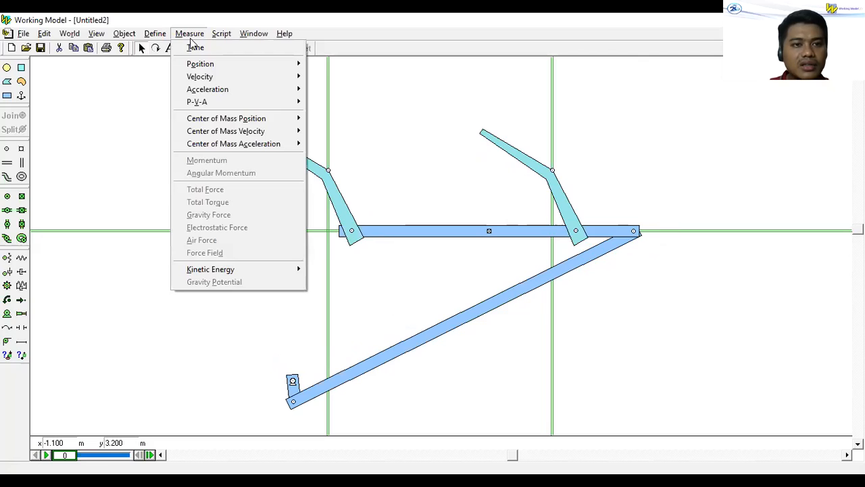
mouse_move(267, 68)
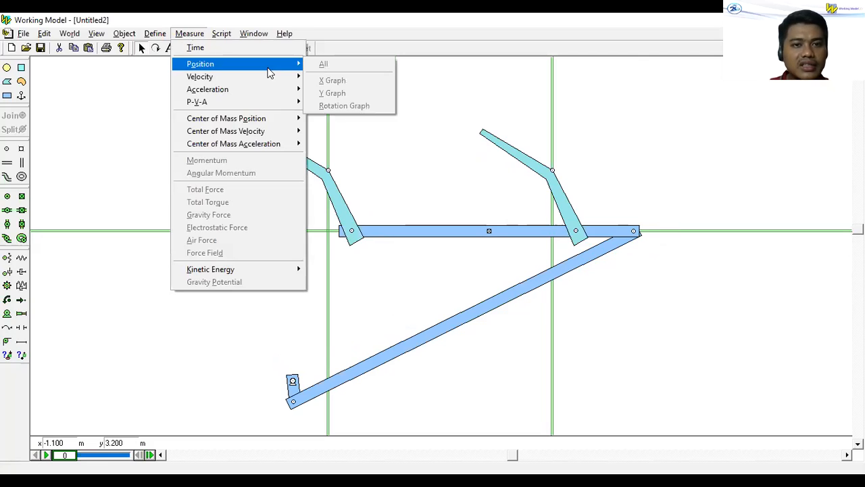
left_click(329, 346)
Add meters for the transmitted torque, rotation and rotational velocity of the motor on the short crank
left_click(293, 381)
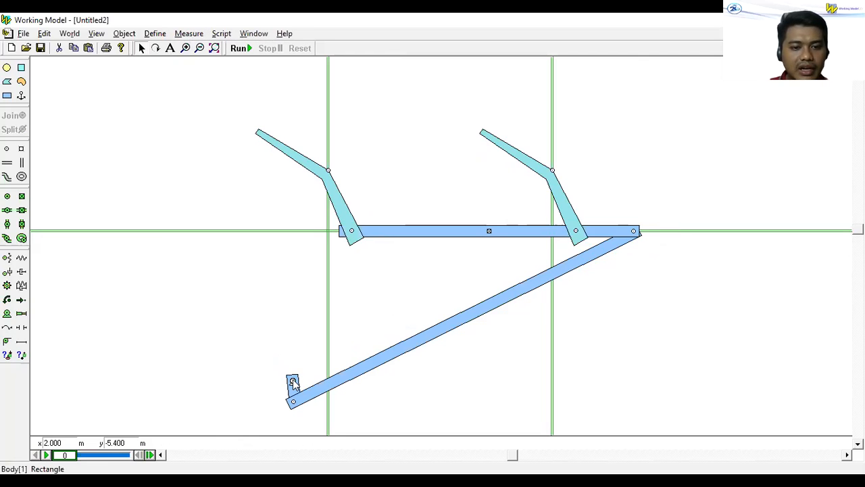
left_click(189, 35)
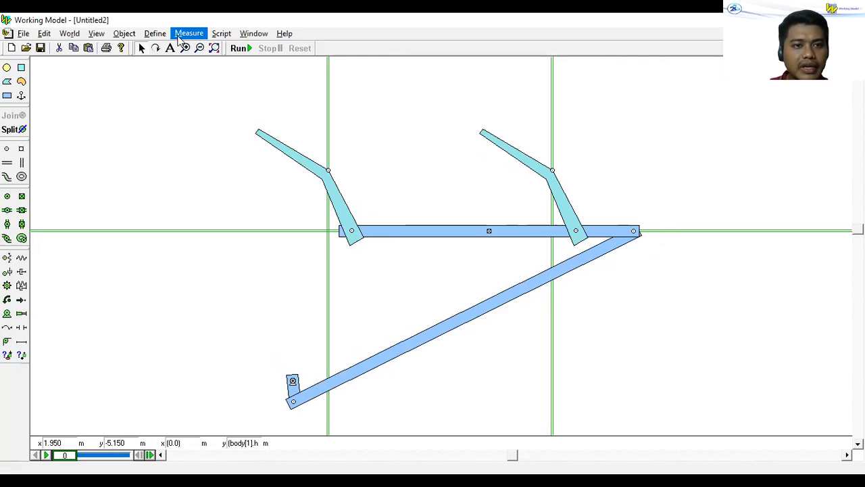
left_click(252, 72)
left_click(189, 33)
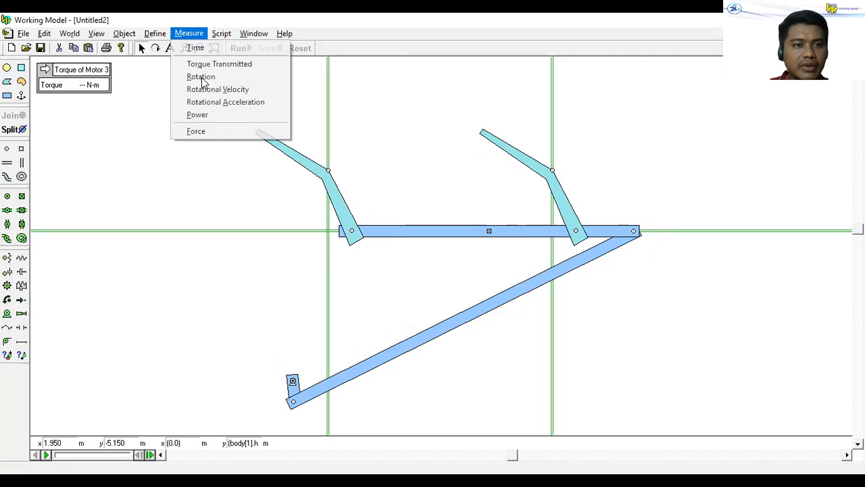
left_click(202, 79)
left_click(187, 31)
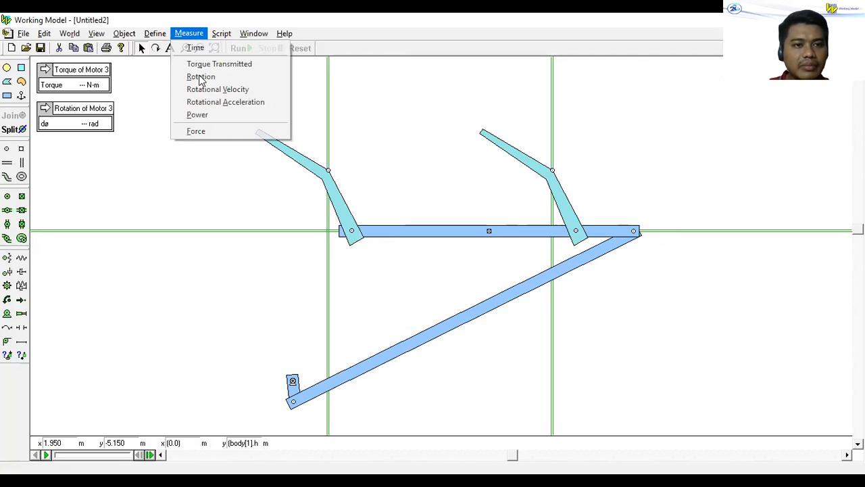
left_click(203, 90)
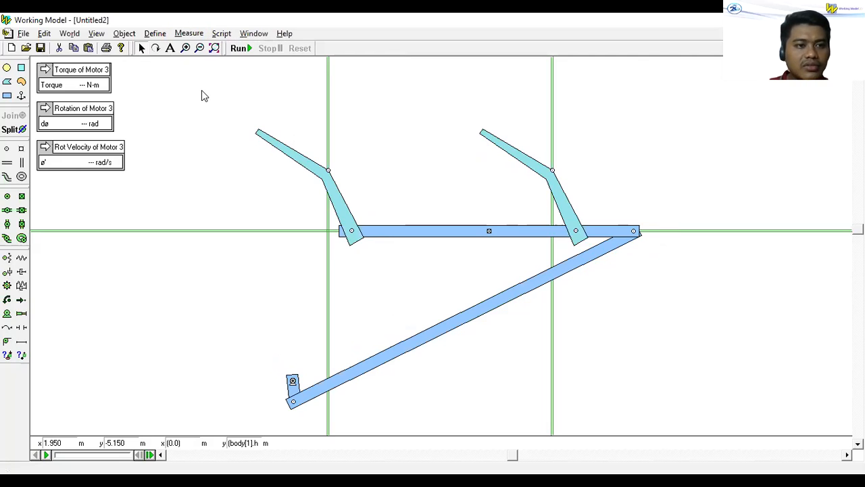
Add rotational acceleration, power and force meters for the crank's motor and run the simulation to read them
left_click(184, 34)
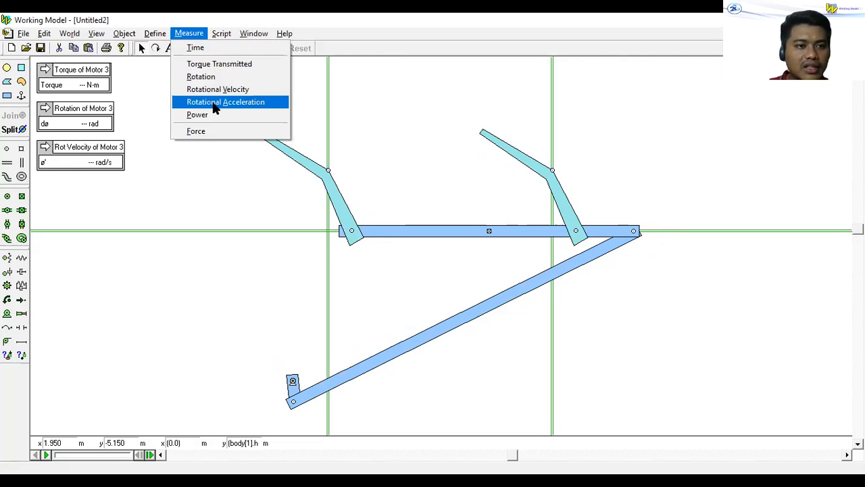
left_click(212, 105)
left_click(189, 38)
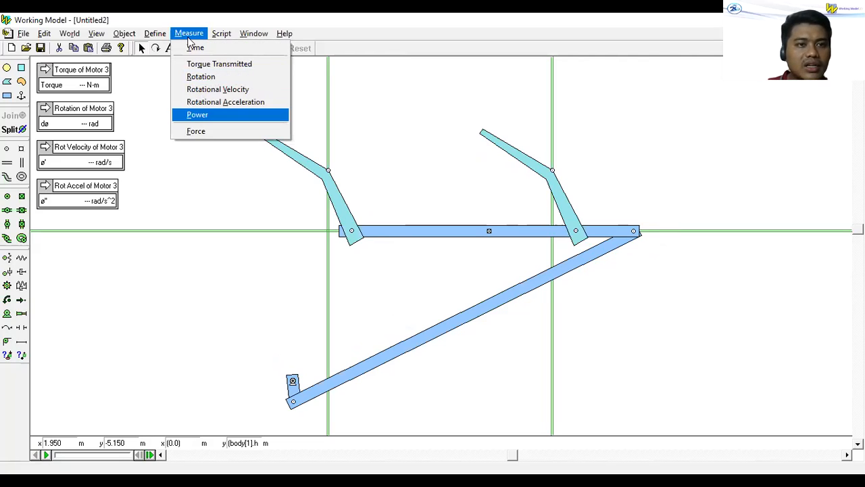
left_click(198, 115)
left_click(188, 33)
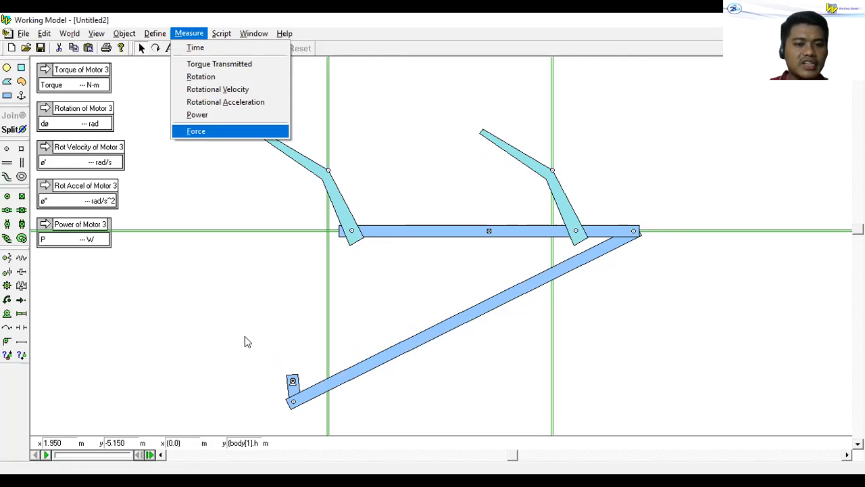
left_click(198, 129)
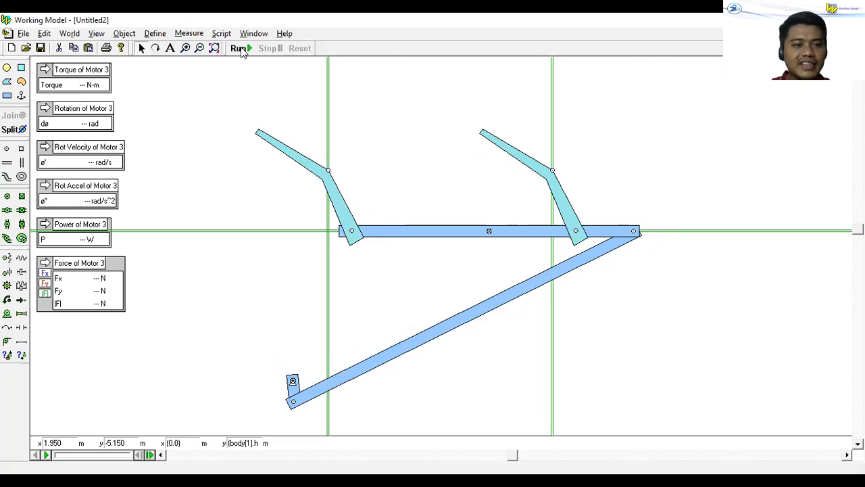
left_click(241, 49)
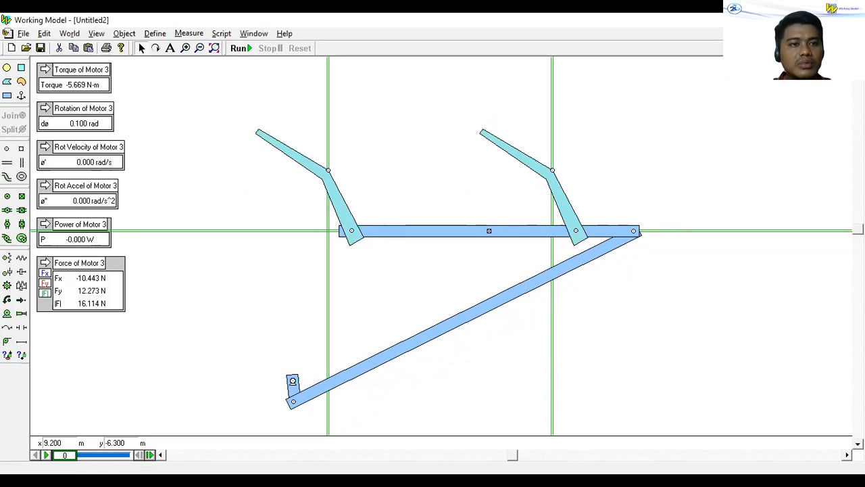
Display velocity, acceleration and total force vectors on the pin joint between the crank and the long connecting bar
left_click(155, 33)
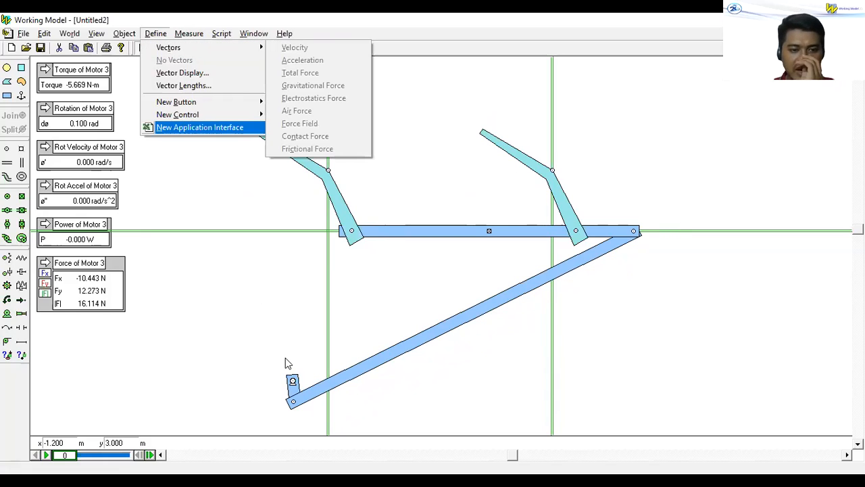
left_click(295, 403)
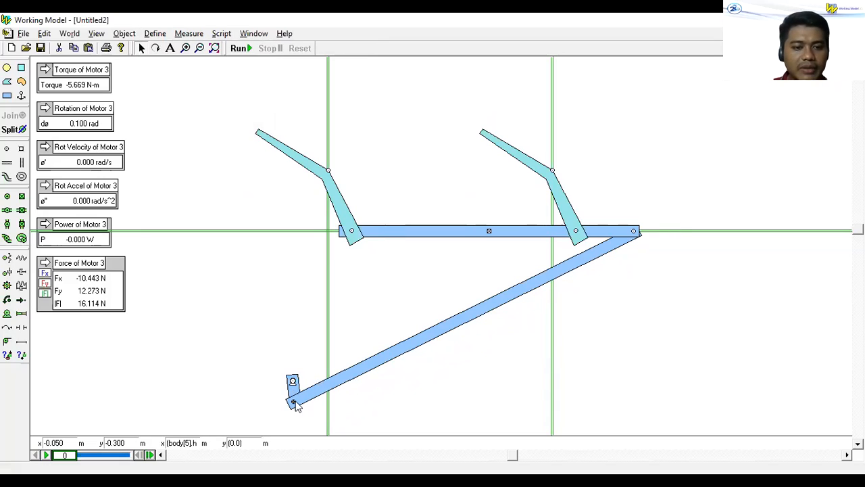
left_click(161, 37)
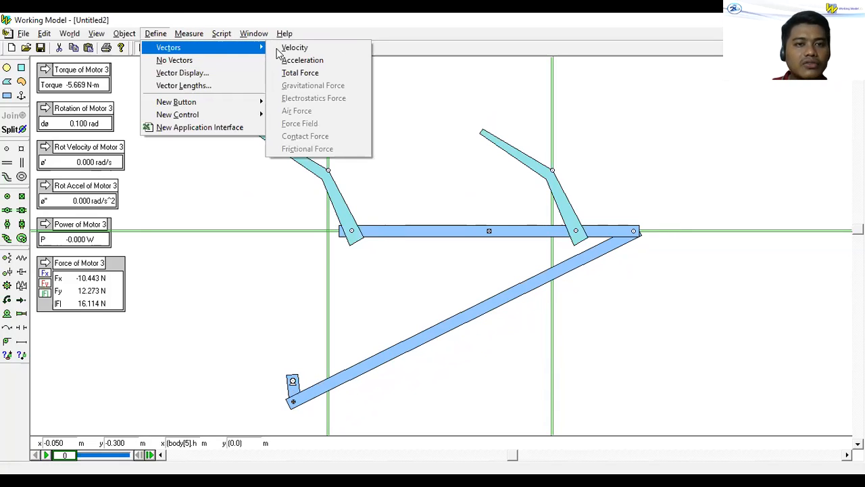
left_click(194, 130)
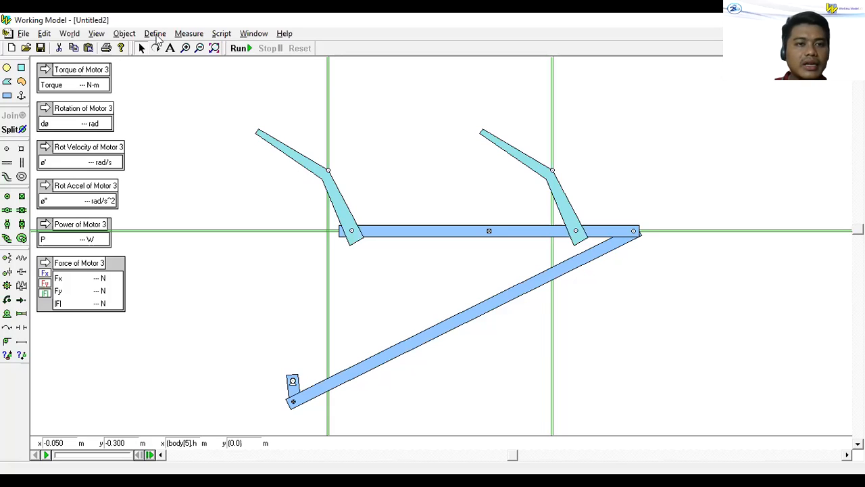
left_click(156, 34)
mouse_move(203, 48)
left_click(301, 61)
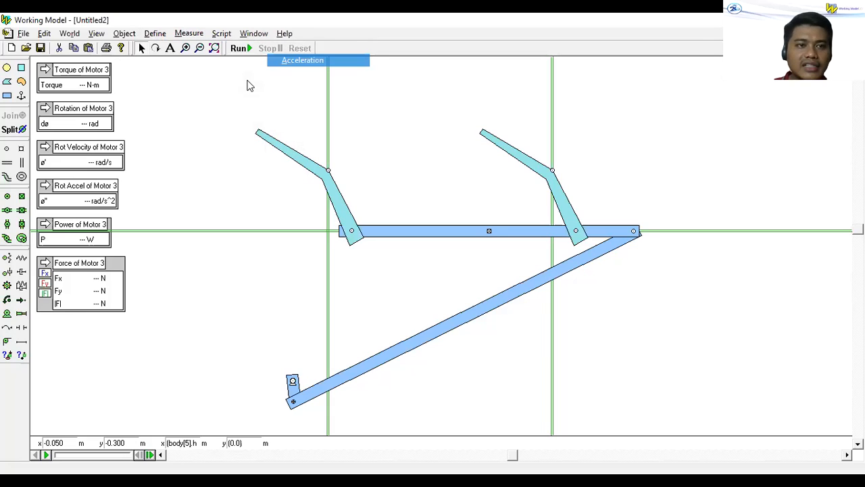
left_click(156, 33)
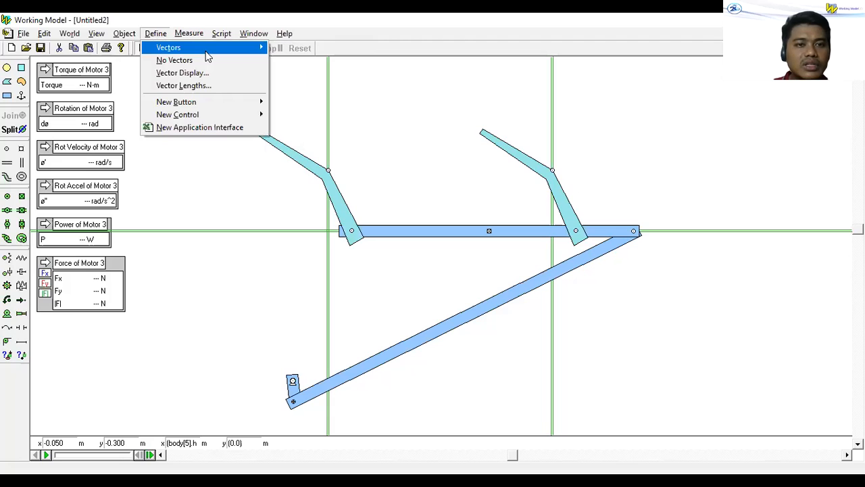
mouse_move(203, 47)
left_click(354, 170)
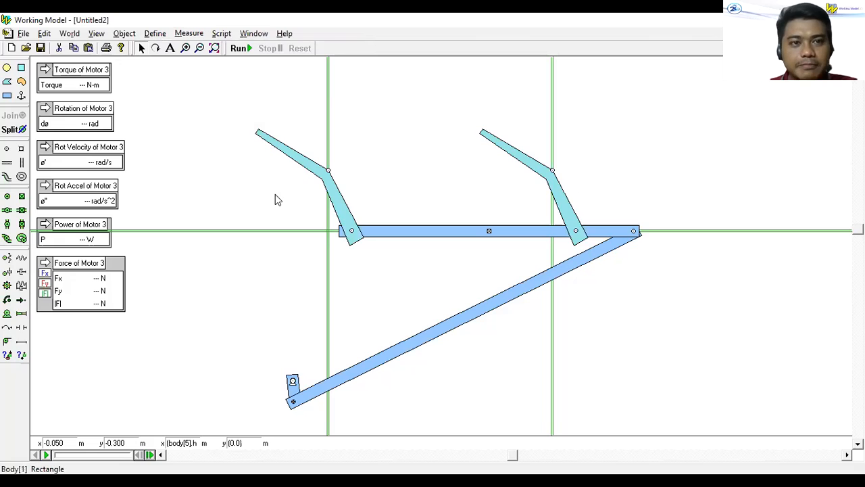
Run and stop the simulation several times to examine the crank pin's vectors and the motor meters, and reset it
left_click(241, 49)
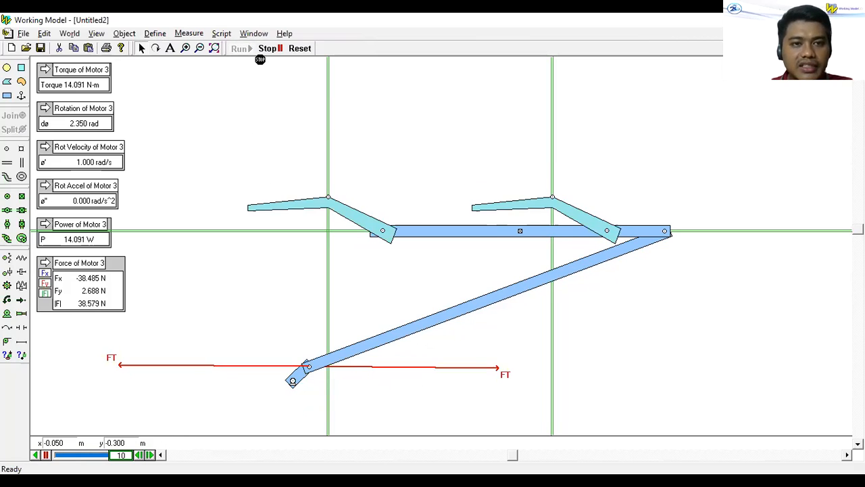
left_click(270, 49)
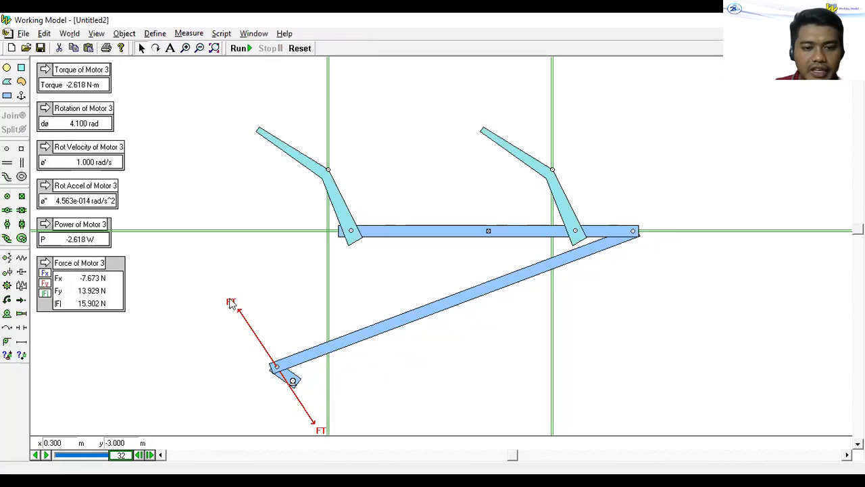
left_click(238, 50)
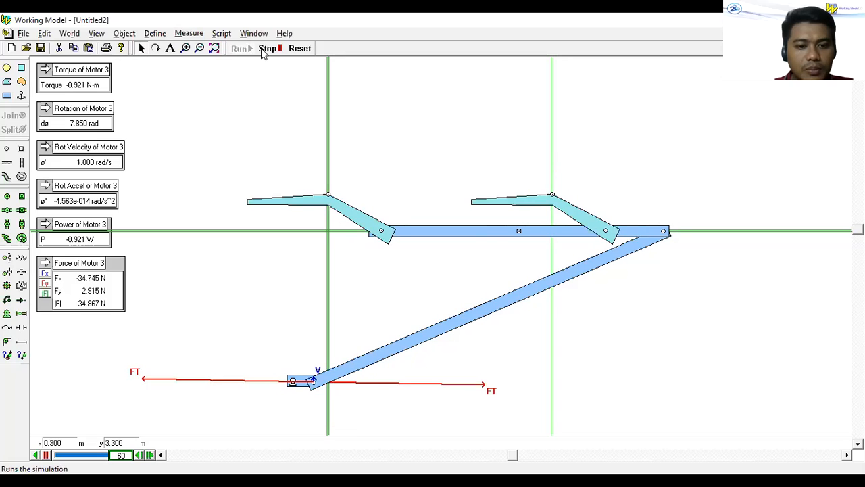
left_click(261, 48)
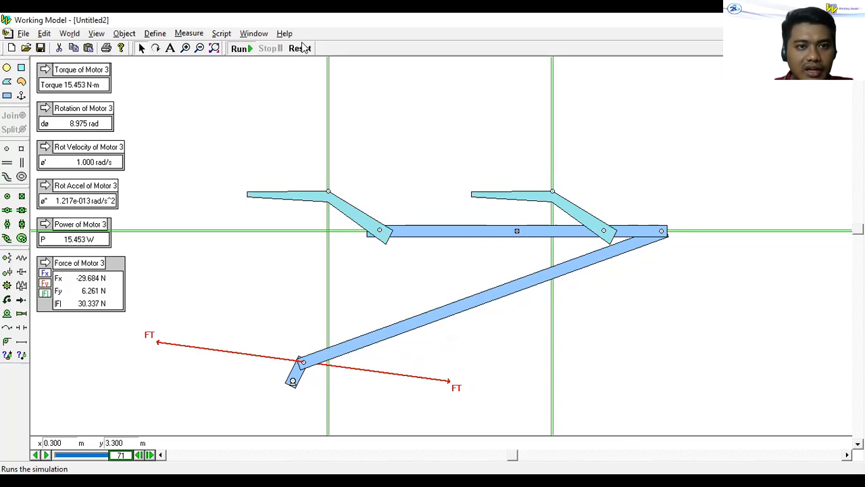
left_click(279, 50)
left_click(281, 54)
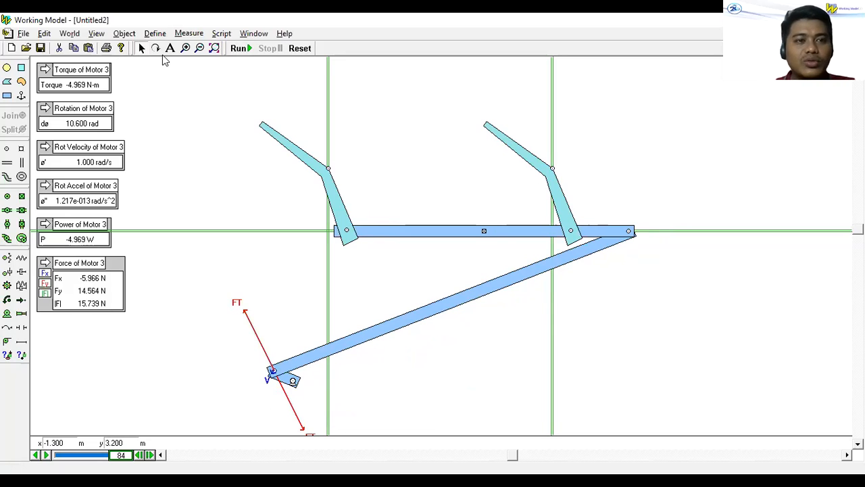
left_click(155, 33)
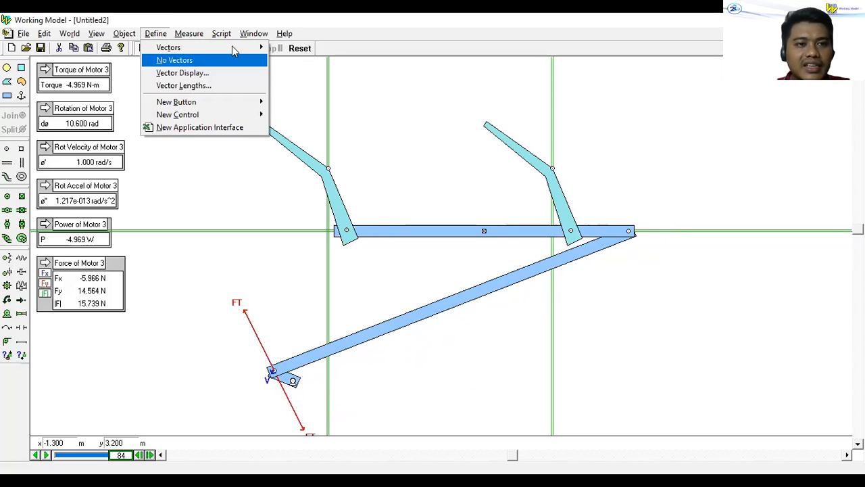
mouse_move(188, 33)
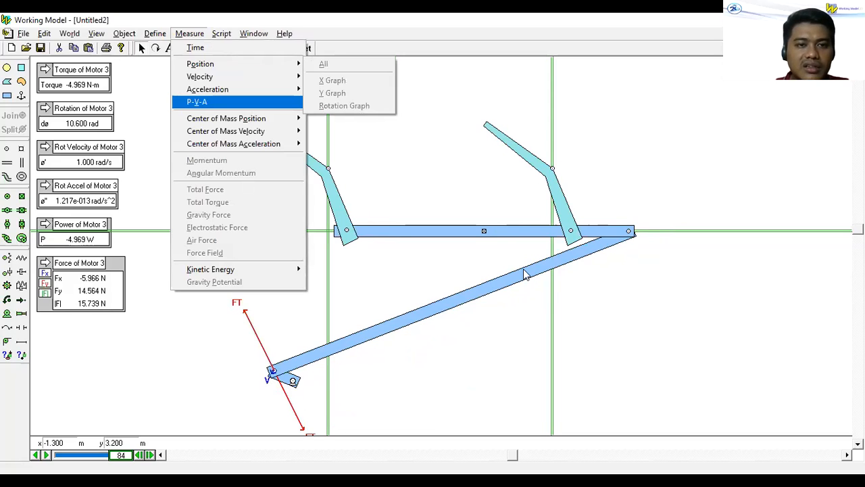
left_click(267, 169)
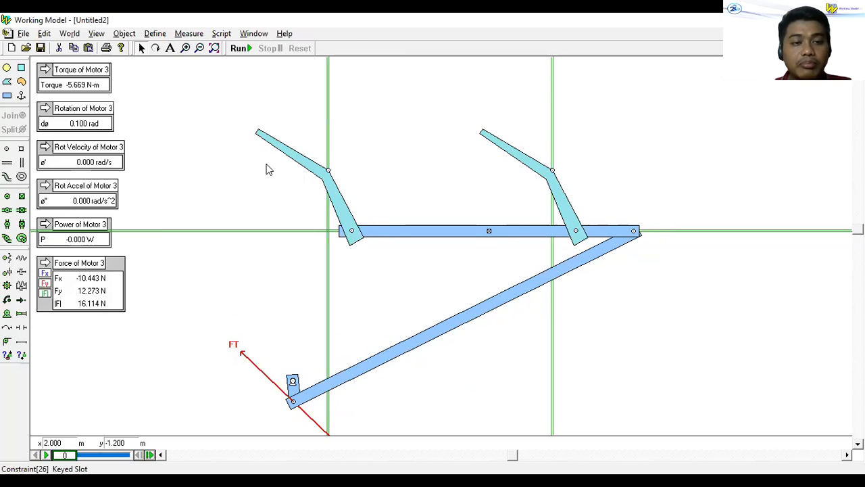
Remove all vectors from the pin joint between crank and connecting bar and display only its velocity vector
left_click(156, 33)
left_click(292, 405)
left_click(146, 36)
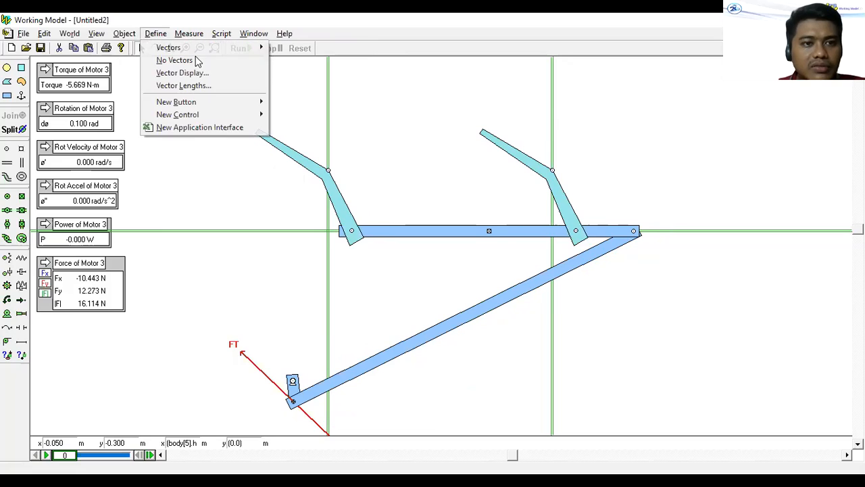
mouse_move(224, 49)
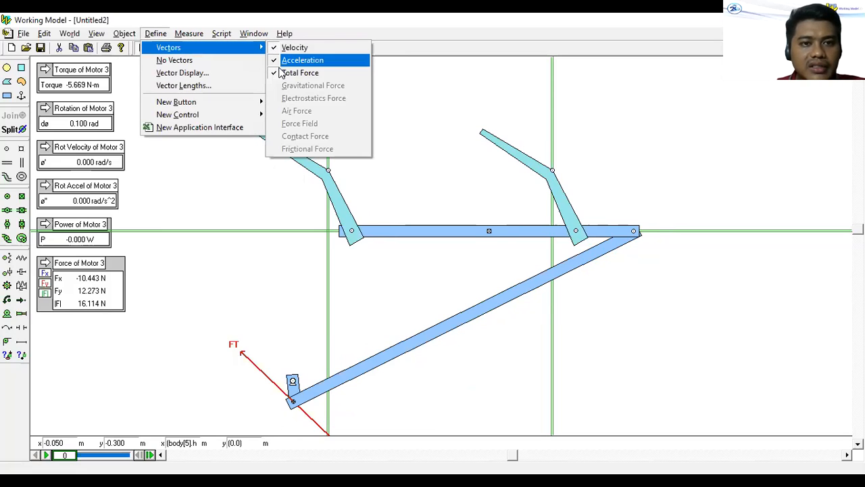
left_click(190, 61)
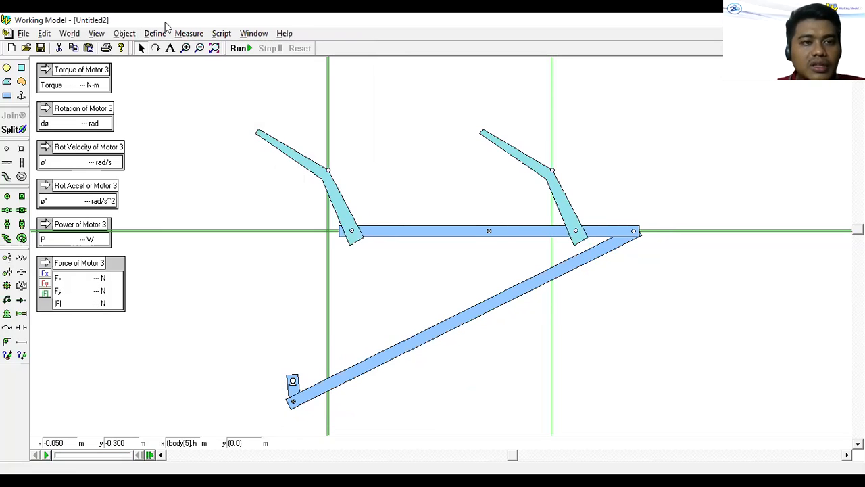
left_click(163, 33)
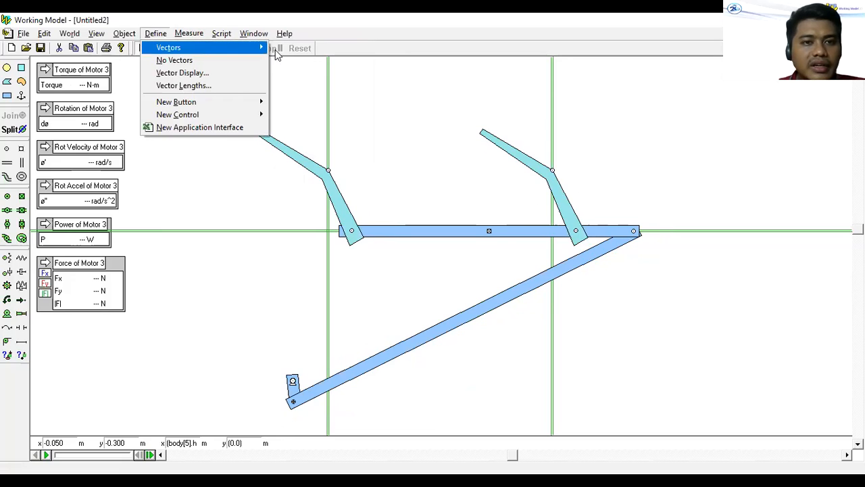
left_click(281, 49)
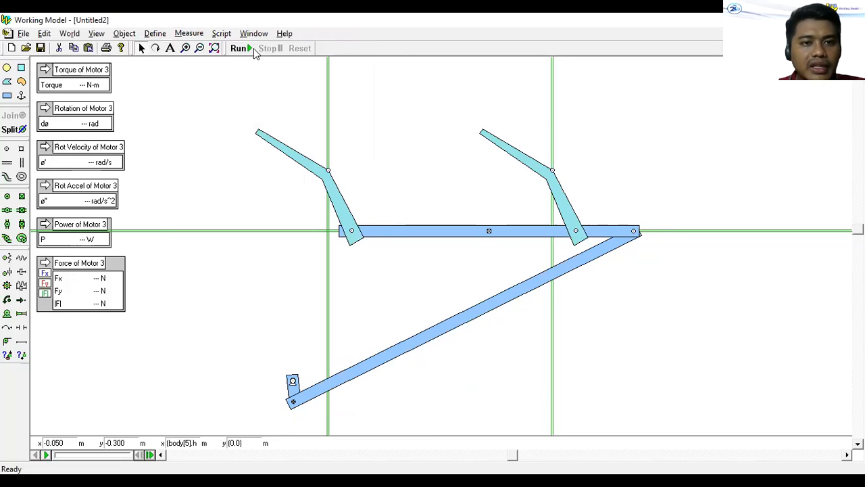
Run the simulation to observe the linkage's motion and the motor meters, and reset it
left_click(252, 49)
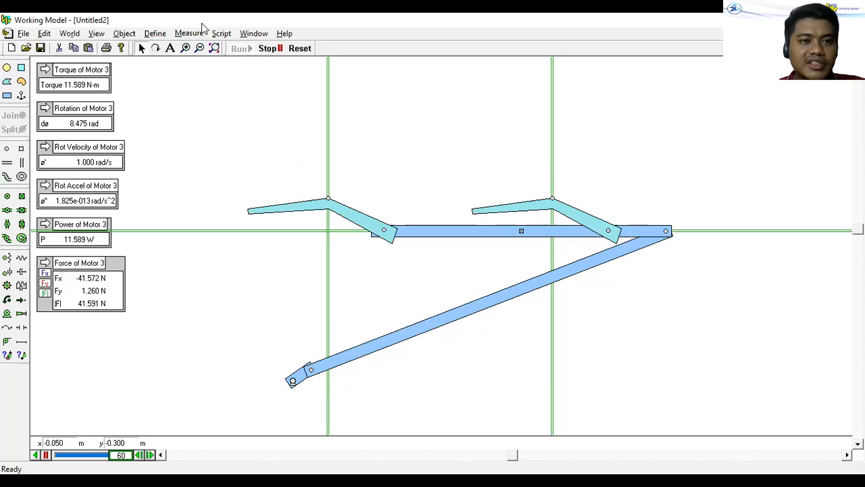
left_click(189, 37)
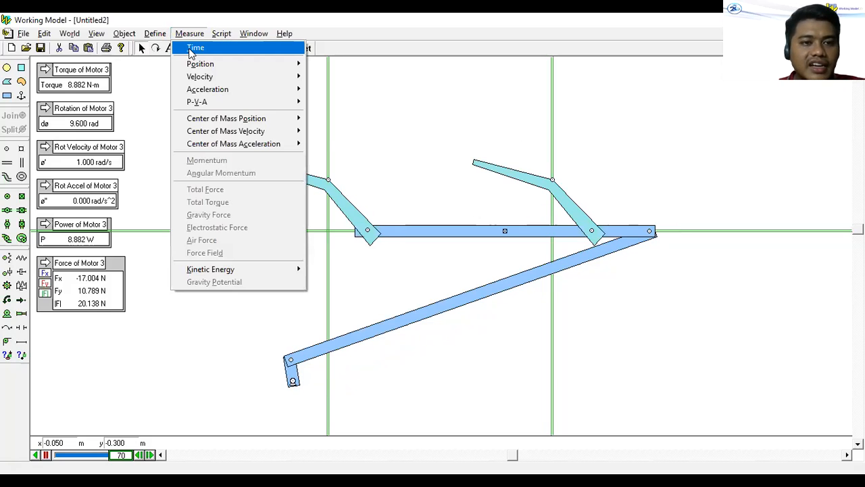
mouse_move(209, 89)
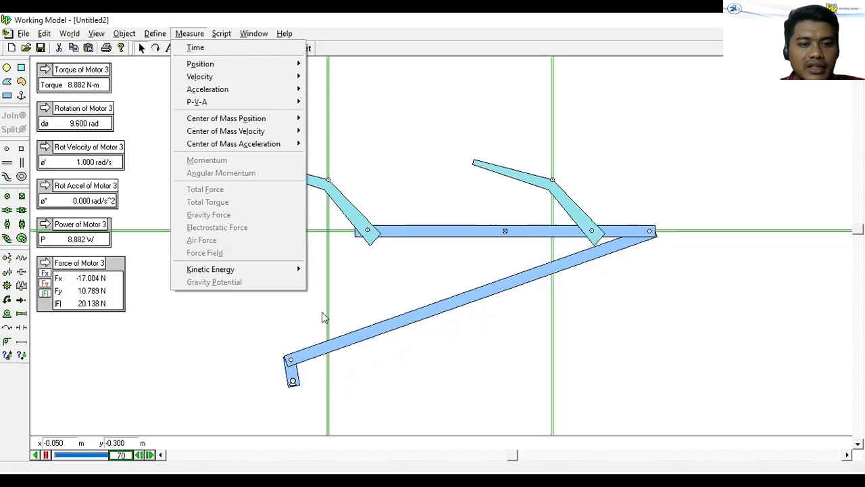
left_click(597, 273)
left_click(300, 48)
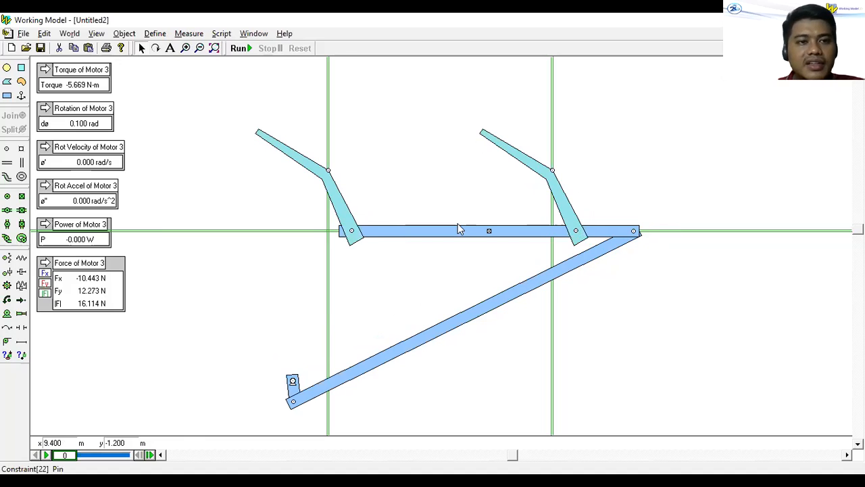
Display the total force vector on the pin joint between the second wiper arm and the horizontal bar, and run the simulation
left_click(576, 230)
left_click(155, 34)
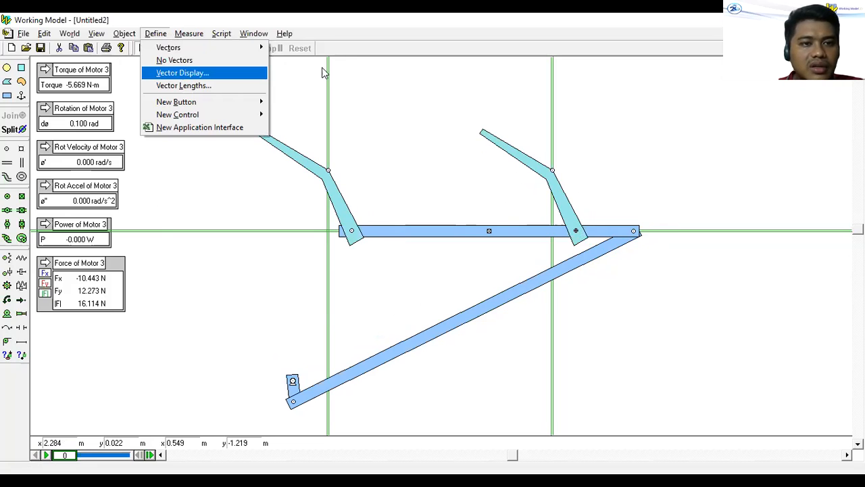
key("Return")
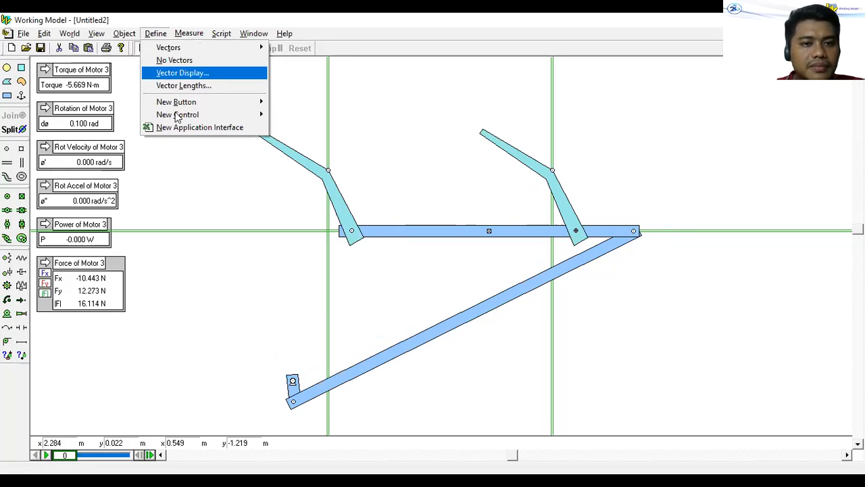
mouse_move(190, 50)
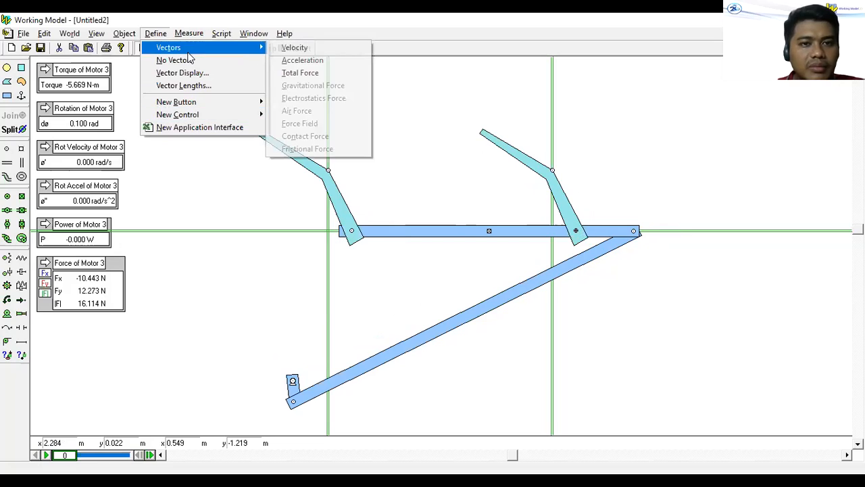
mouse_move(263, 50)
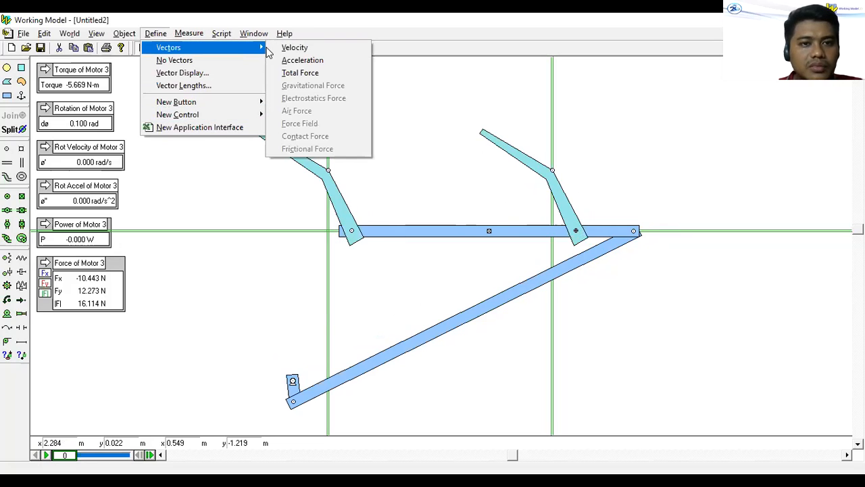
left_click(274, 72)
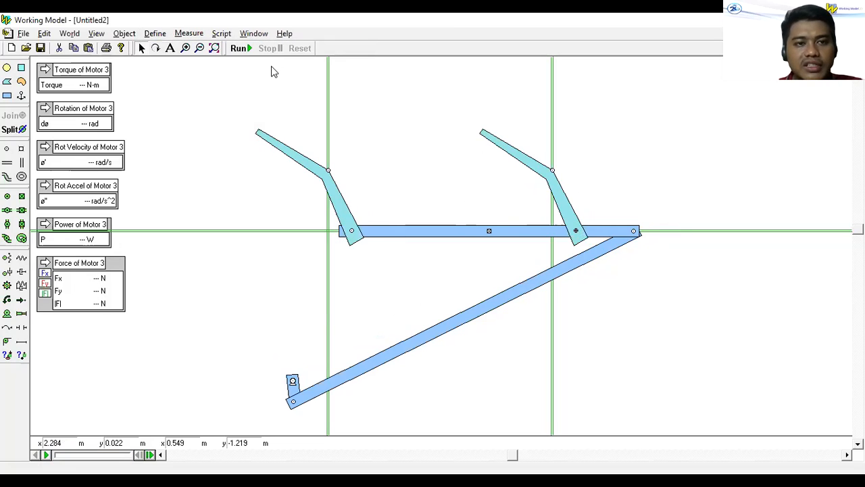
left_click(241, 49)
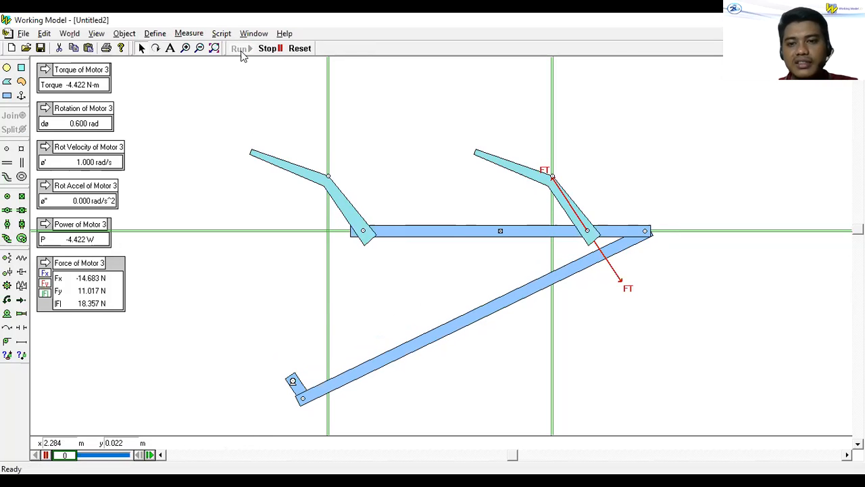
Set the velocity vector colour to black in the vector display settings, keeping its line thickness and the green acceleration colour
left_click(155, 33)
left_click(184, 74)
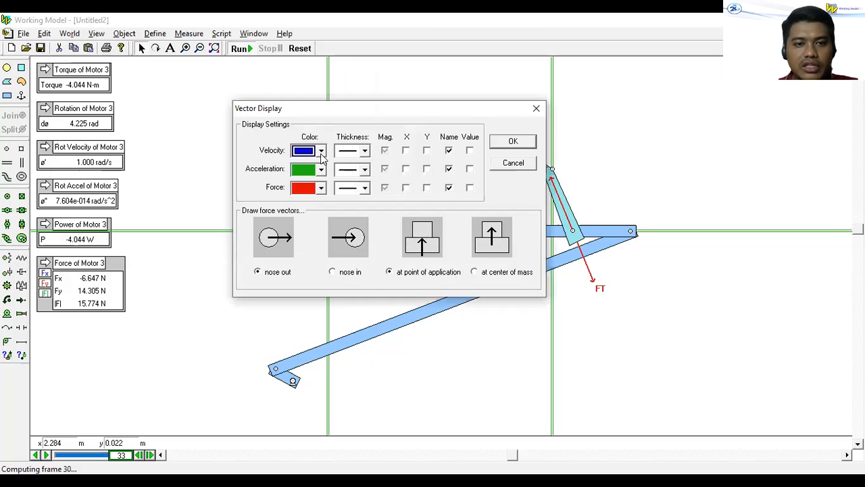
left_click(322, 153)
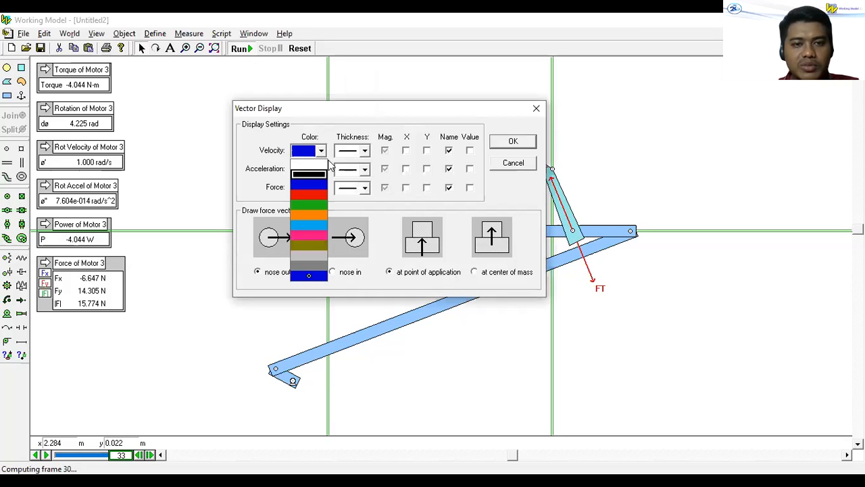
left_click(363, 151)
left_click(364, 152)
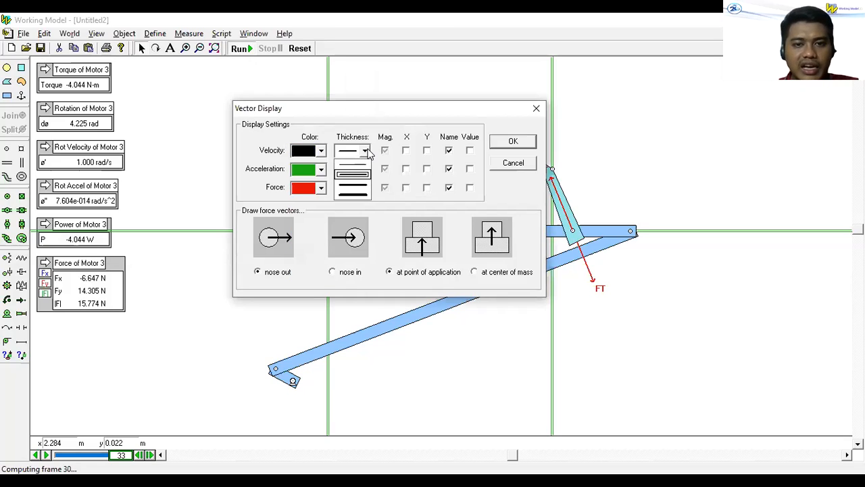
left_click(319, 173)
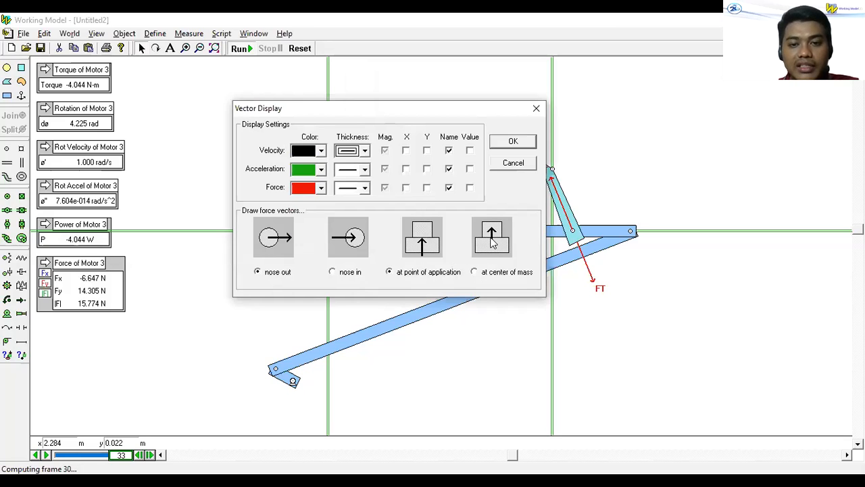
left_click(322, 171)
left_click(521, 146)
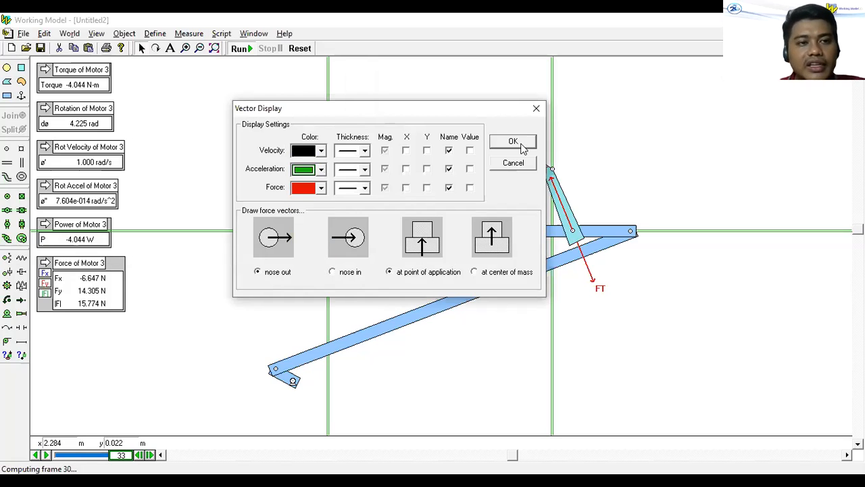
left_click(513, 141)
Request a new menu button and accept resetting the simulation to its initial conditions
left_click(123, 35)
mouse_move(152, 34)
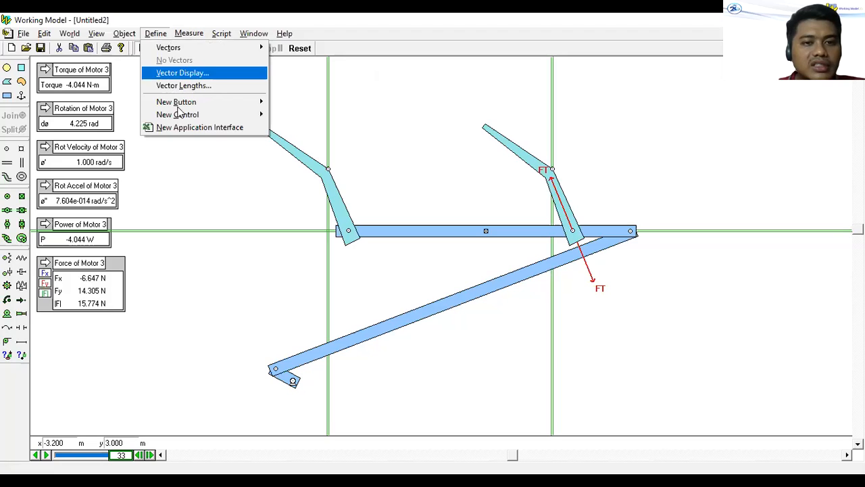
mouse_move(260, 109)
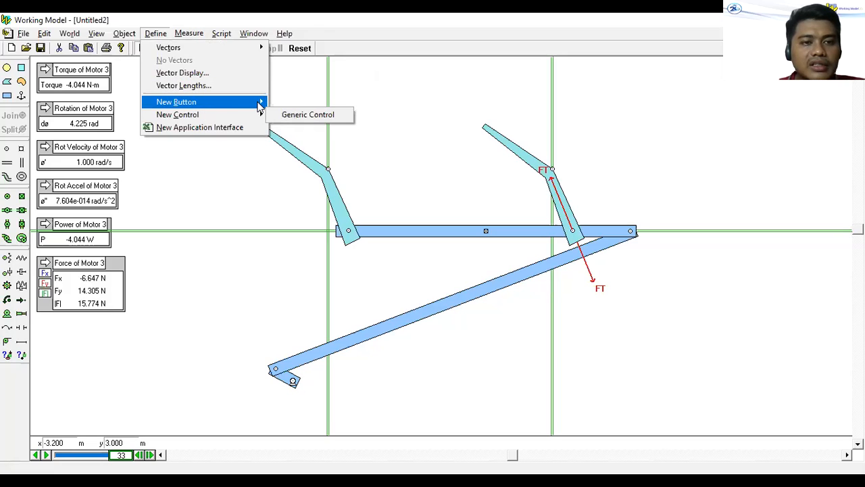
left_click(297, 102)
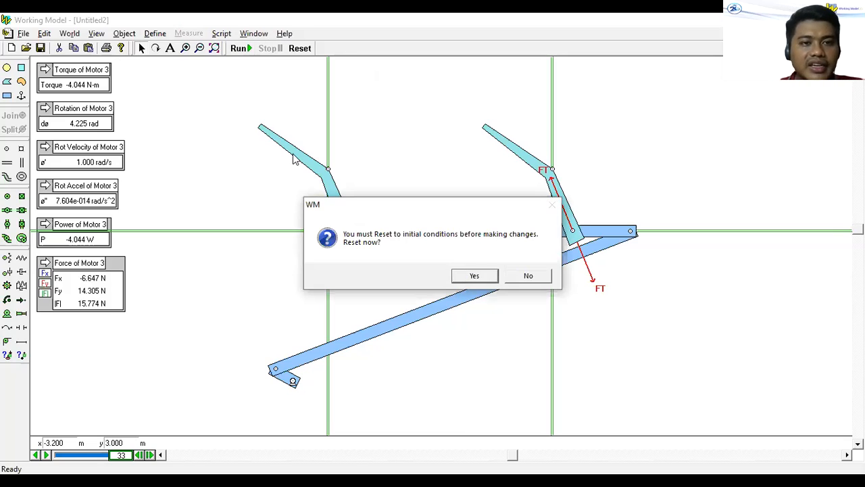
key("Return")
Add a menu button to the workspace that performs the Gravity command
left_click(188, 34)
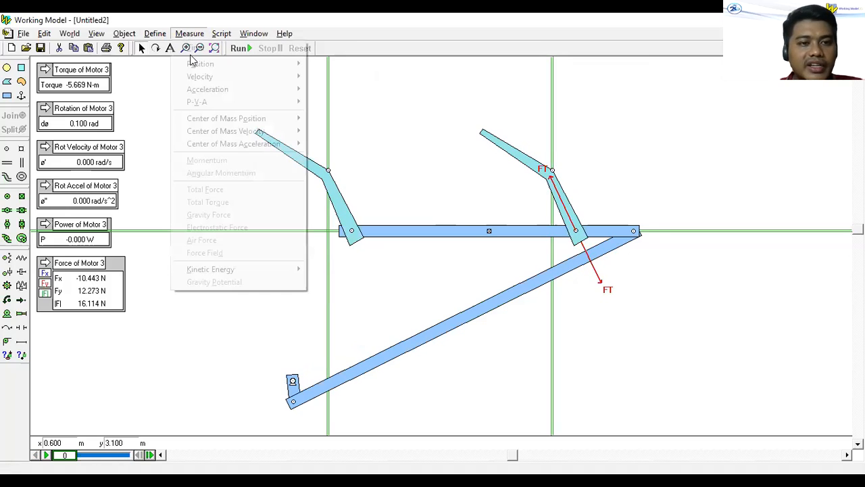
mouse_move(156, 37)
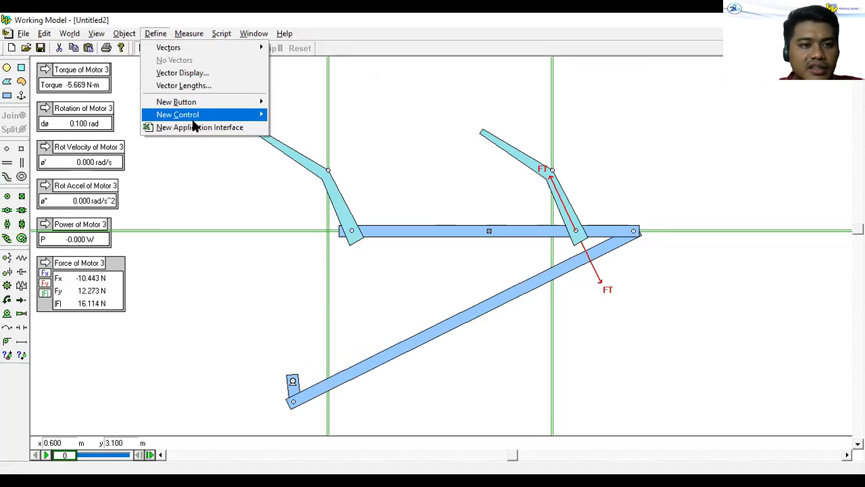
mouse_move(240, 105)
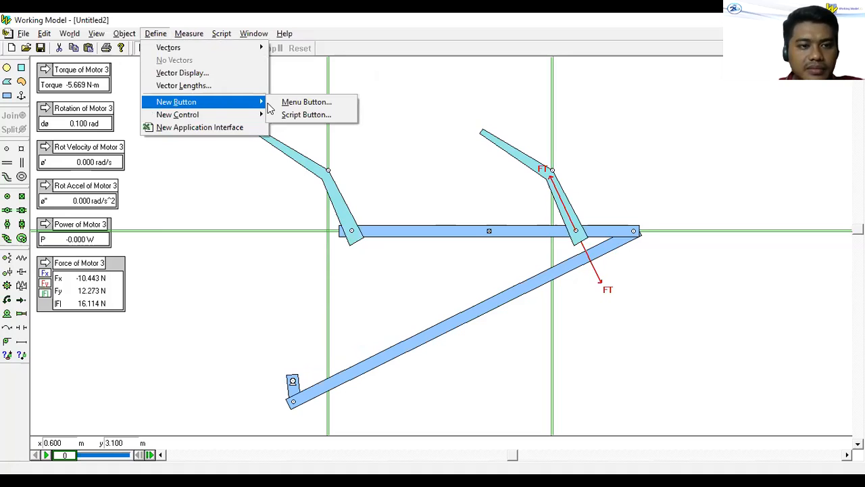
left_click(306, 102)
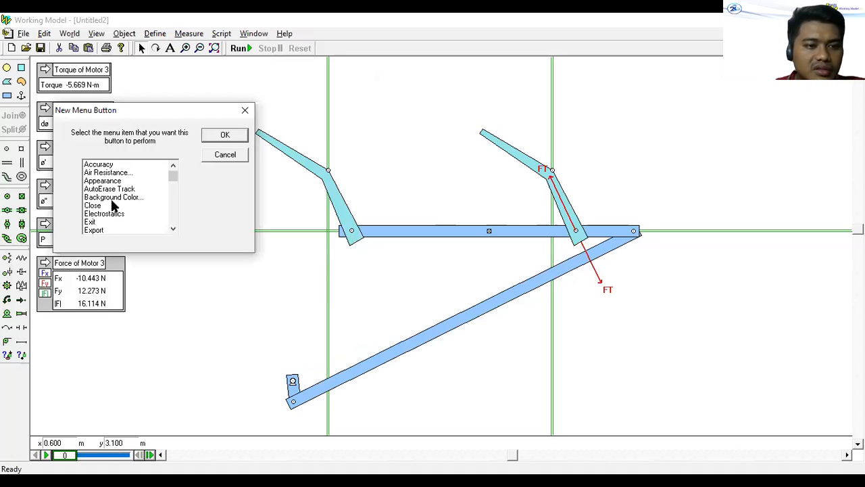
scroll(115, 190, "down", 1)
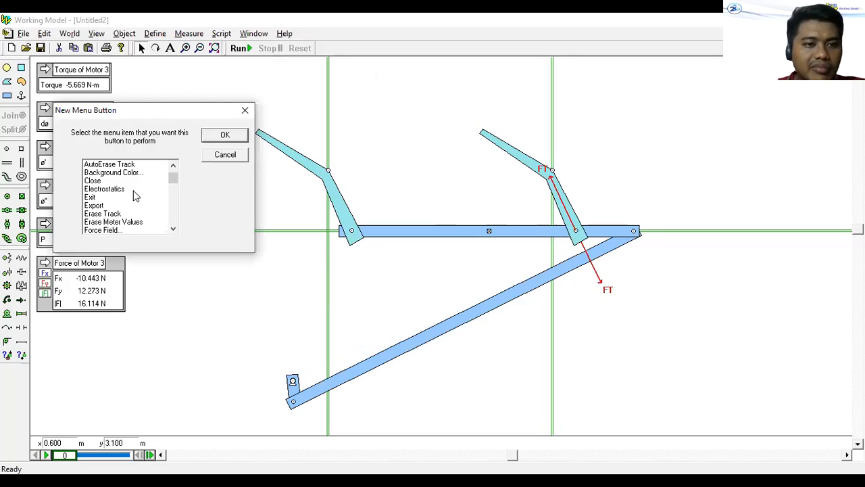
scroll(135, 198, "down", 2)
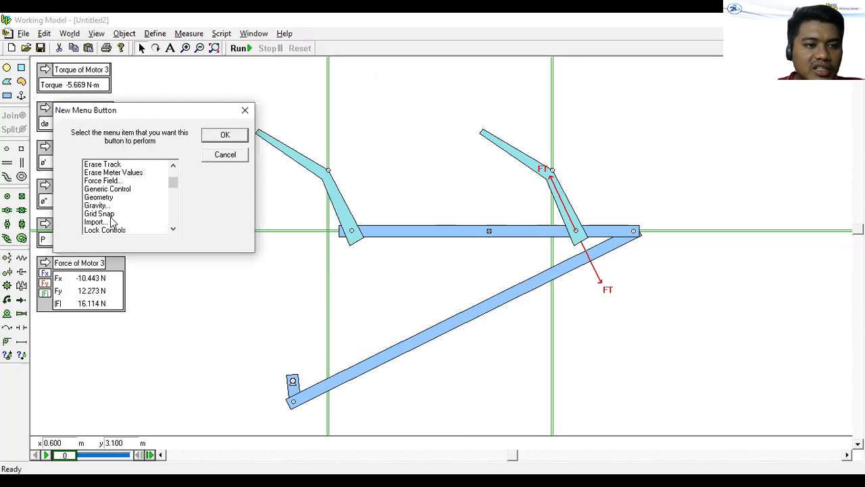
left_click(108, 207)
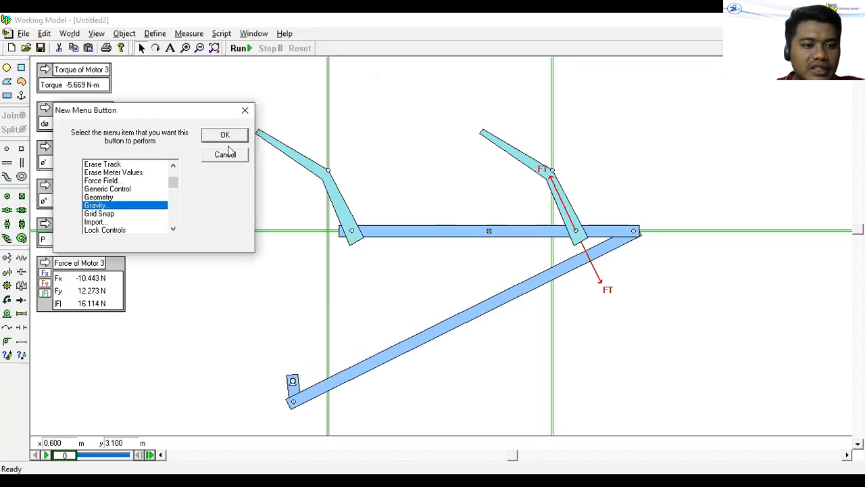
key("Return")
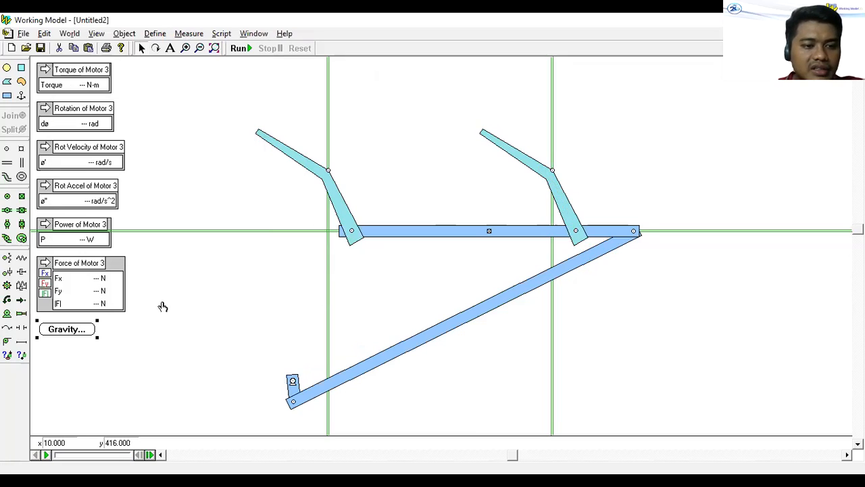
Use the new Gravity button to set vertical gravity to 20 m/s^2
left_click(72, 333)
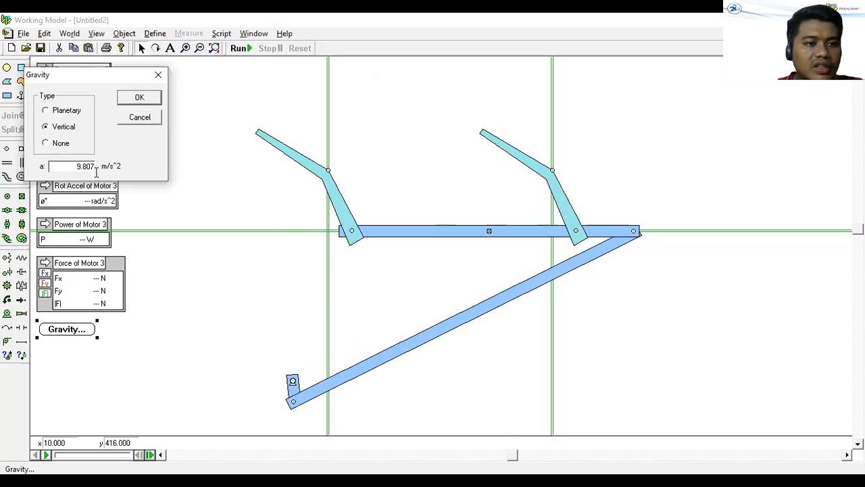
double_click(90, 169)
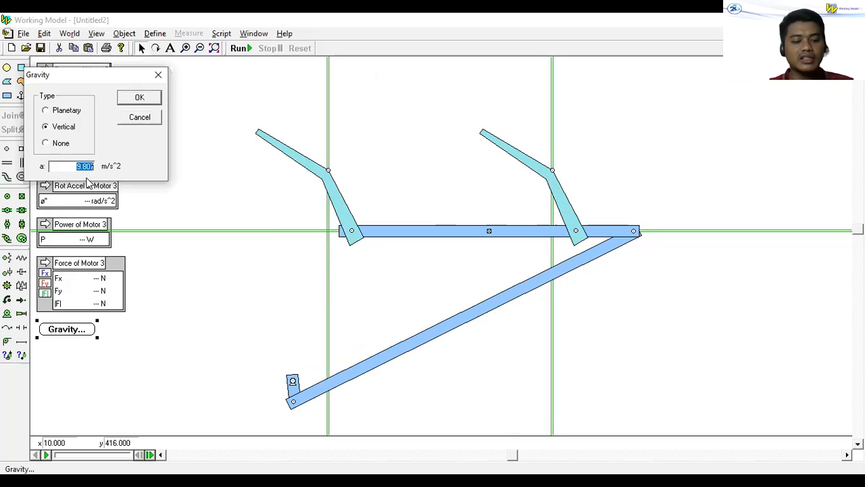
type("20")
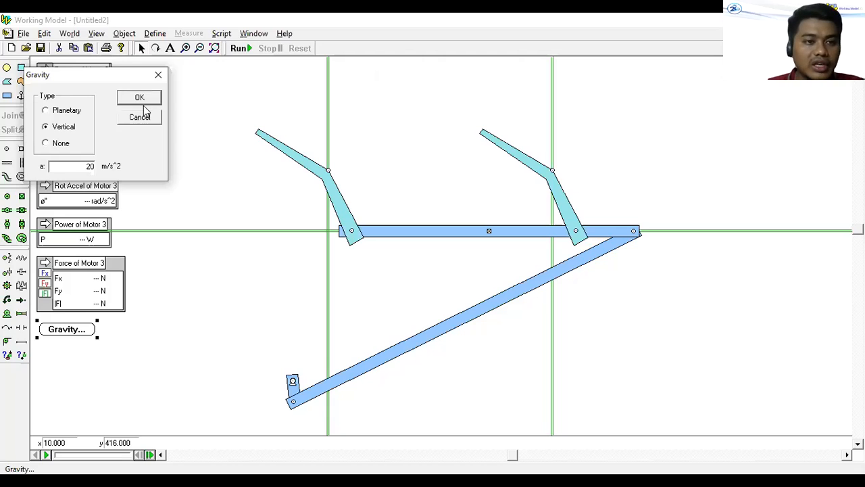
key("Return")
Run the simulation to examine the pin's force vector and the motor meters under the changed gravity, and reset it
left_click(241, 50)
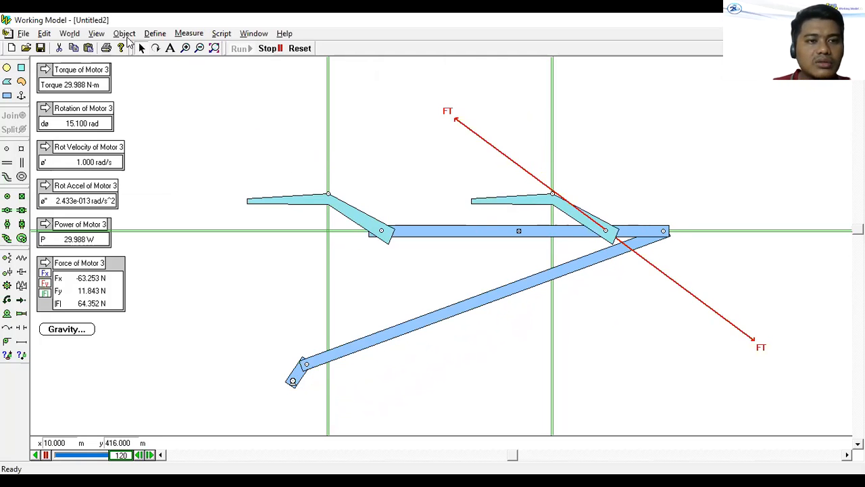
left_click(153, 34)
left_click(275, 46)
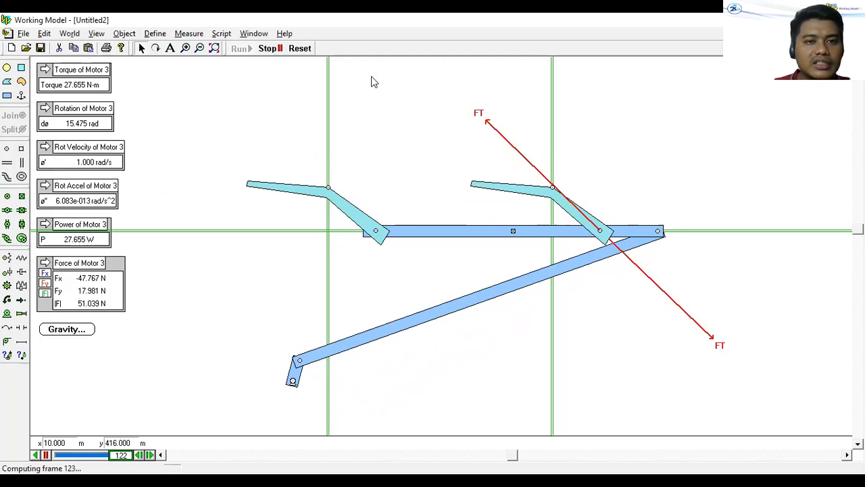
left_click(301, 47)
left_click(151, 34)
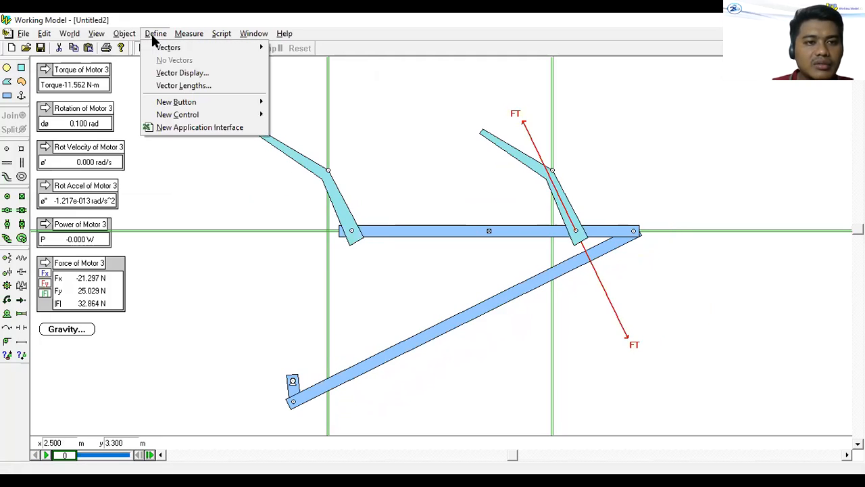
mouse_move(203, 102)
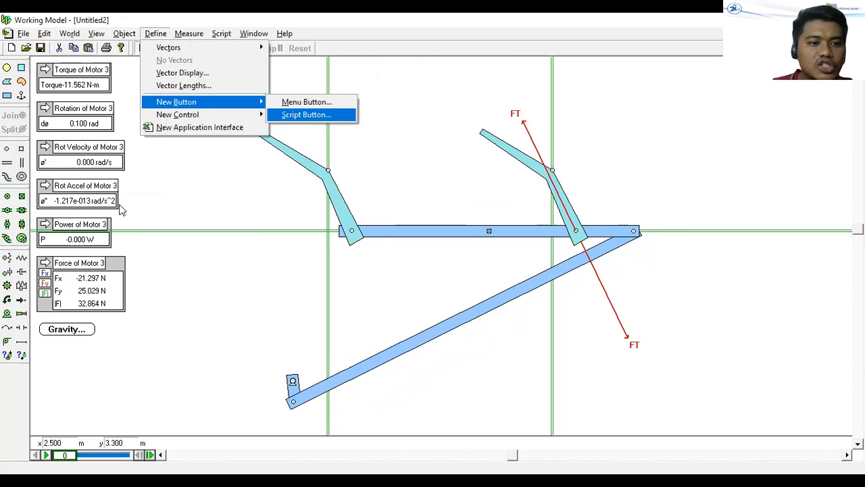
scroll(128, 216, "down", 3)
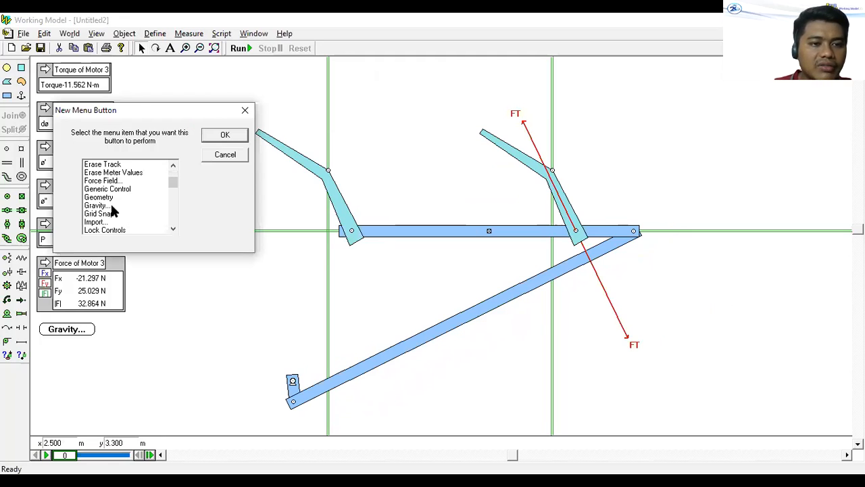
scroll(118, 221, "down", 1)
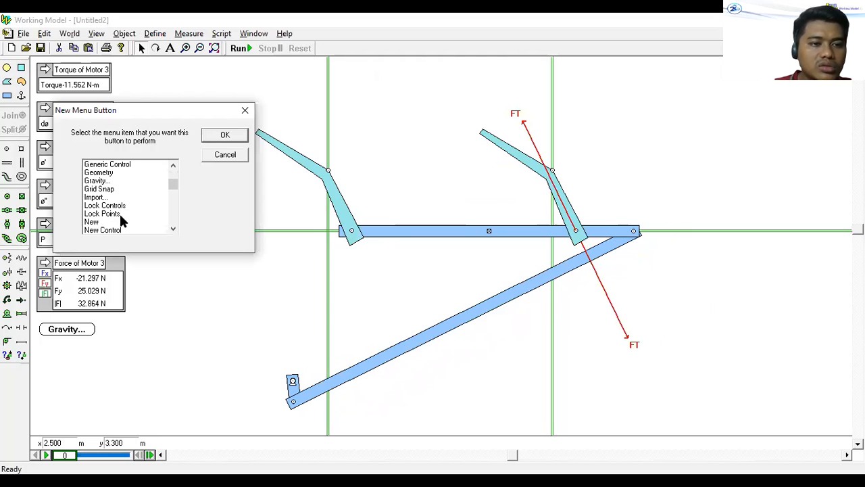
left_click(119, 211)
left_click(125, 213)
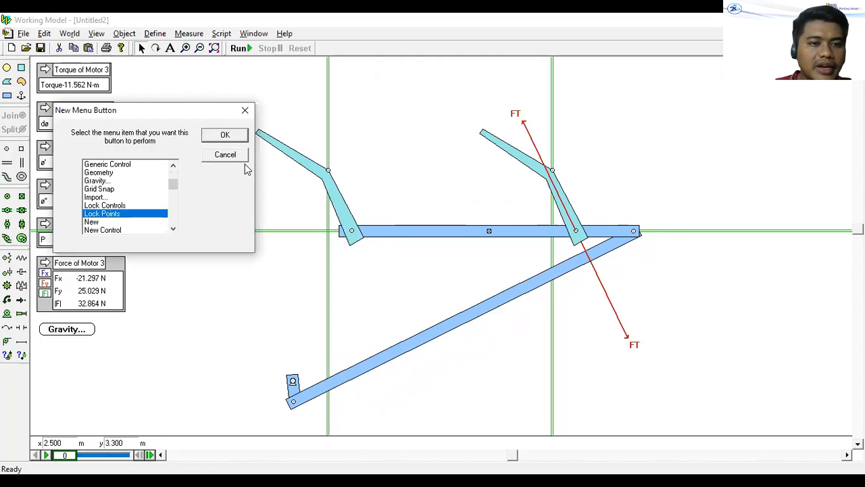
scroll(244, 163, "down", 2)
left_click(233, 156)
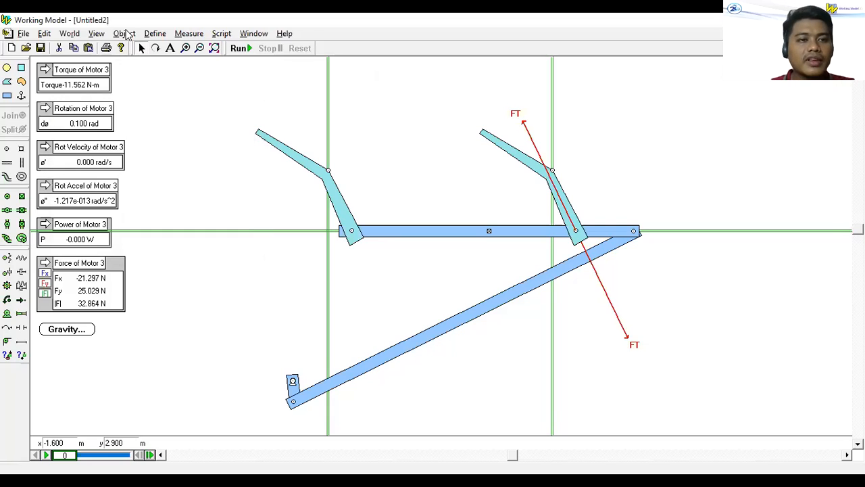
Add a Time meter to the workspace, and run the simulation to watch it before resetting to the start
left_click(125, 34)
mouse_move(187, 37)
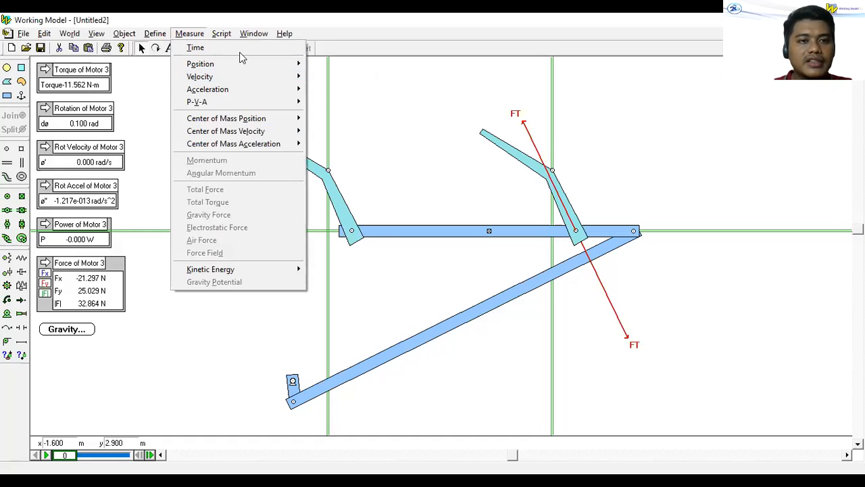
key("Down")
key("Return")
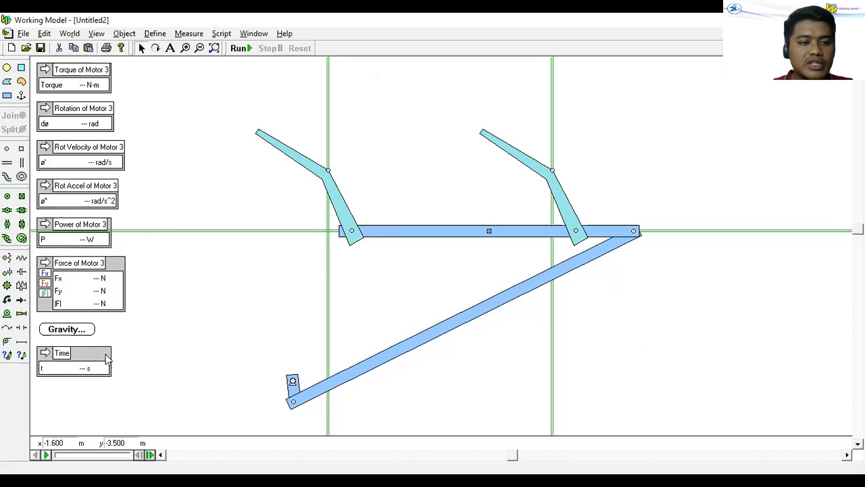
left_click(241, 49)
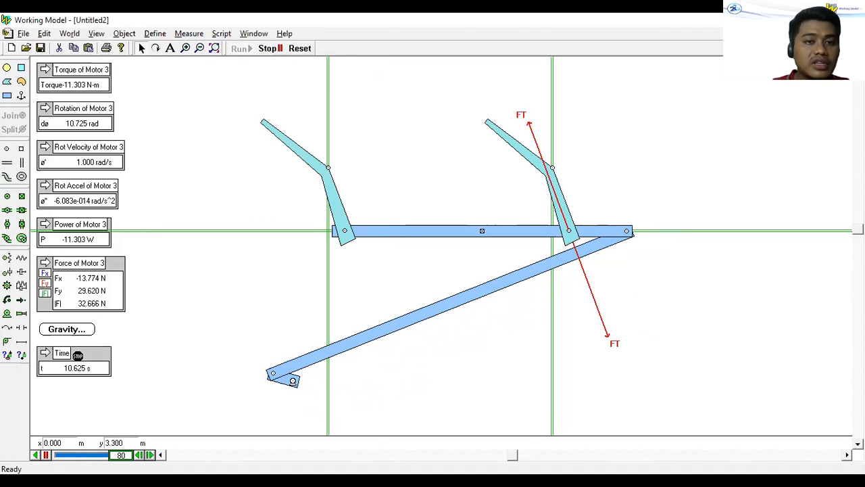
left_click(291, 50)
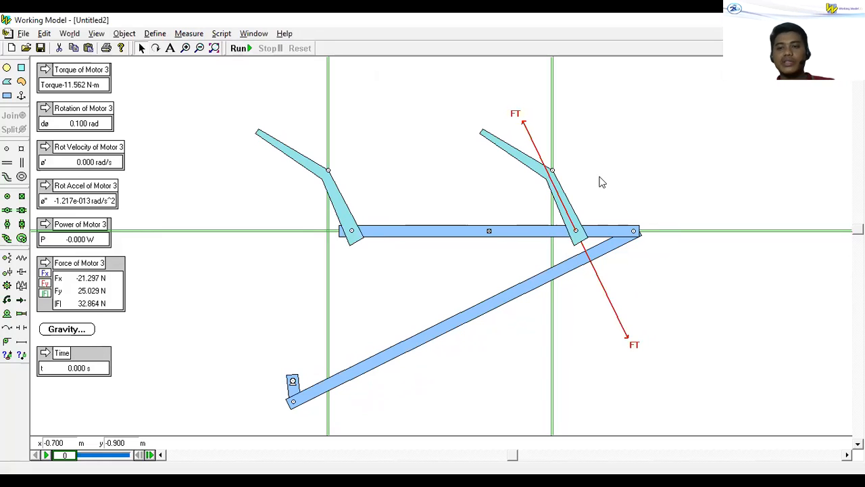
Examine the Time meter's properties and the list of objects in the model
key("ctrl+i")
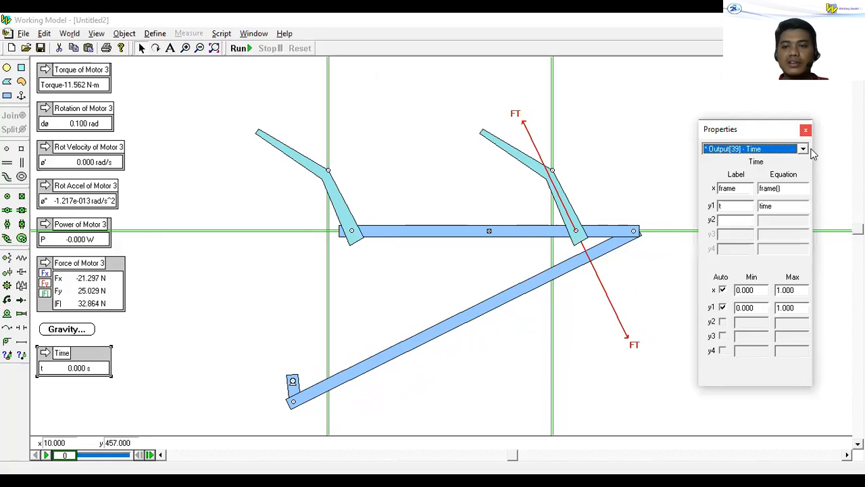
left_click(803, 149)
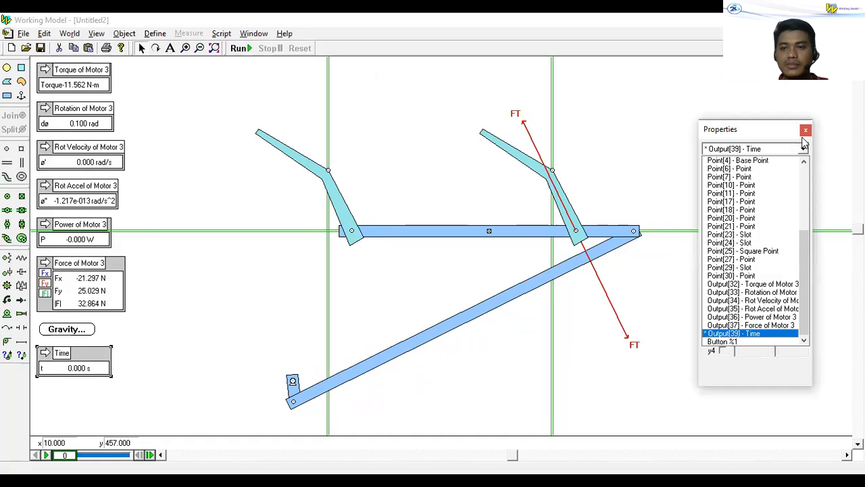
left_click(770, 146)
left_click(802, 152)
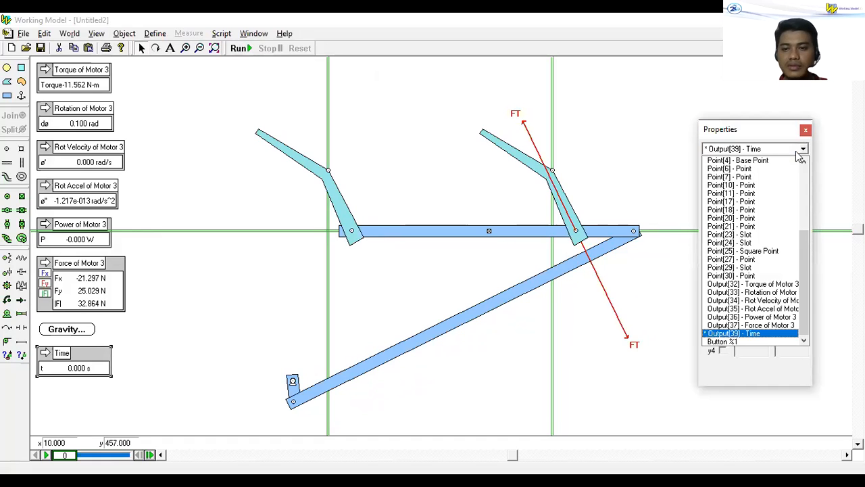
left_click(762, 334)
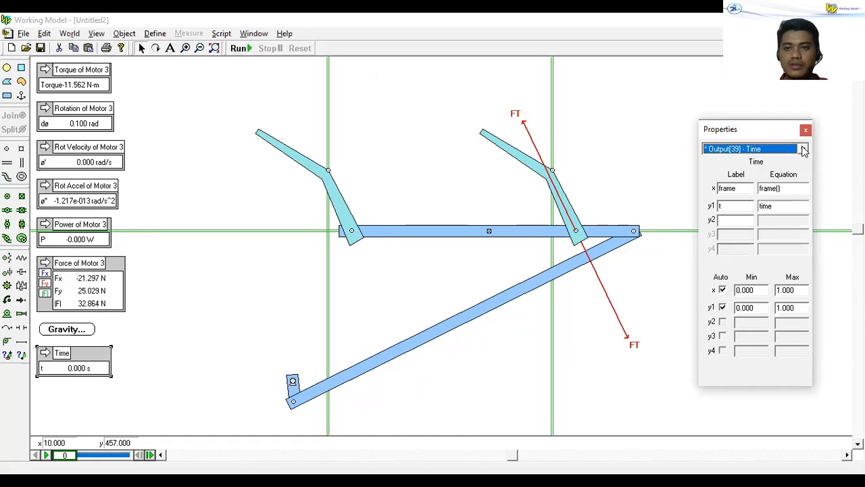
Add a meter showing the Time meter's value, and run the simulation to compare the two meters
left_click(191, 33)
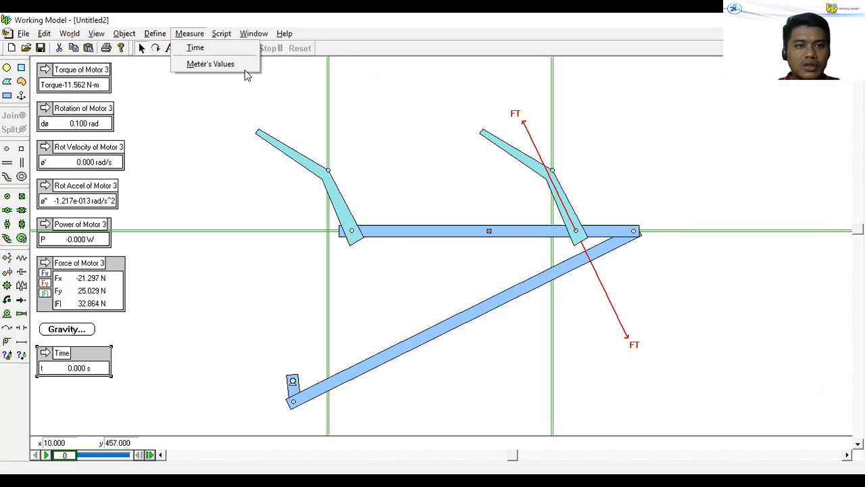
left_click(245, 65)
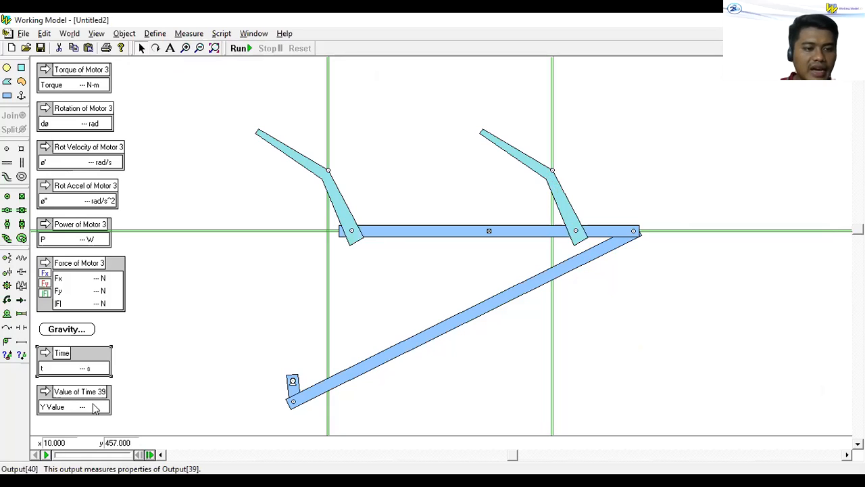
left_click(235, 49)
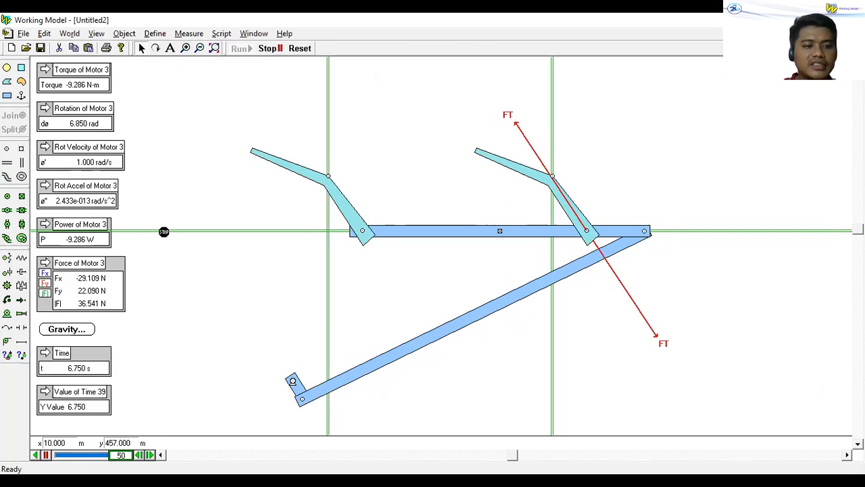
left_click(269, 51)
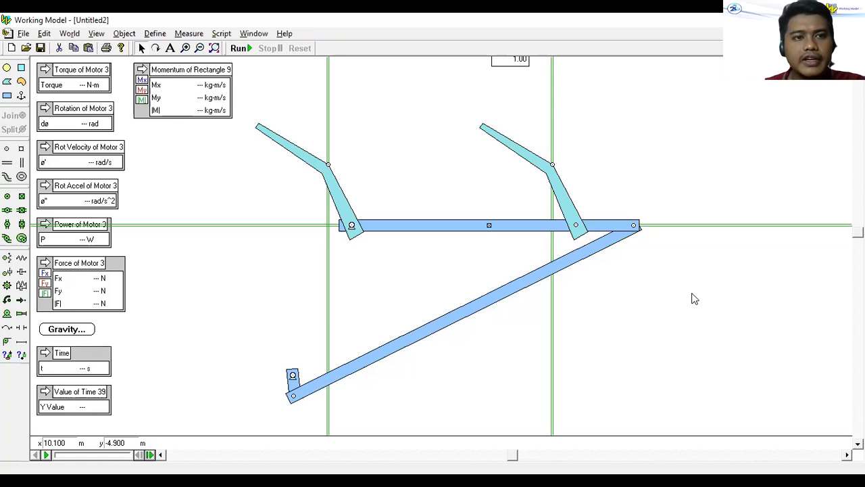
Run the simulation to examine the horizontal bar's momentum meter, and reset it
left_click(244, 52)
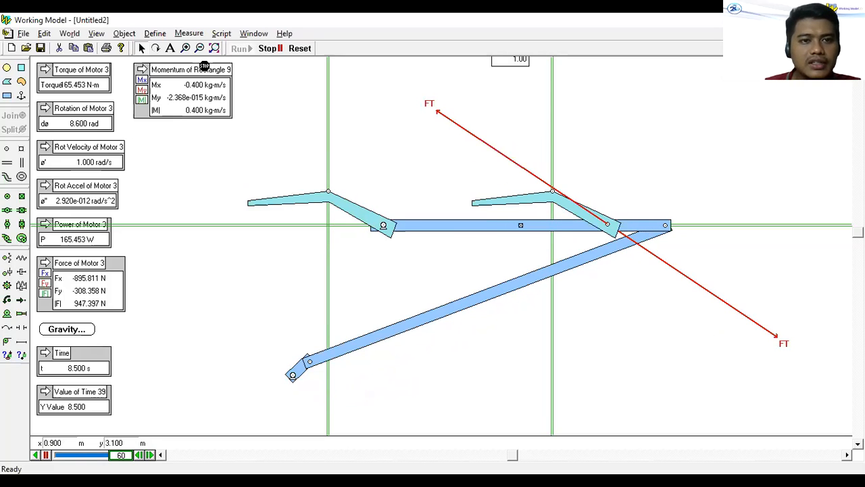
left_click(298, 48)
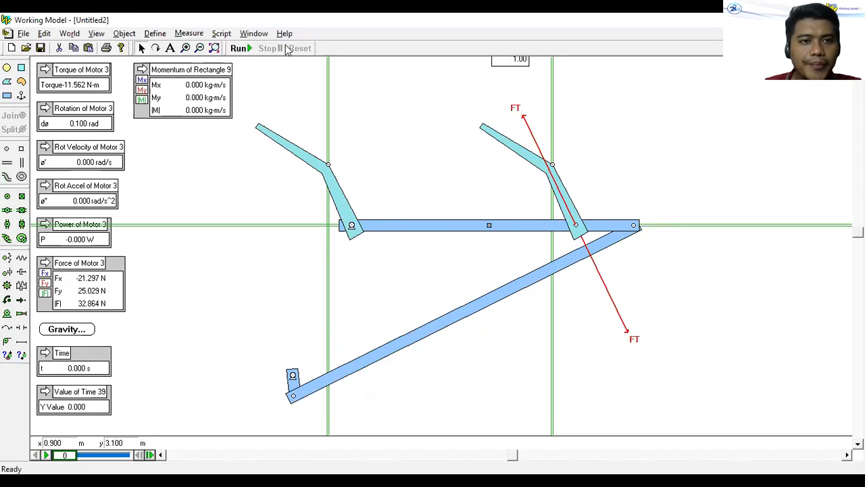
Add a velocity meter with all components for the long horizontal bar
left_click(188, 35)
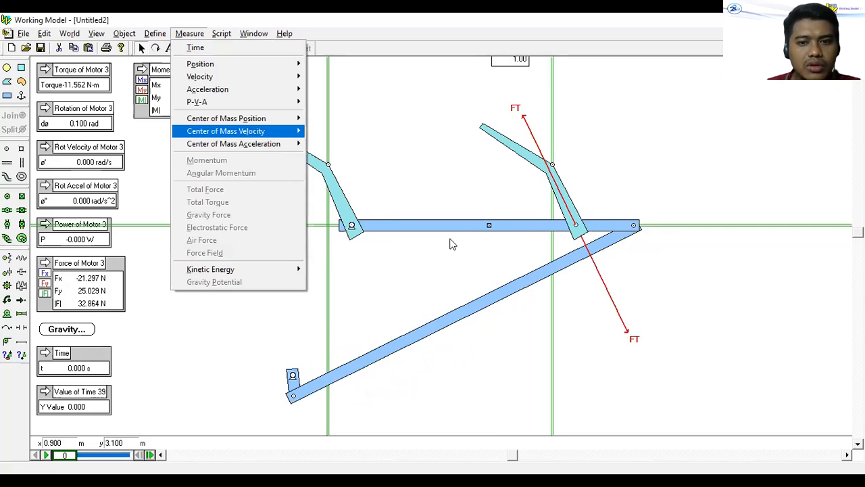
left_click(196, 33)
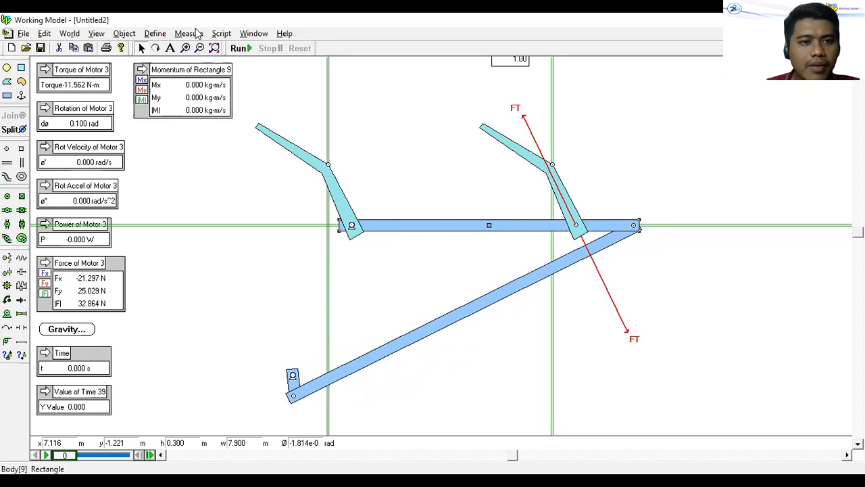
left_click(196, 34)
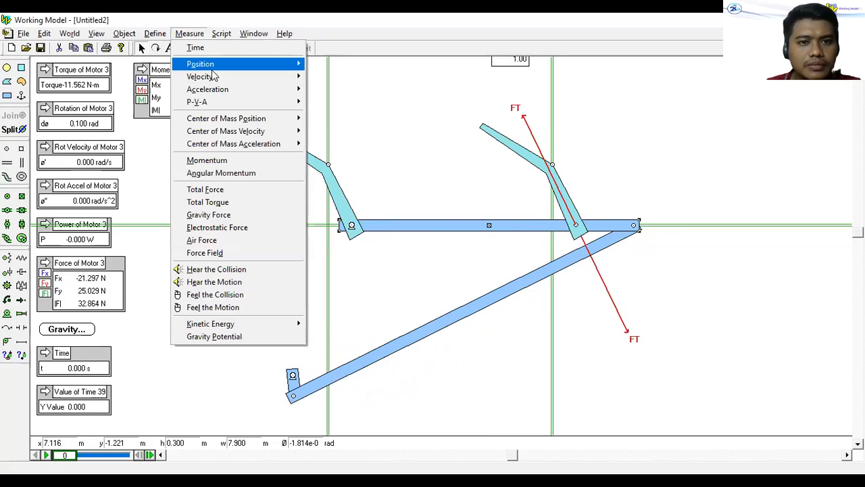
mouse_move(213, 75)
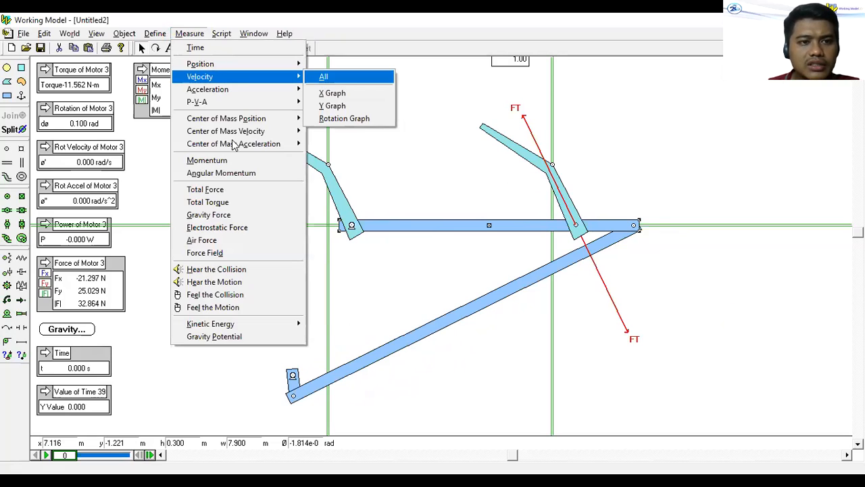
left_click(321, 78)
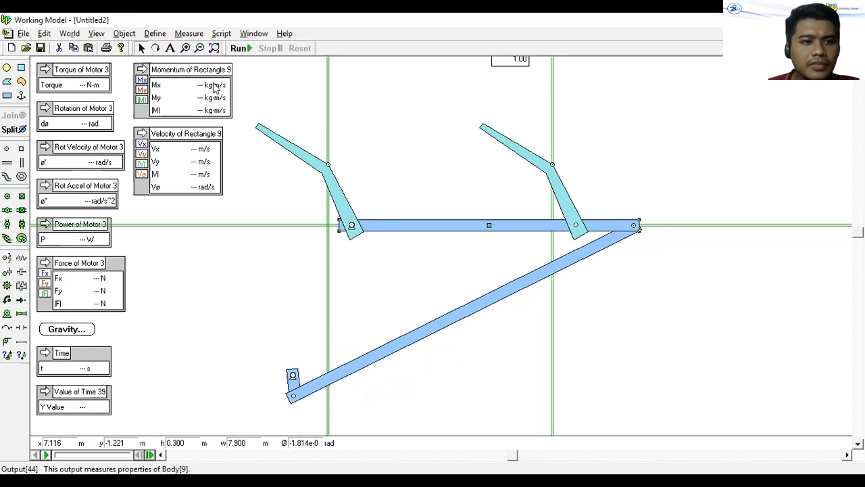
Run the simulation to examine the horizontal bar's velocity alongside its momentum, and reset it
left_click(241, 48)
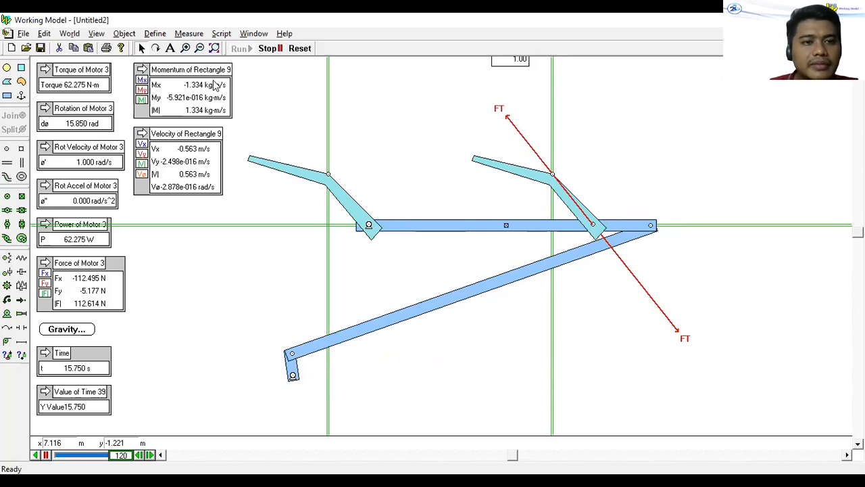
left_click(190, 34)
mouse_move(232, 81)
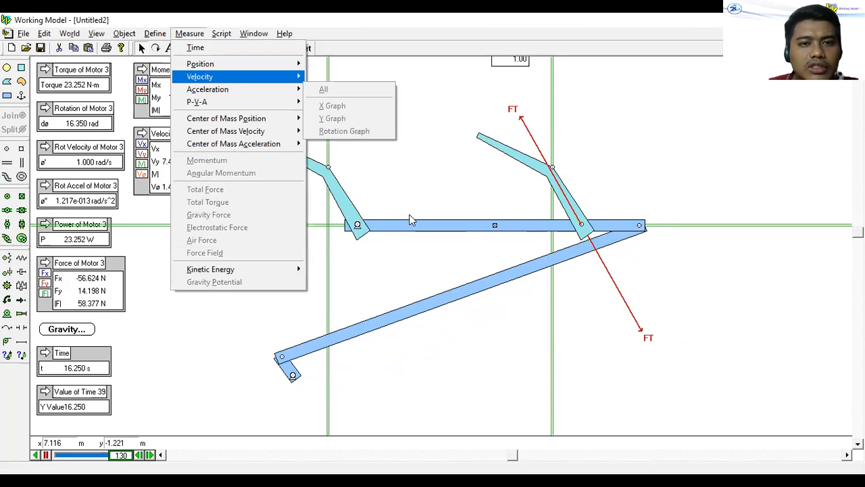
left_click(334, 77)
left_click(305, 50)
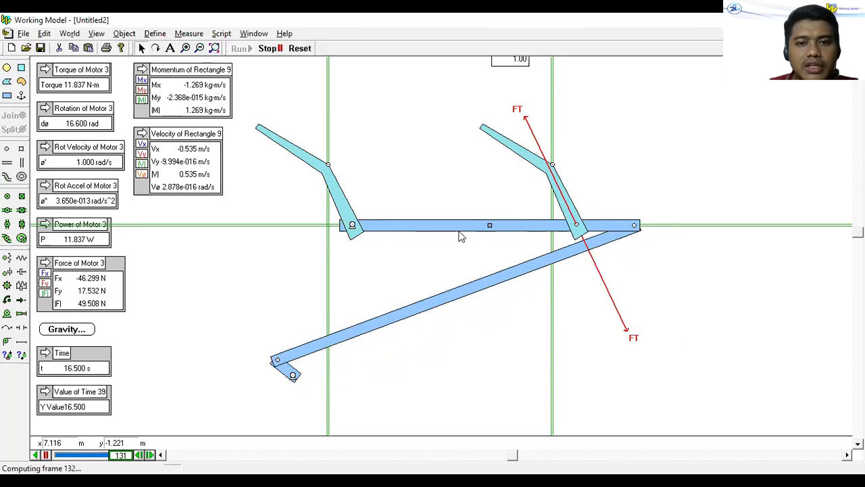
Add a center of mass position meter with all components for the horizontal bar, and run the simulation to watch it
left_click(193, 34)
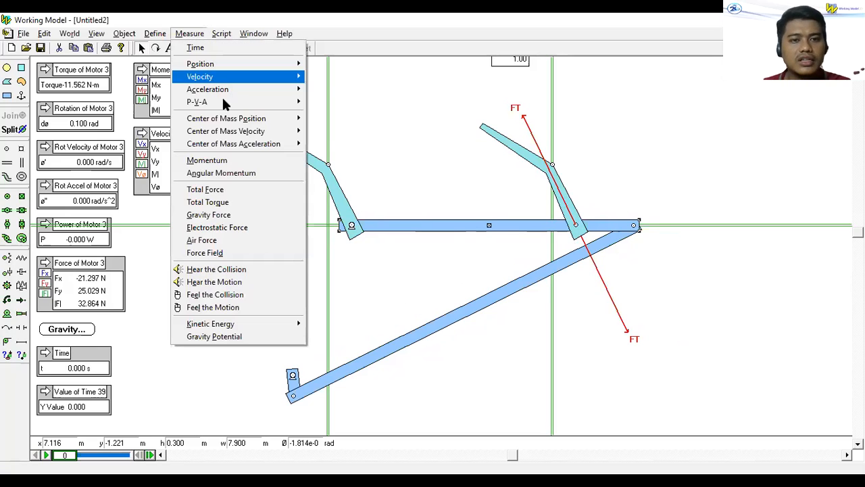
mouse_move(226, 102)
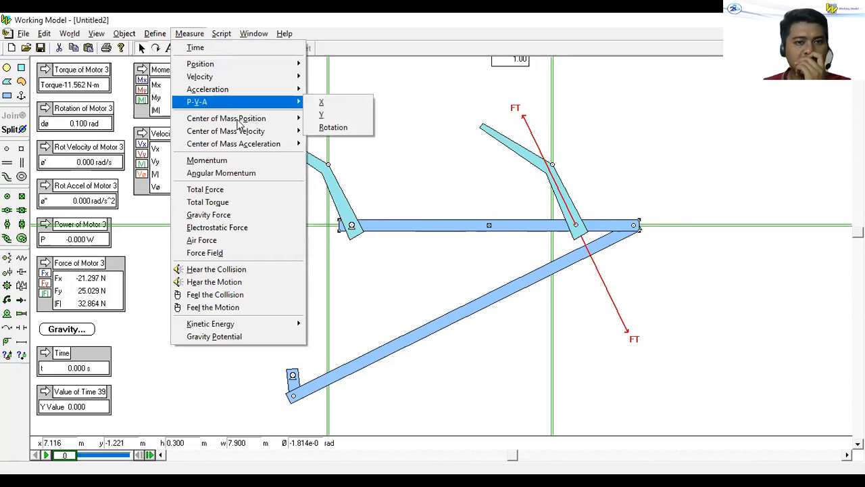
mouse_move(241, 123)
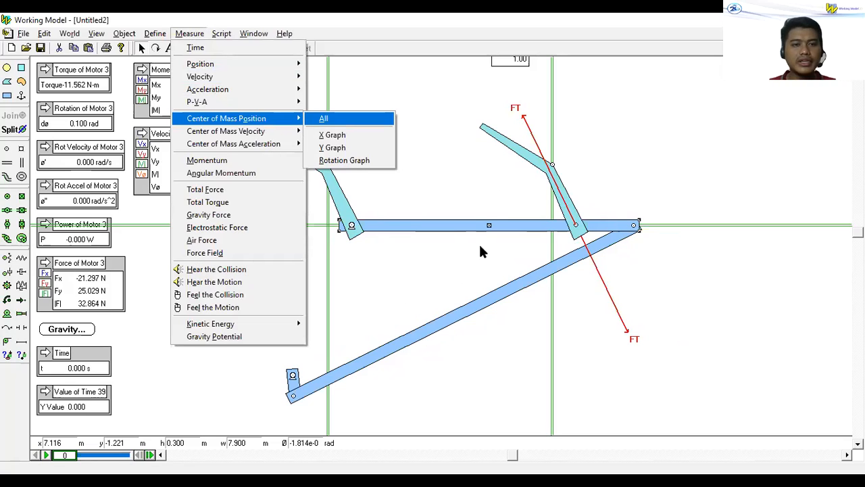
left_click(324, 119)
left_click(241, 48)
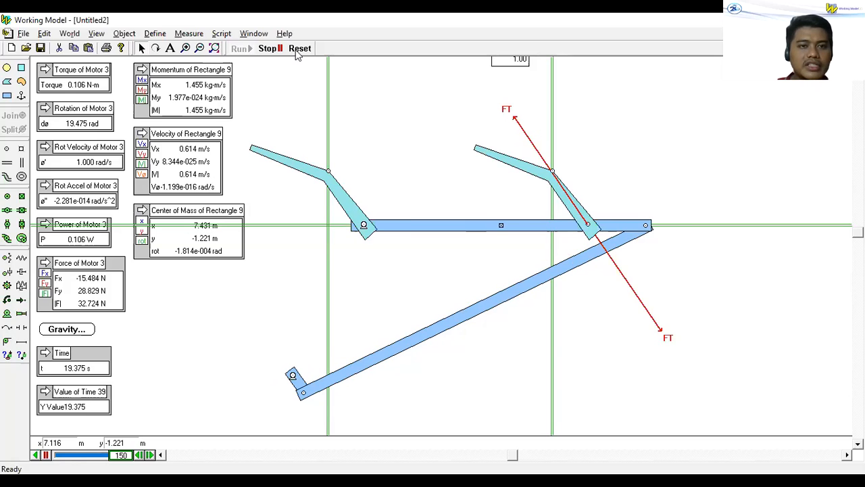
Add a center of mass velocity meter with all components for the horizontal bar, and run the simulation again
left_click(189, 33)
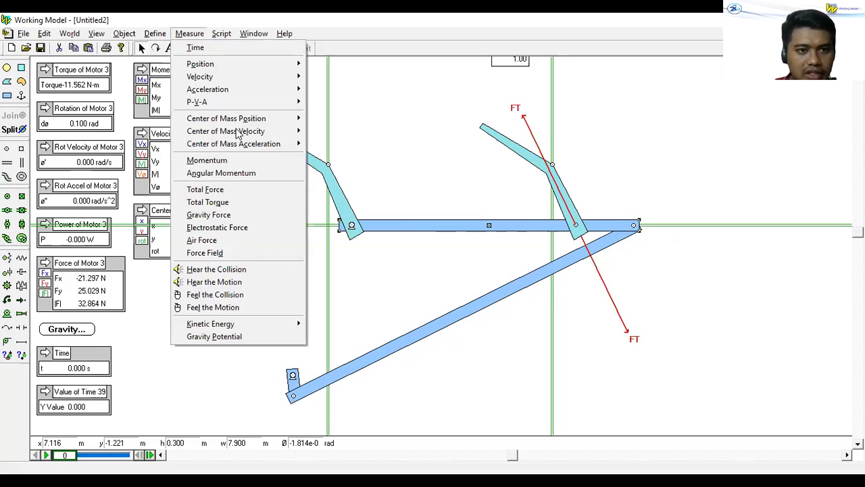
mouse_move(253, 137)
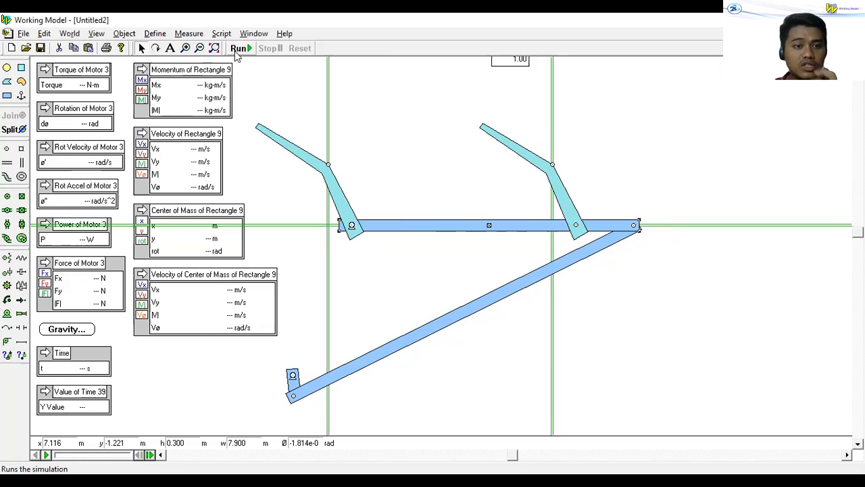
left_click(238, 48)
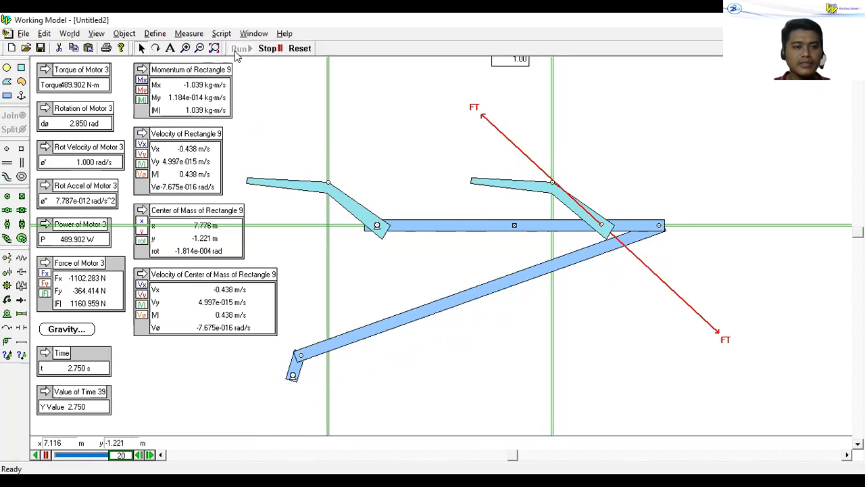
Reset the simulation and add an angular momentum meter for the long horizontal bar
left_click(300, 49)
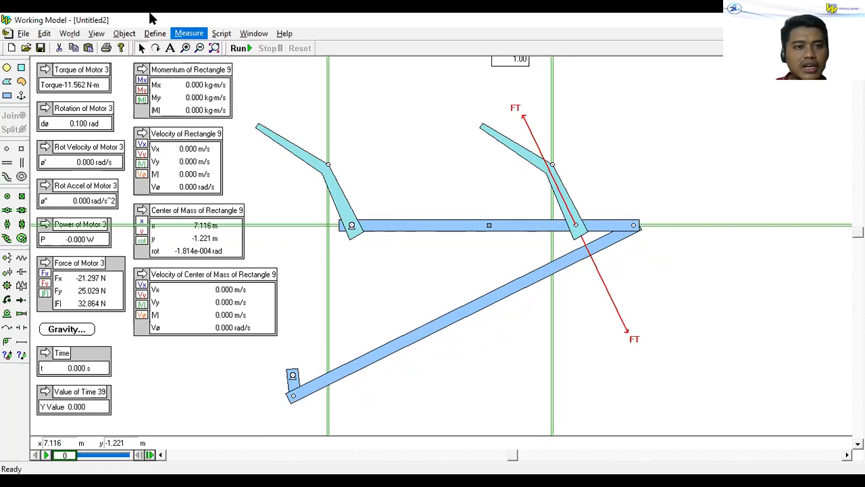
left_click(421, 225)
left_click(206, 35)
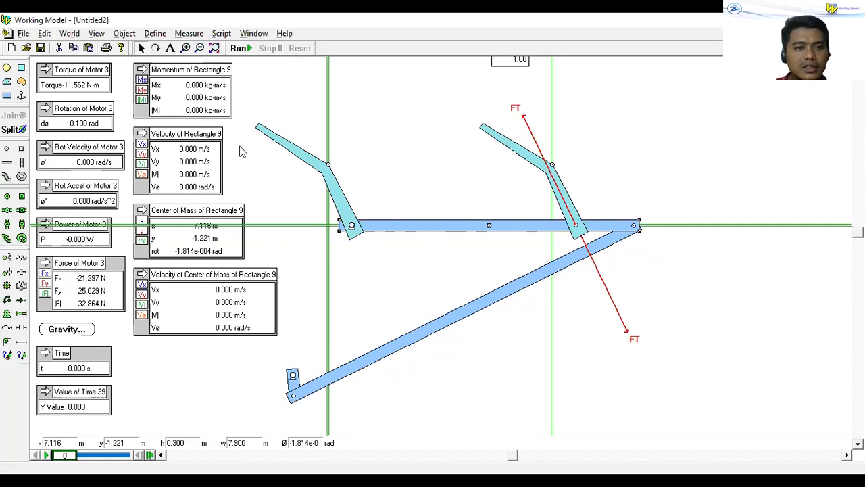
key("alt+m")
mouse_move(248, 162)
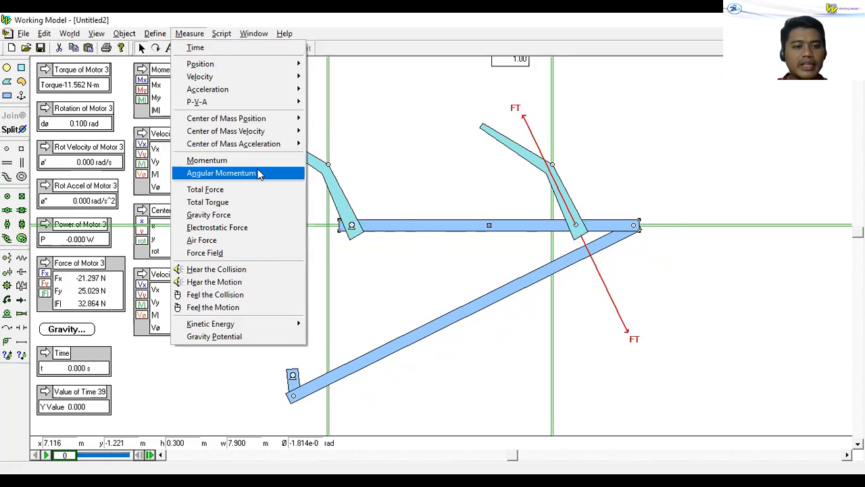
left_click(259, 173)
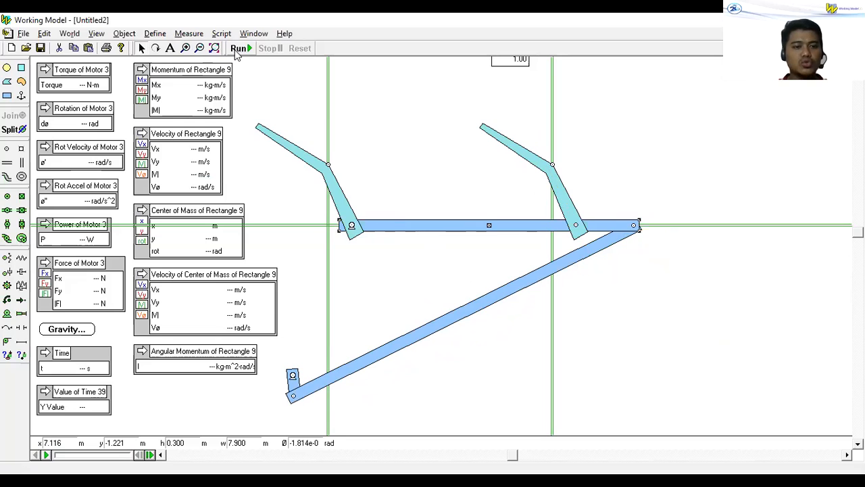
Run the simulation to examine the horizontal bar's angular momentum, and reset it
left_click(239, 49)
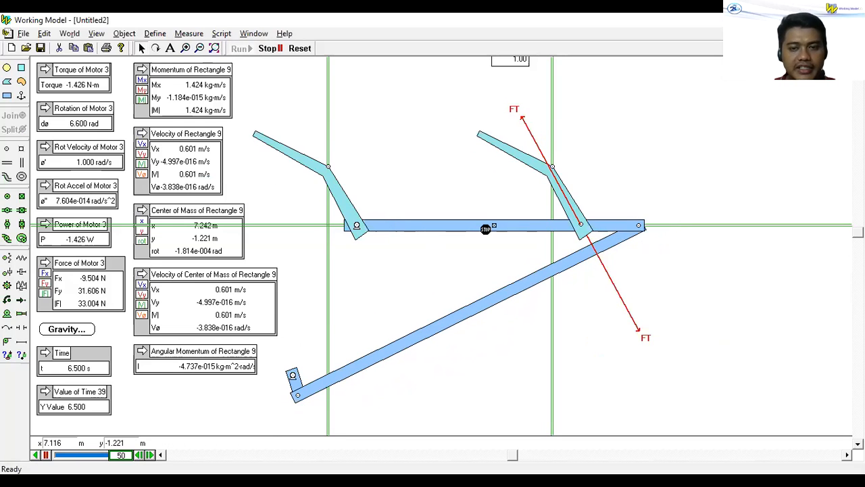
left_click(280, 50)
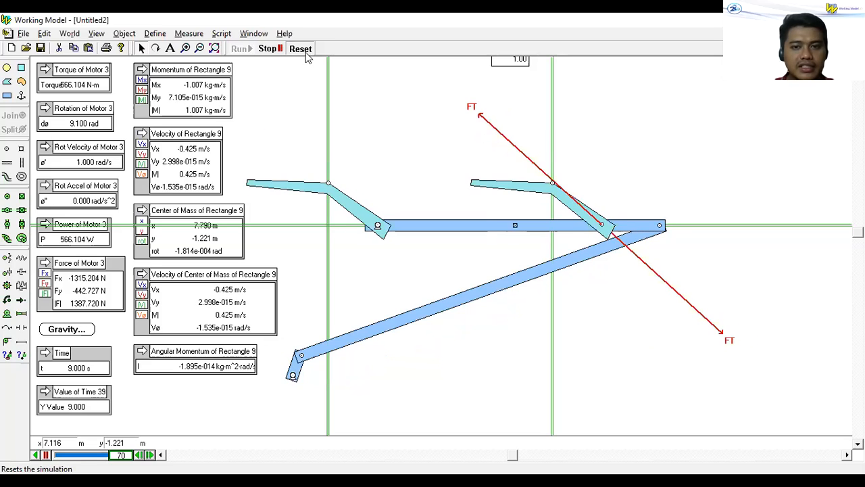
left_click(299, 48)
Add a Hear the Collision meter for the horizontal bar, run the simulation to watch it, and reset
left_click(446, 230)
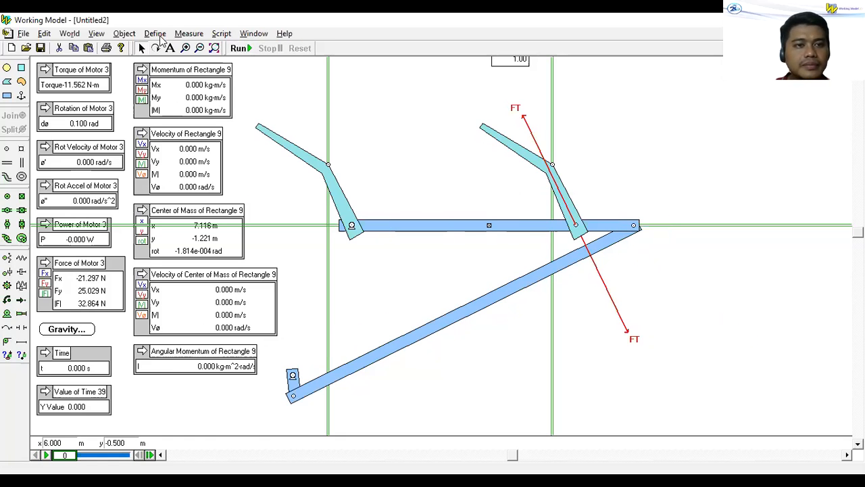
left_click(189, 33)
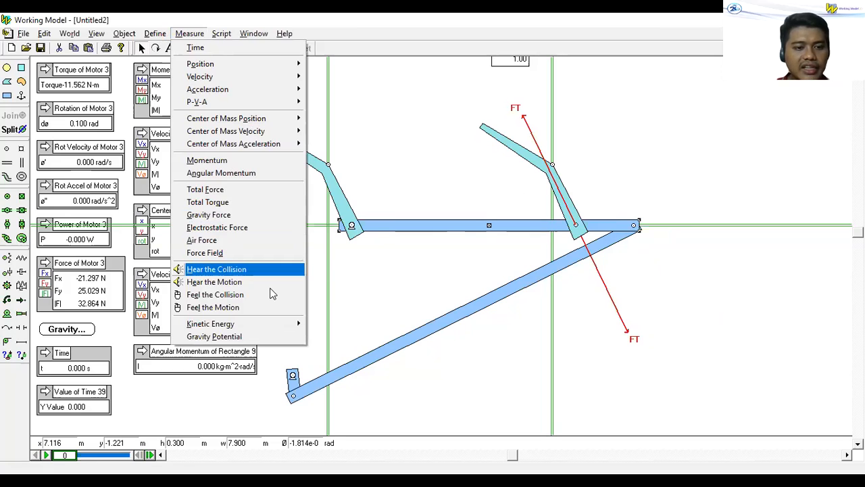
left_click(224, 272)
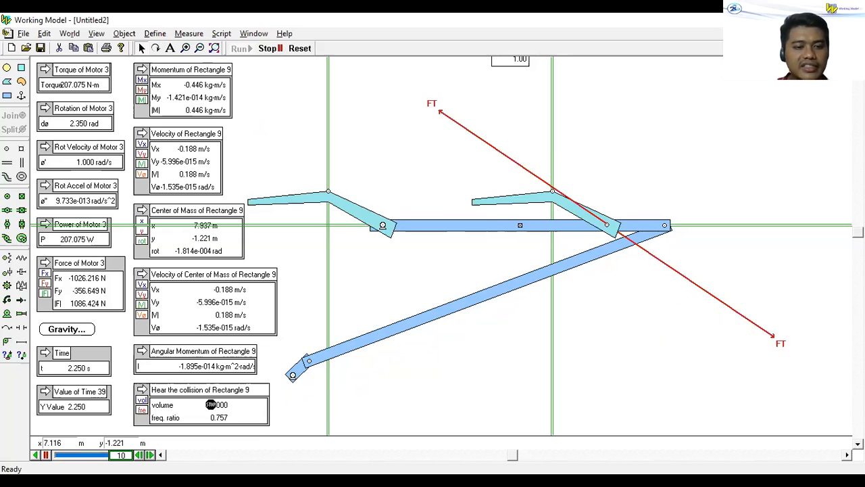
left_click(296, 50)
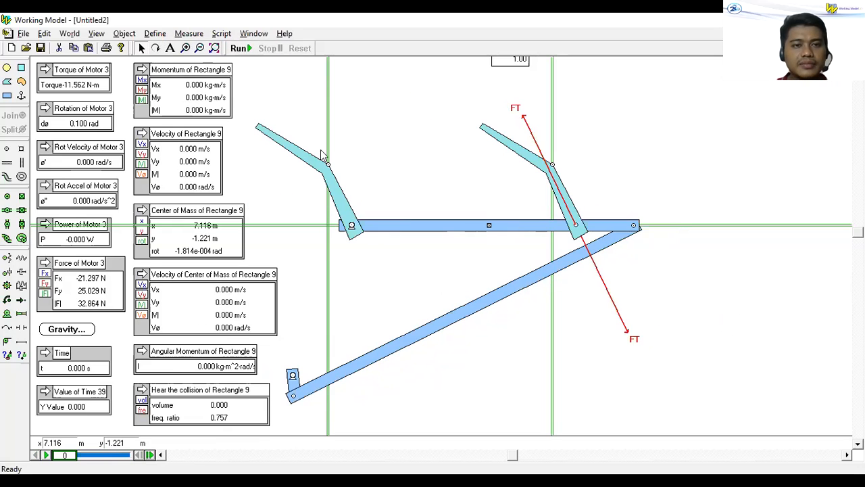
Add a kinetic energy meter with all components for the horizontal bar, place it clear of the momentum meter, and run and reset the simulation
left_click(439, 227)
left_click(192, 33)
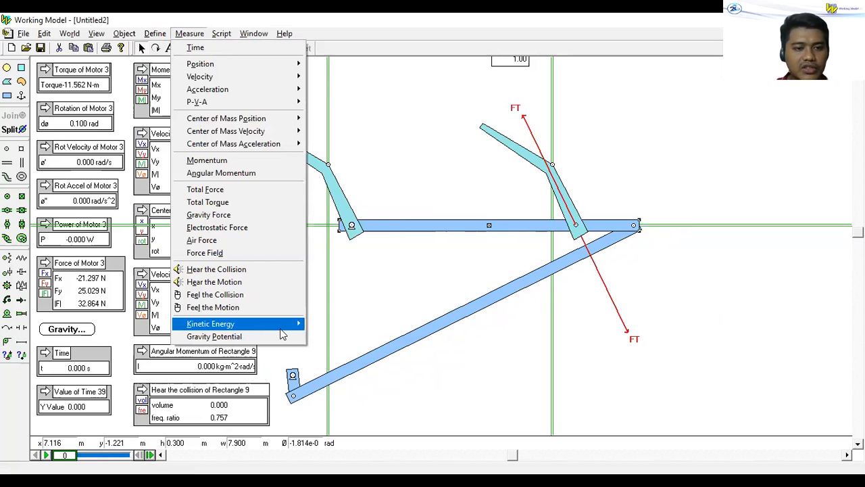
mouse_move(284, 330)
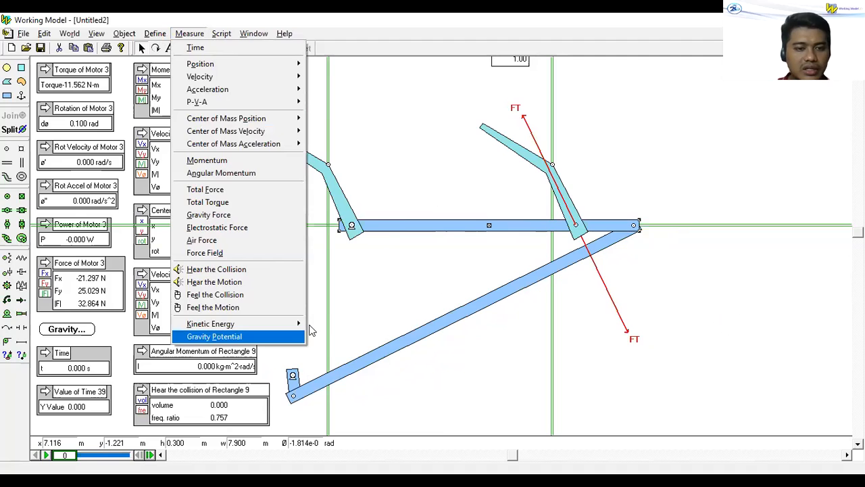
left_click(323, 327)
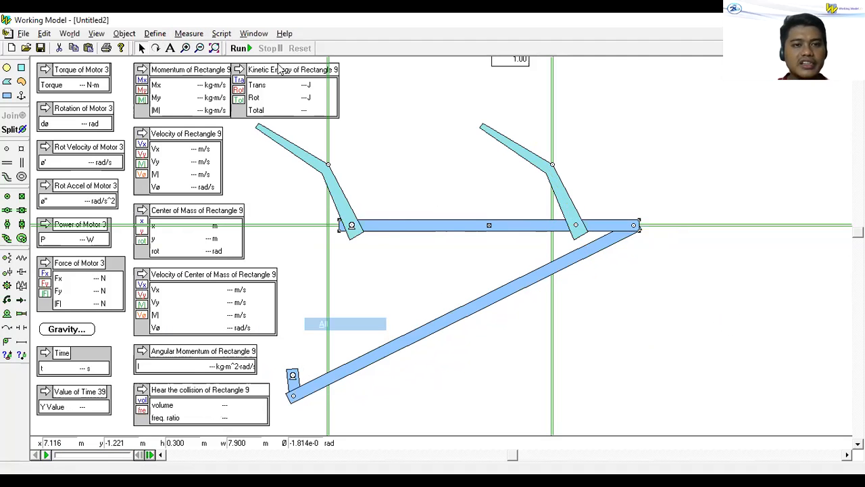
left_click_drag(303, 70, 325, 71)
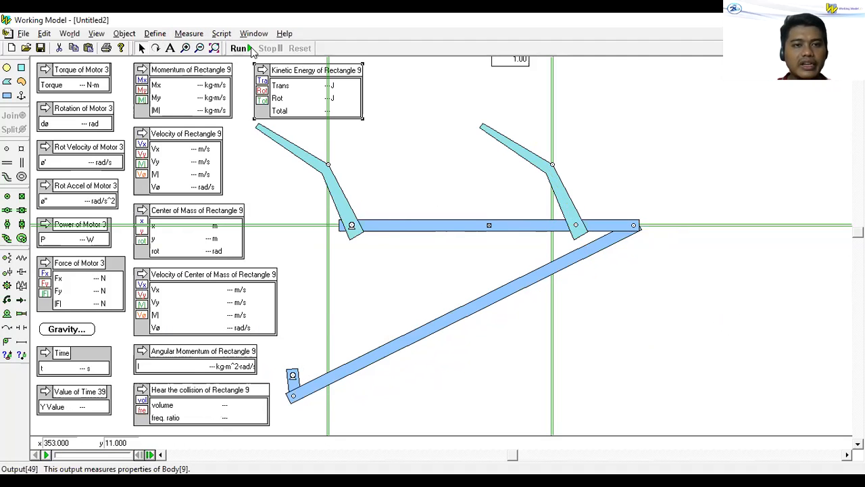
left_click(240, 49)
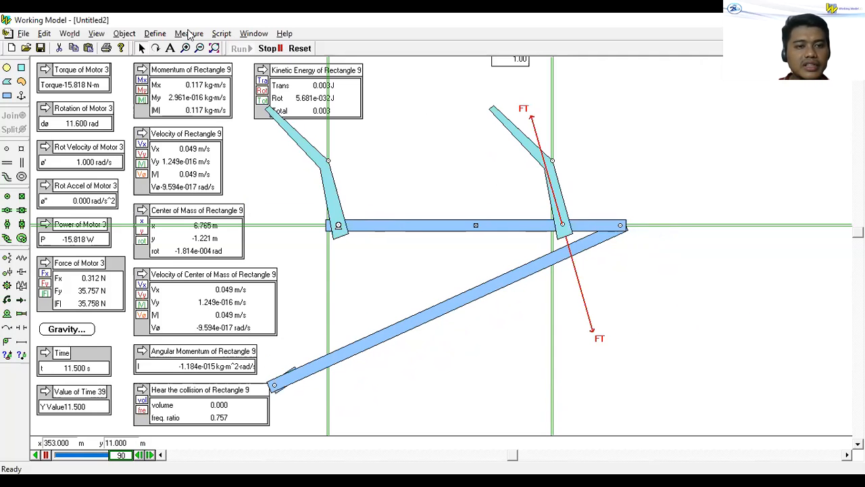
left_click(189, 35)
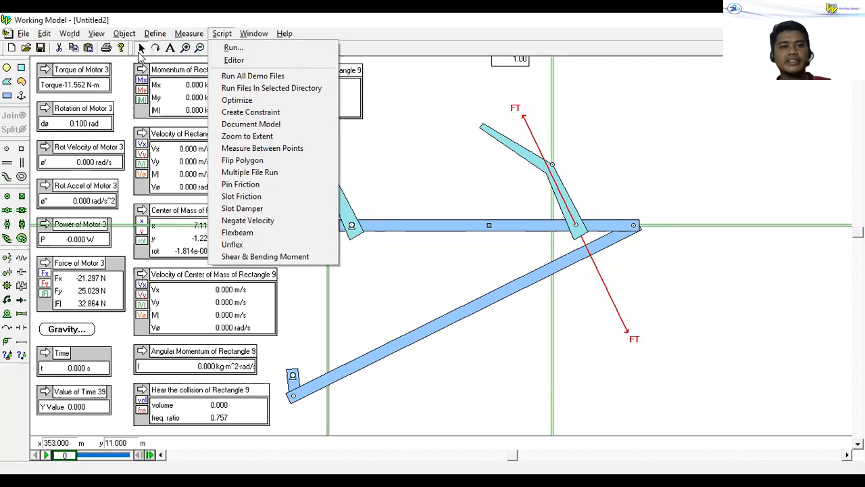
left_click(141, 56)
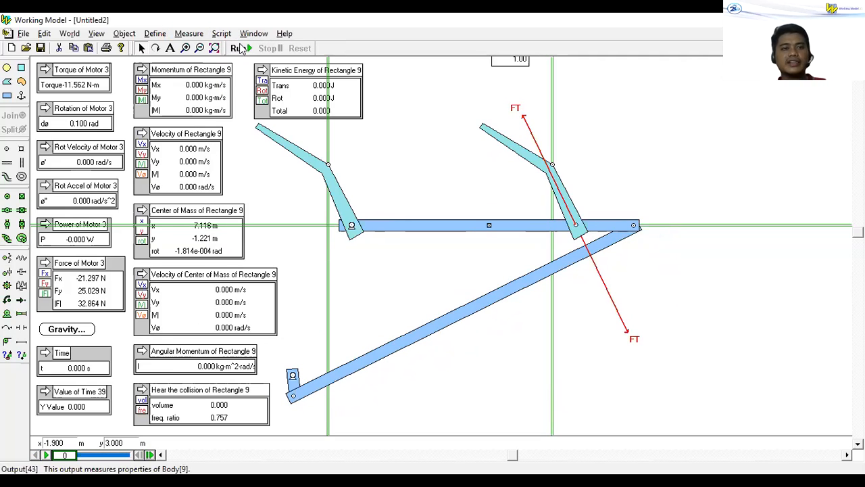
Open the left wiper arm's properties and examine its x and y position and rotation
left_click(332, 181)
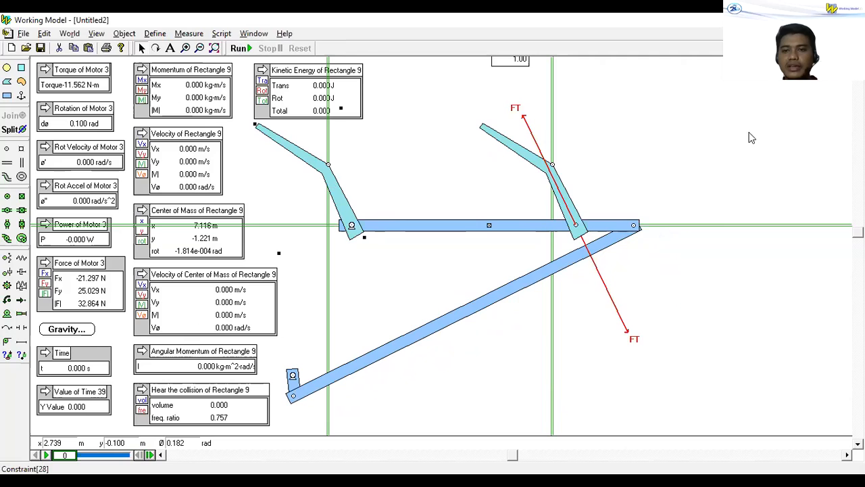
key("ctrl+i")
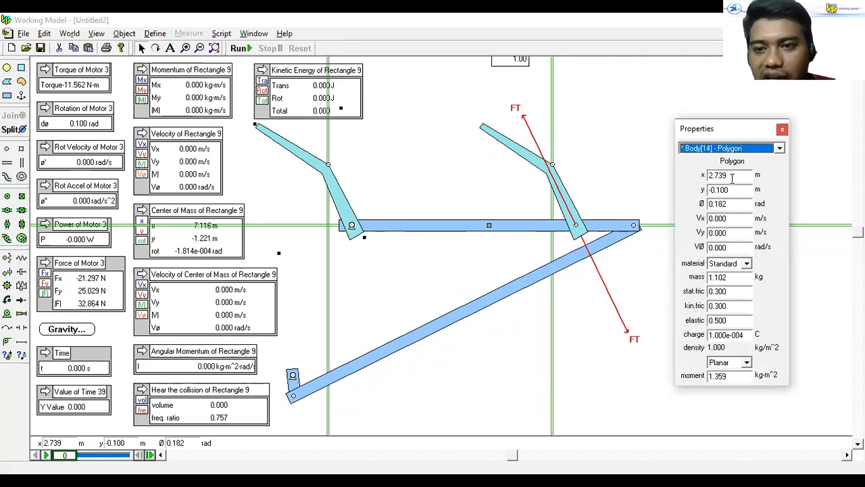
double_click(731, 178)
left_click(739, 178)
left_click_drag(739, 179, 700, 174)
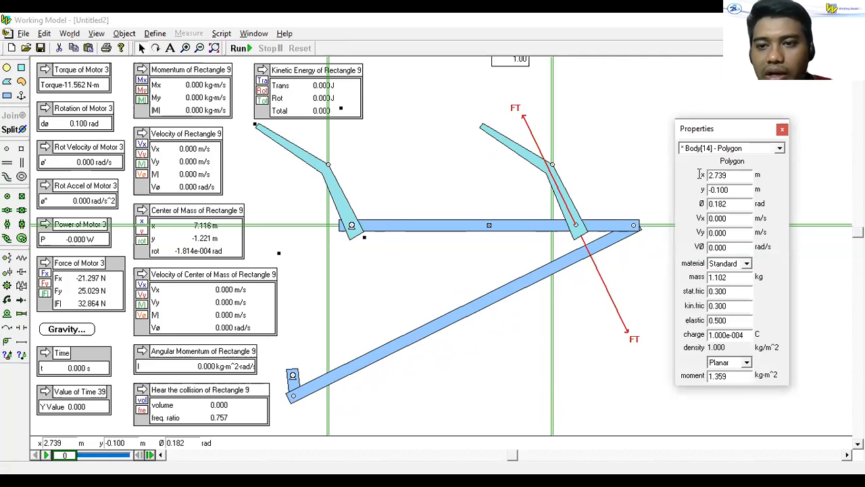
left_click(741, 191)
double_click(737, 193)
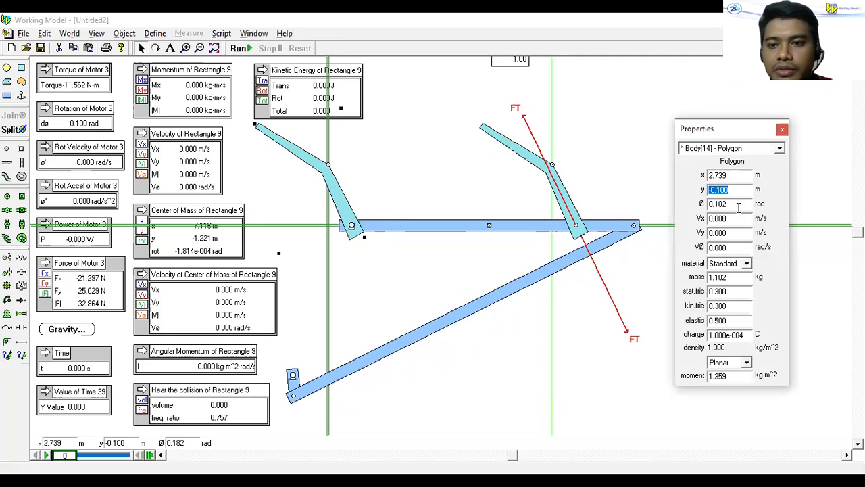
double_click(739, 205)
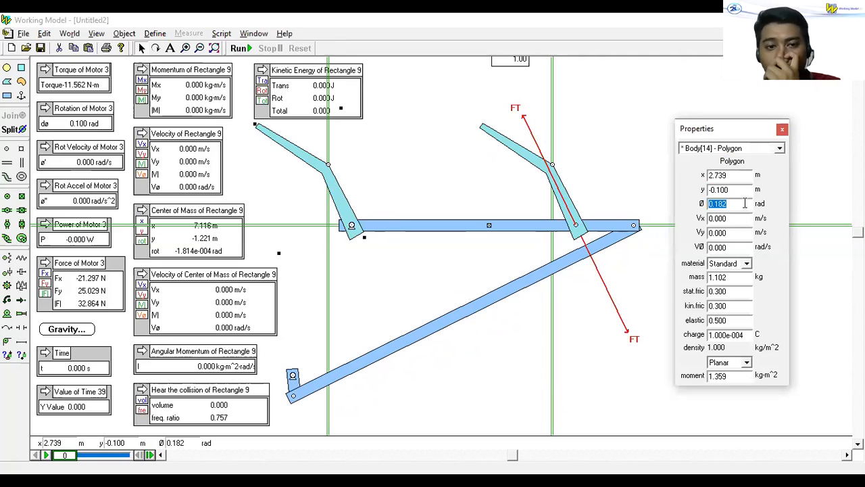
Set the material of both wiper arms to Steel
left_click(747, 264)
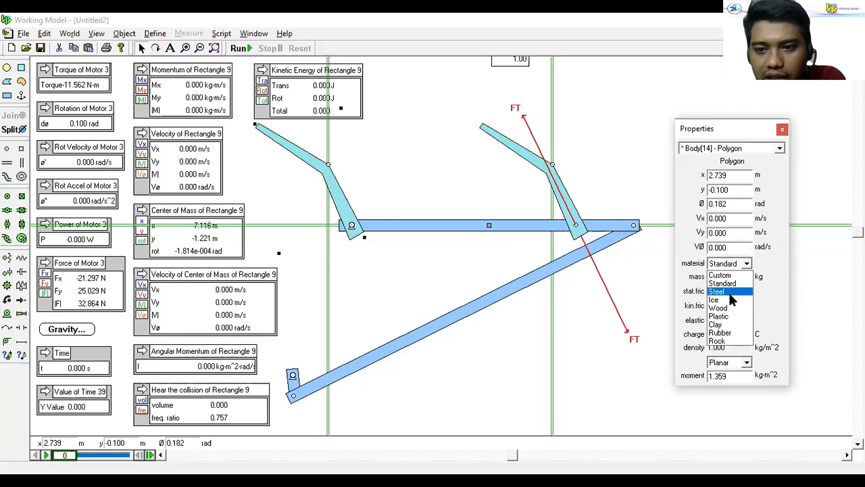
left_click(570, 183)
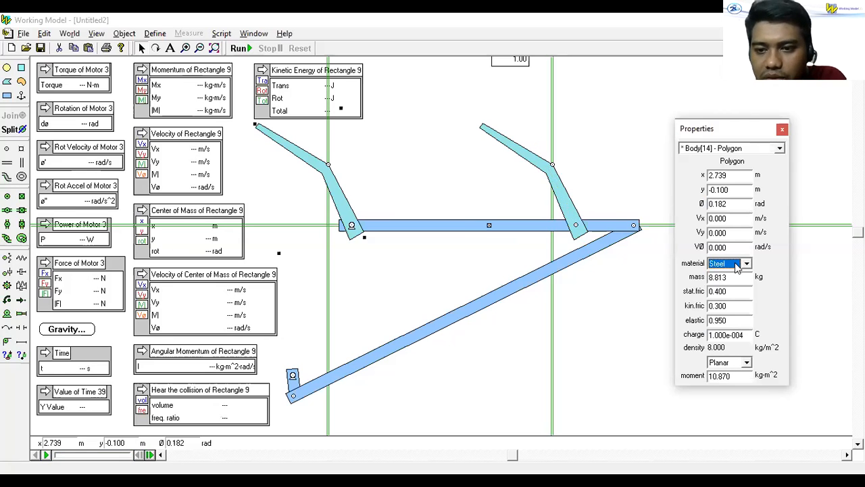
left_click(571, 213)
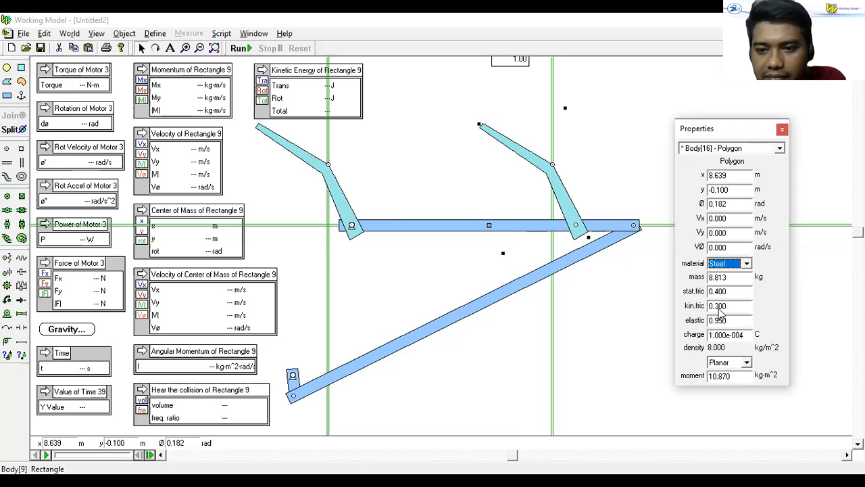
Set the horizontal bar's material to Plastic and the short crank's to Steel, and close the properties
left_click(605, 248)
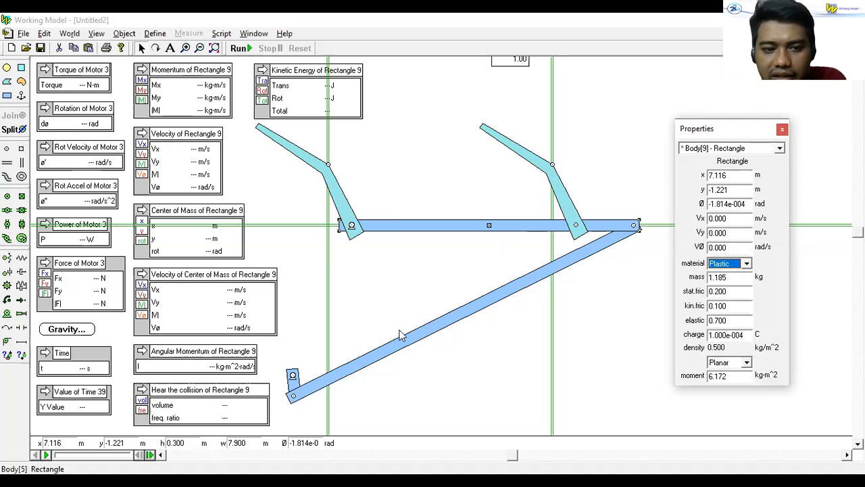
left_click(298, 388)
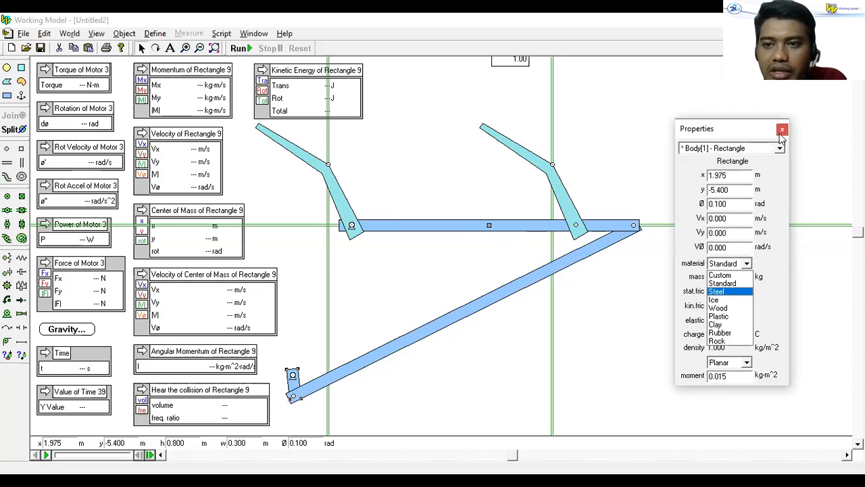
left_click(782, 137)
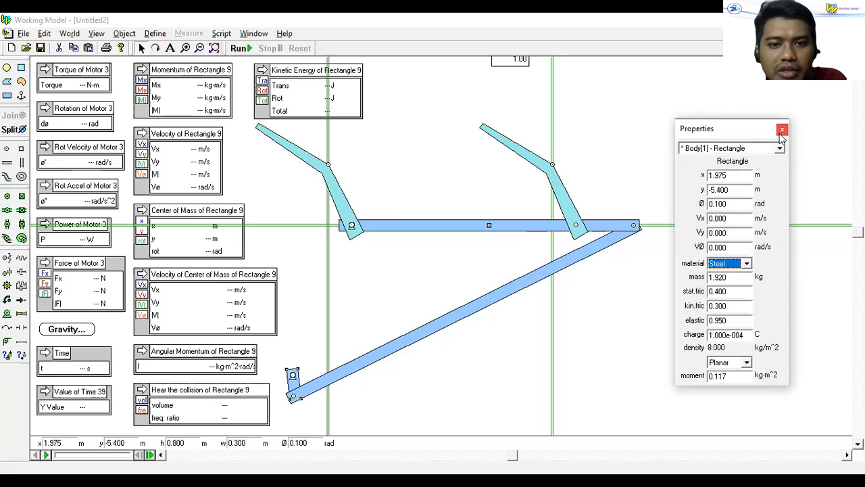
Run the simulation with the new materials to examine the meters, reset it, and run it again
left_click(244, 49)
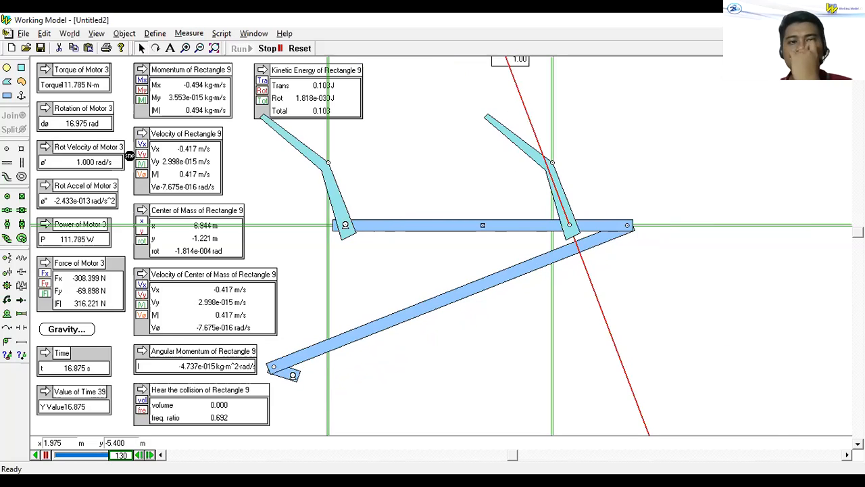
left_click(300, 54)
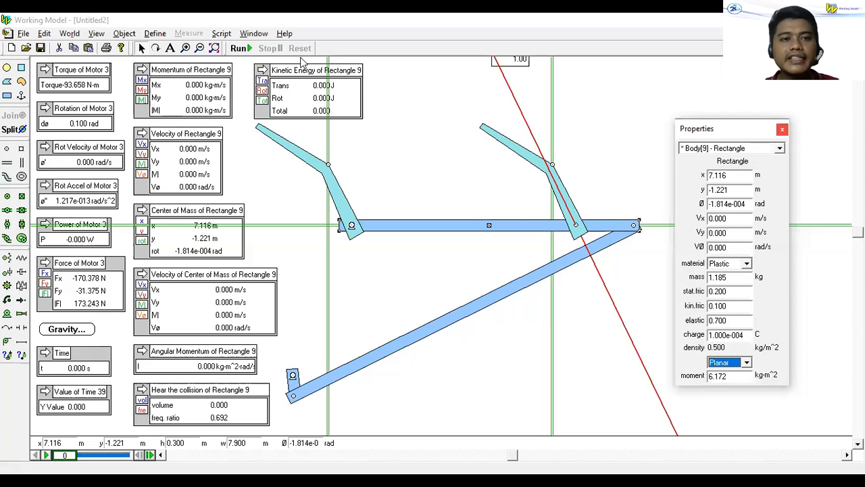
left_click(241, 48)
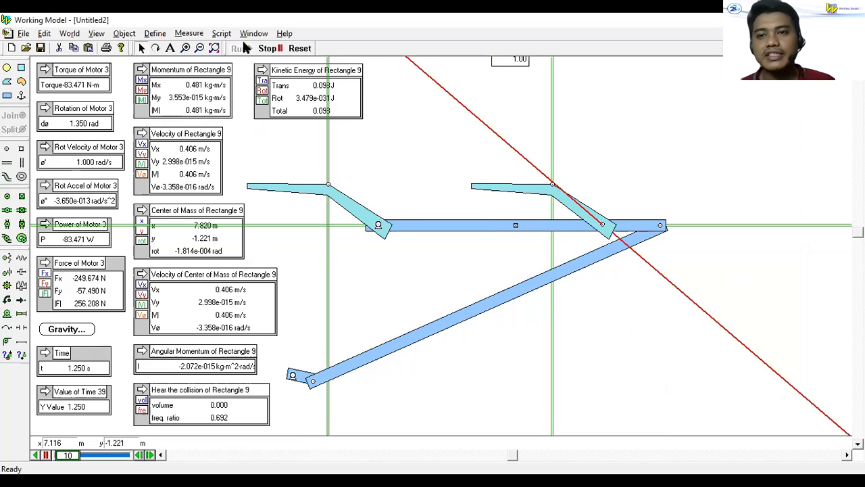